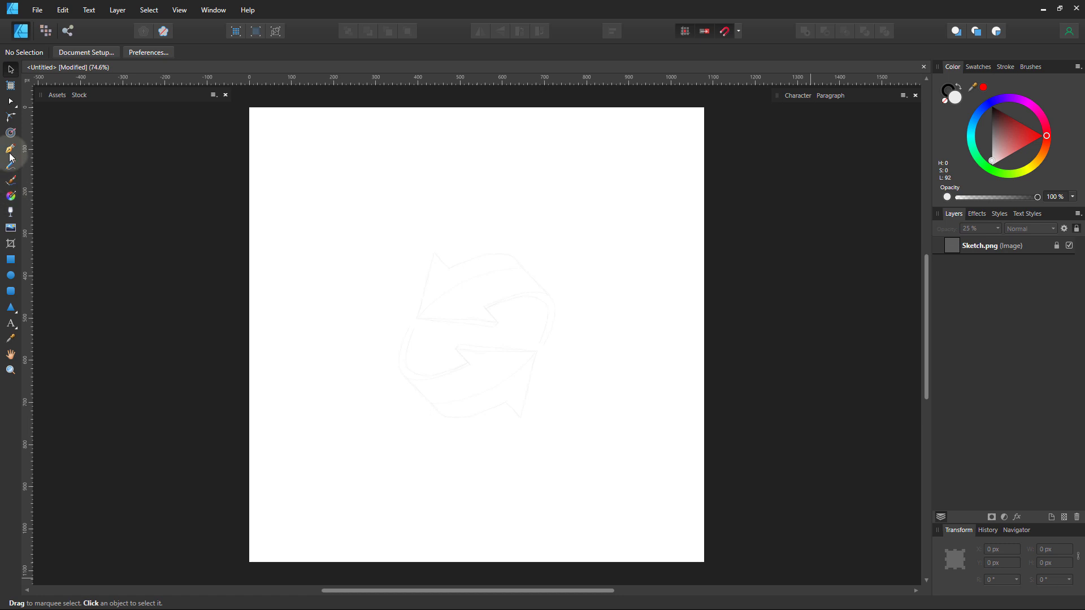
Set up the Pen tool with a solid 1 pt black stroke and no fill.
{"action": "left_click", "coordinate": [10, 150]}
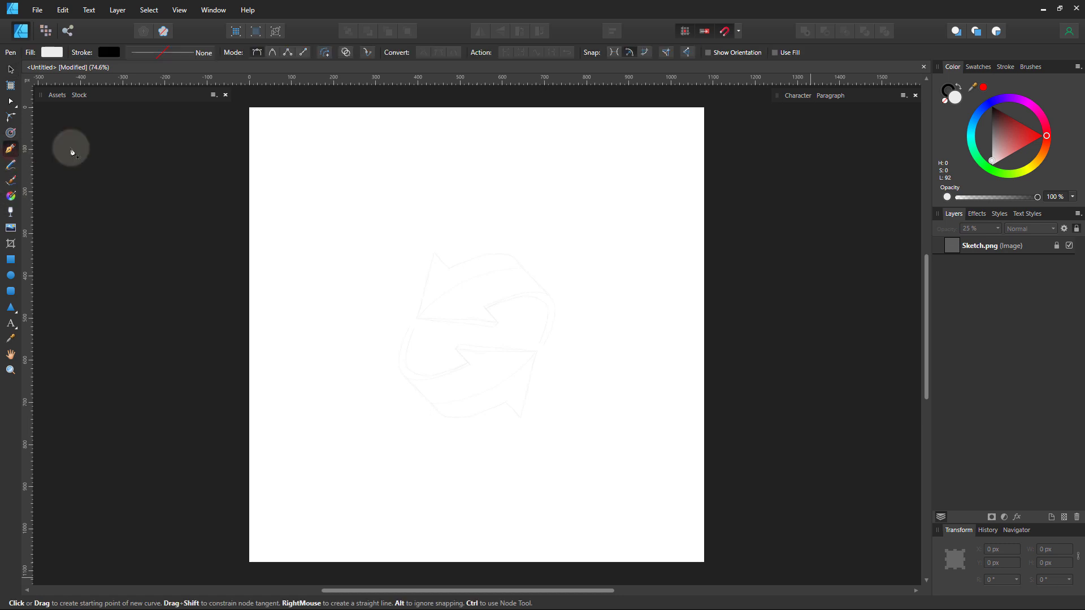
{"action": "left_click", "coordinate": [987, 68]}
{"action": "left_click", "coordinate": [999, 69]}
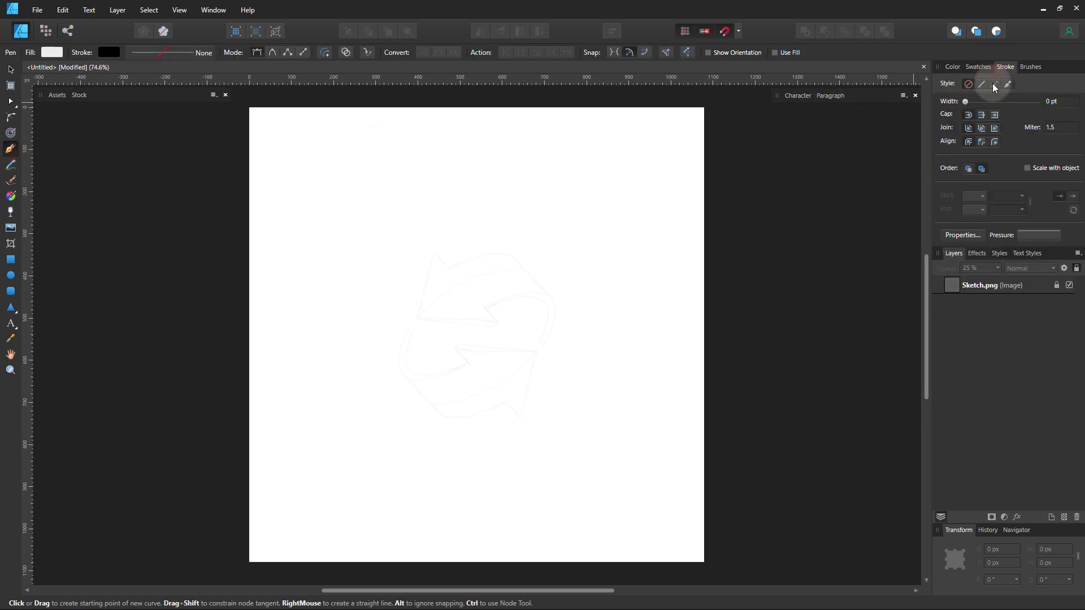
{"action": "left_click", "coordinate": [952, 68]}
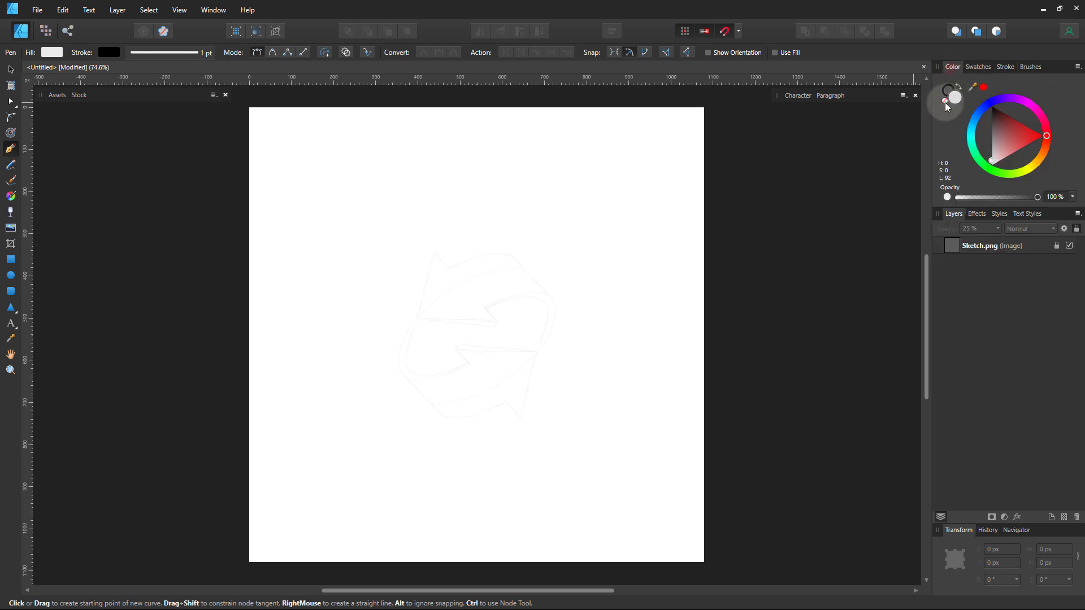
{"action": "left_click", "coordinate": [945, 101]}
Trace the sketch's upper arrow with the Pen tool as a closed outline of straight segments, including the small bevel at the arrowhead's lower corner.
{"action": "key", "text": "ctrl+space"}
{"action": "left_click_drag", "start_coordinate": [447, 290], "coordinate": [719, 290]}
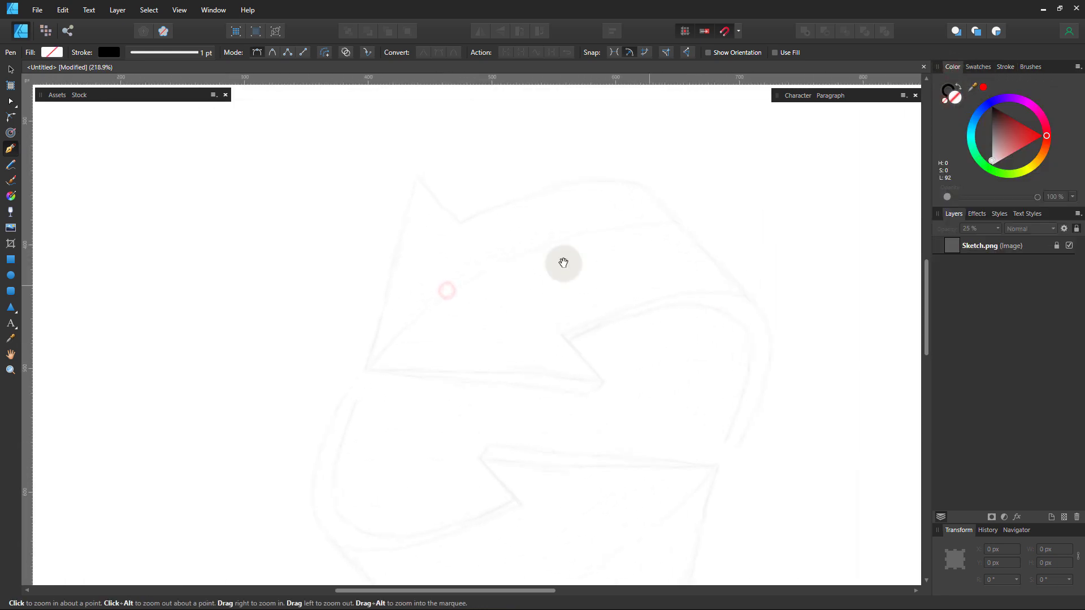
{"action": "left_click_drag", "start_coordinate": [540, 268], "coordinate": [472, 321]}
{"action": "mouse_move", "coordinate": [458, 308]}
{"action": "left_mouse_down"}
{"action": "mouse_move", "coordinate": [511, 309]}
{"action": "mouse_move", "coordinate": [391, 342]}
{"action": "mouse_move", "coordinate": [385, 360]}
{"action": "left_mouse_up"}
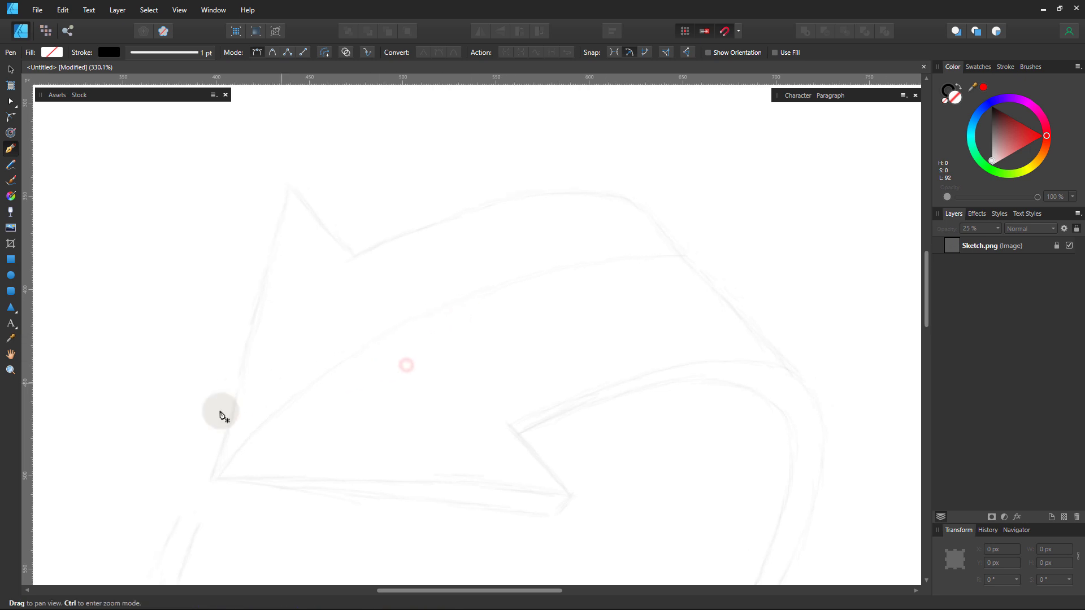
{"action": "left_click", "coordinate": [212, 479]}
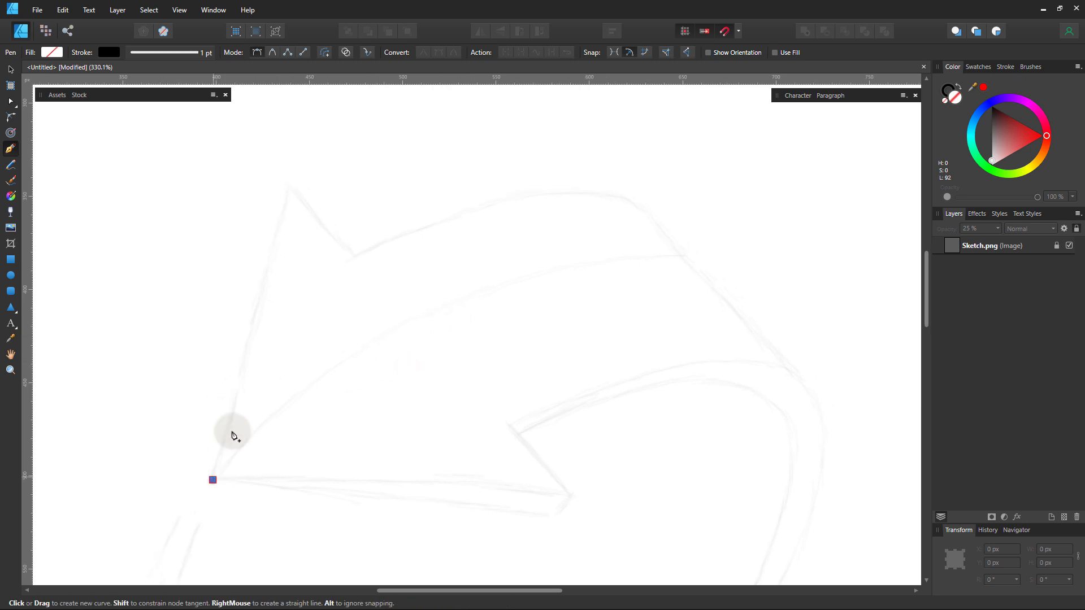
{"action": "left_click", "coordinate": [290, 184]}
{"action": "left_click", "coordinate": [354, 257]}
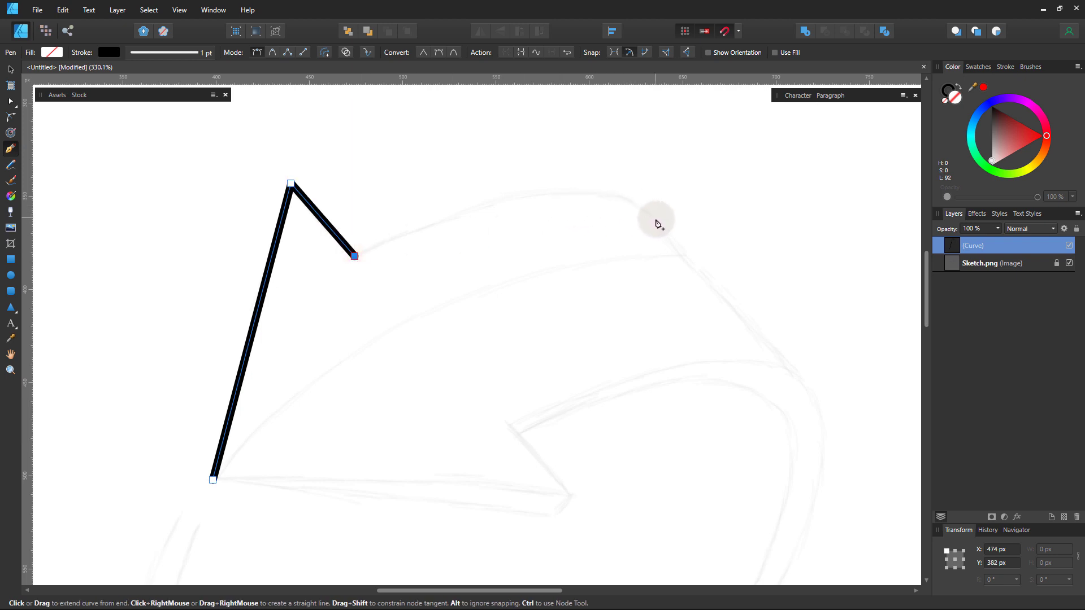
{"action": "left_click", "coordinate": [636, 196]}
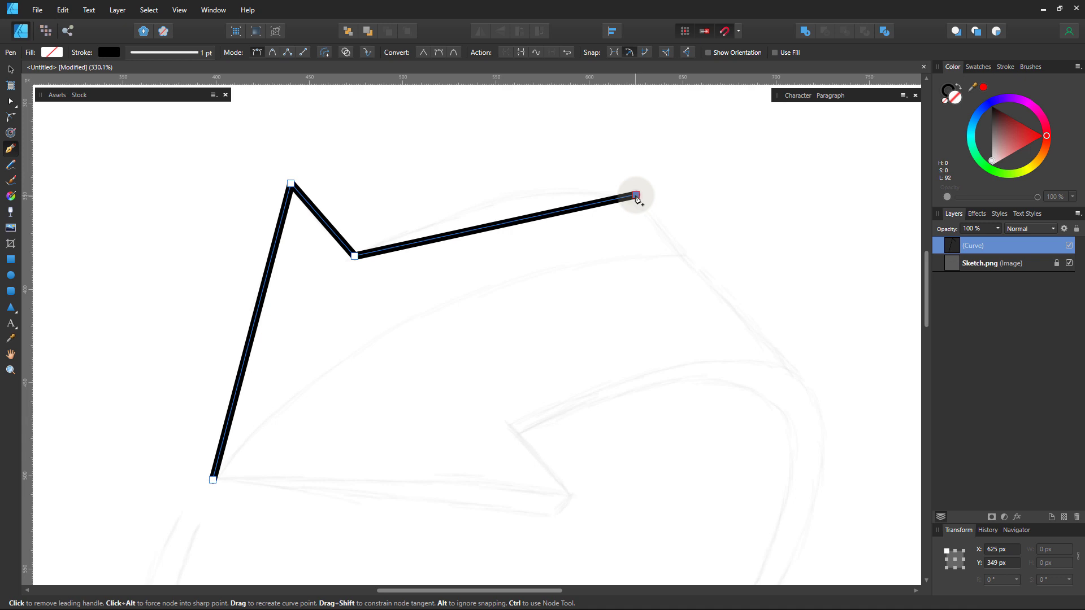
{"action": "left_click", "coordinate": [821, 415]}
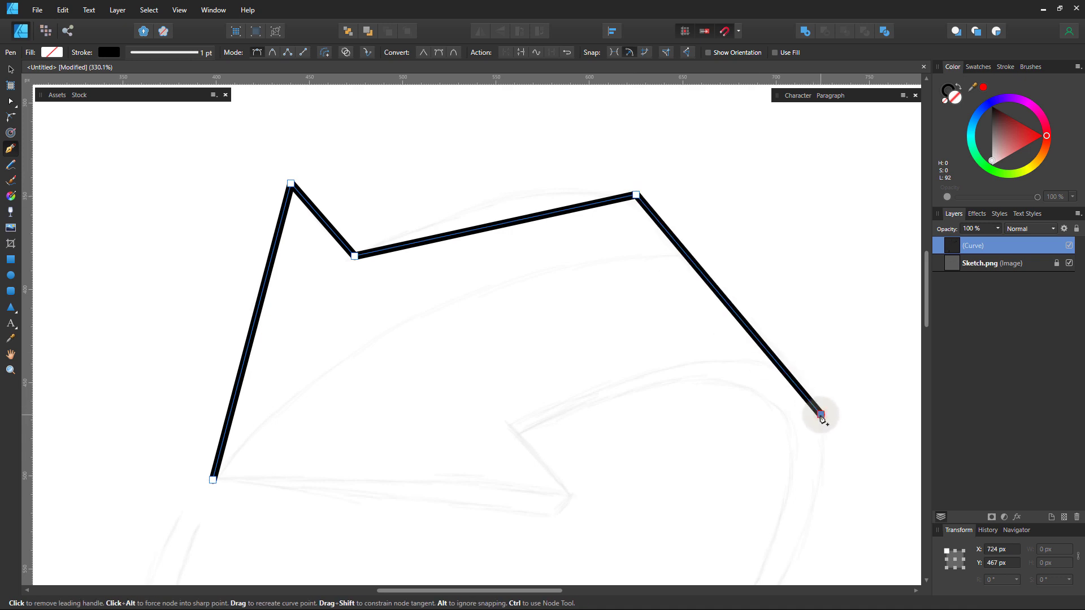
{"action": "left_click", "coordinate": [508, 425]}
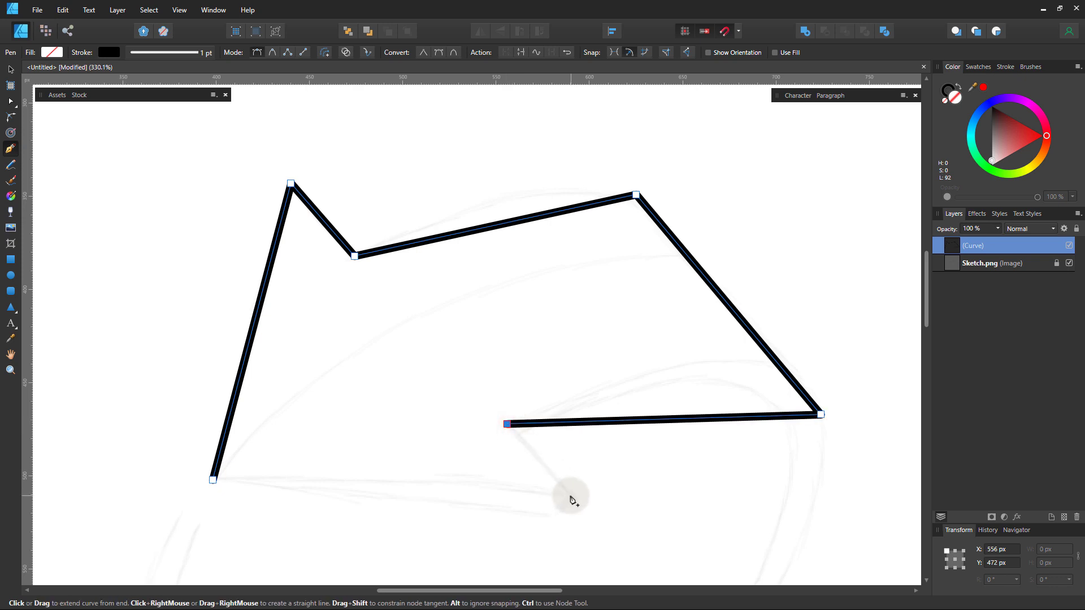
{"action": "left_click", "coordinate": [571, 495]}
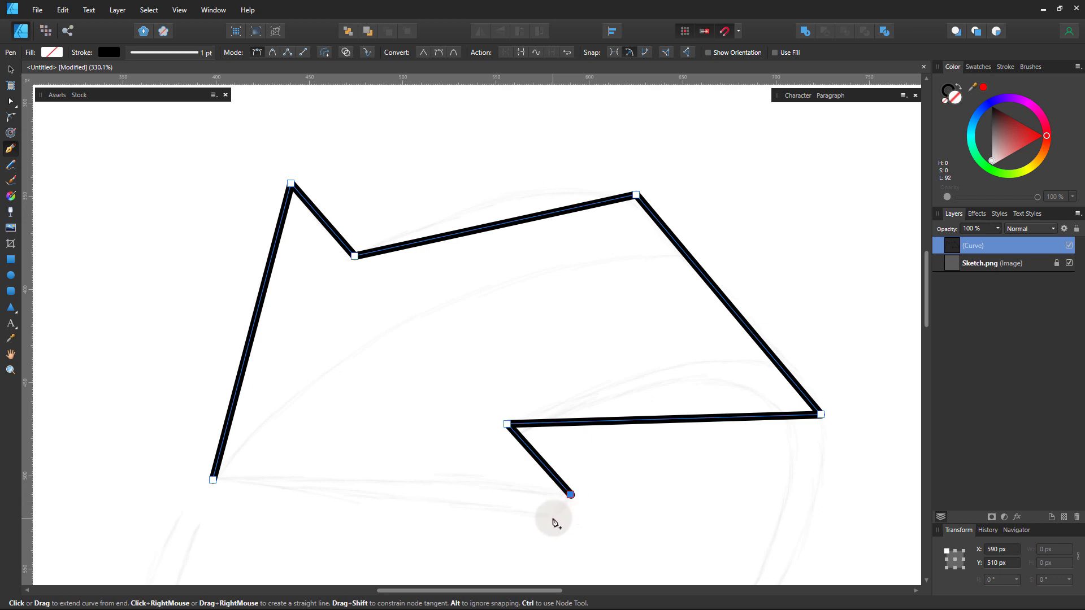
{"action": "left_click", "coordinate": [553, 518]}
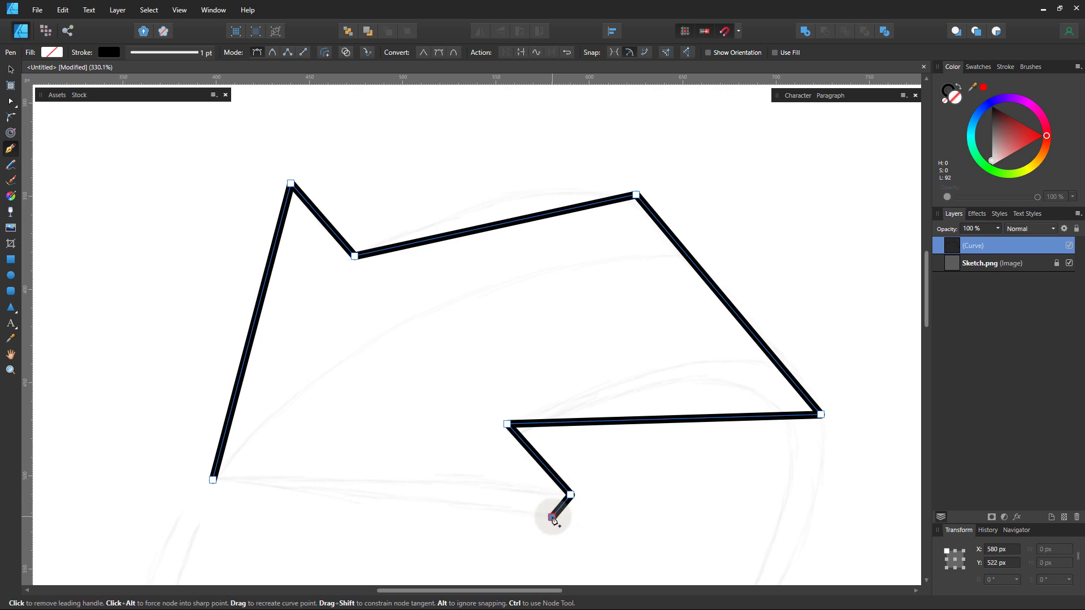
{"action": "left_click", "coordinate": [213, 481]}
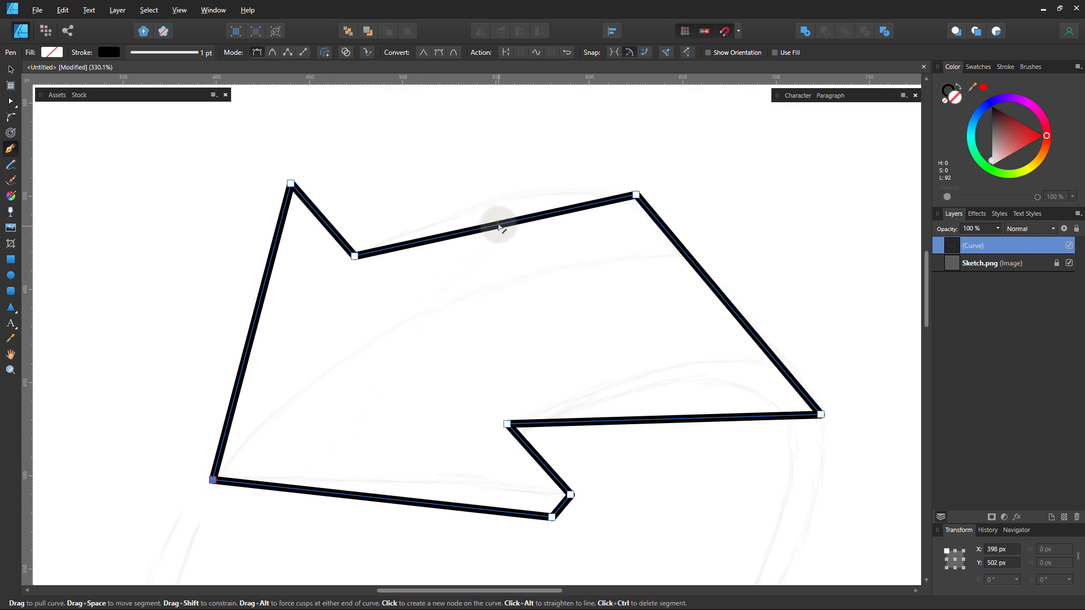
Bend the arrow's upper edge into an arc that follows the sketch and adjust the handle at its far end.
{"action": "left_click_drag", "start_coordinate": [499, 227], "coordinate": [497, 188]}
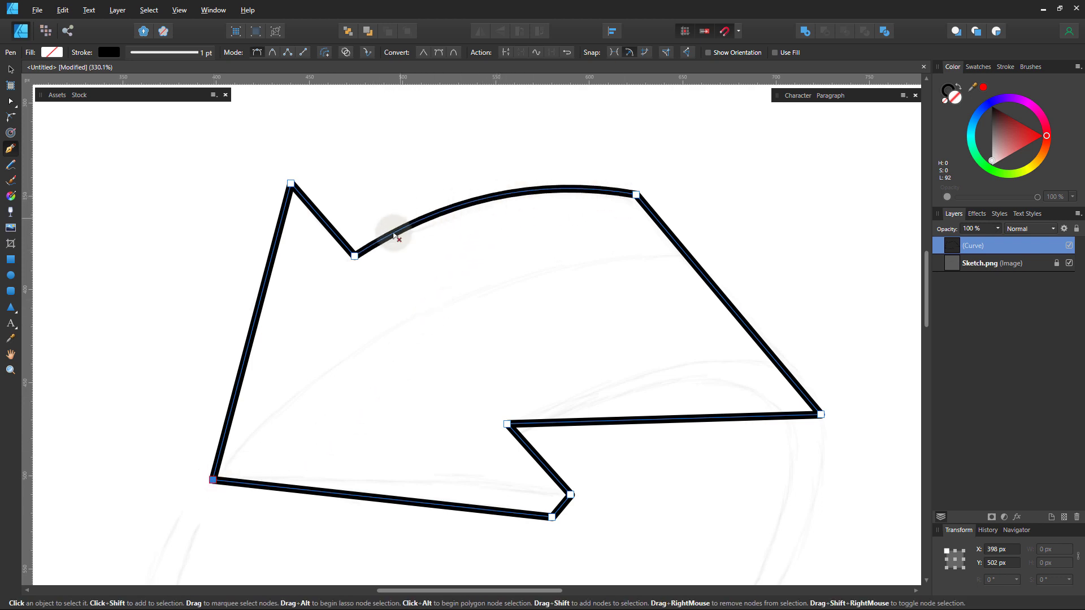
{"action": "left_click", "coordinate": [355, 255]}
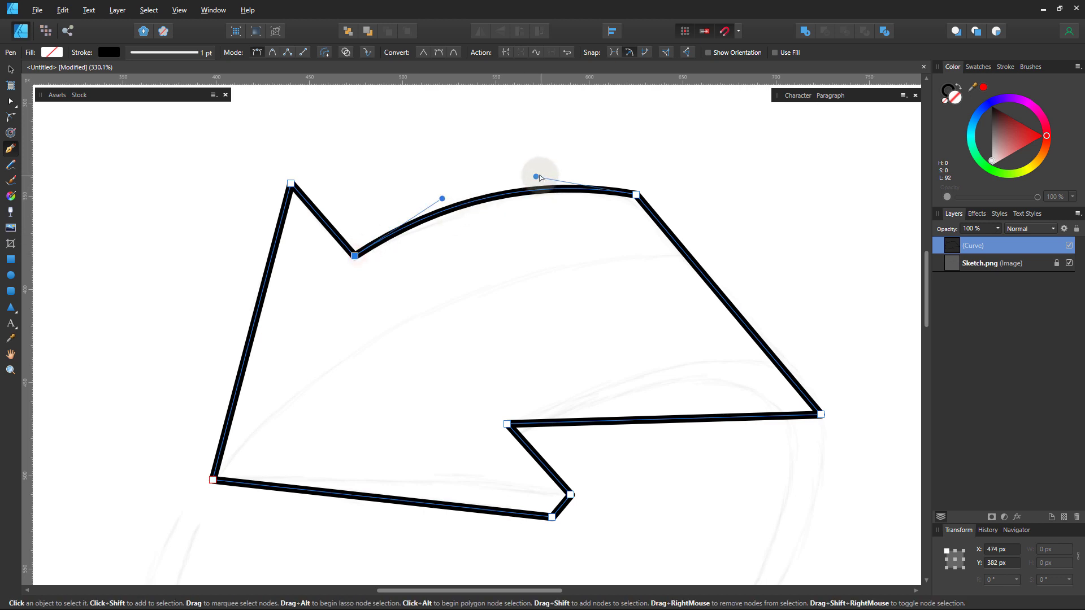
{"action": "left_click_drag", "start_coordinate": [537, 177], "coordinate": [581, 172]}
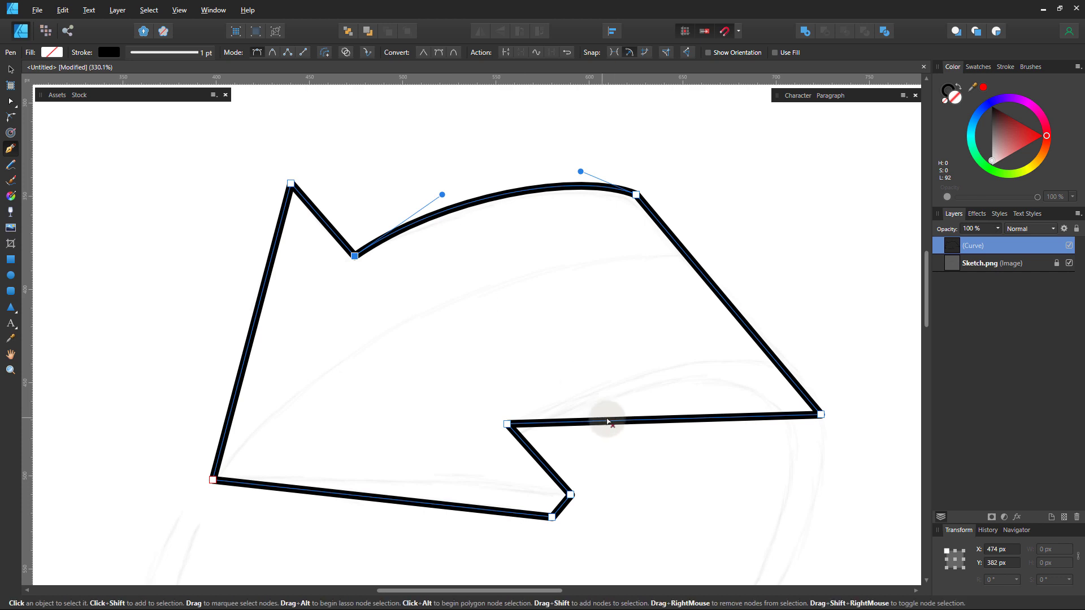
Curve the arrow's lower edge between the inner notch and the tail tip, adjusting both handles to match the sketch.
{"action": "left_click_drag", "start_coordinate": [662, 420], "coordinate": [657, 381]}
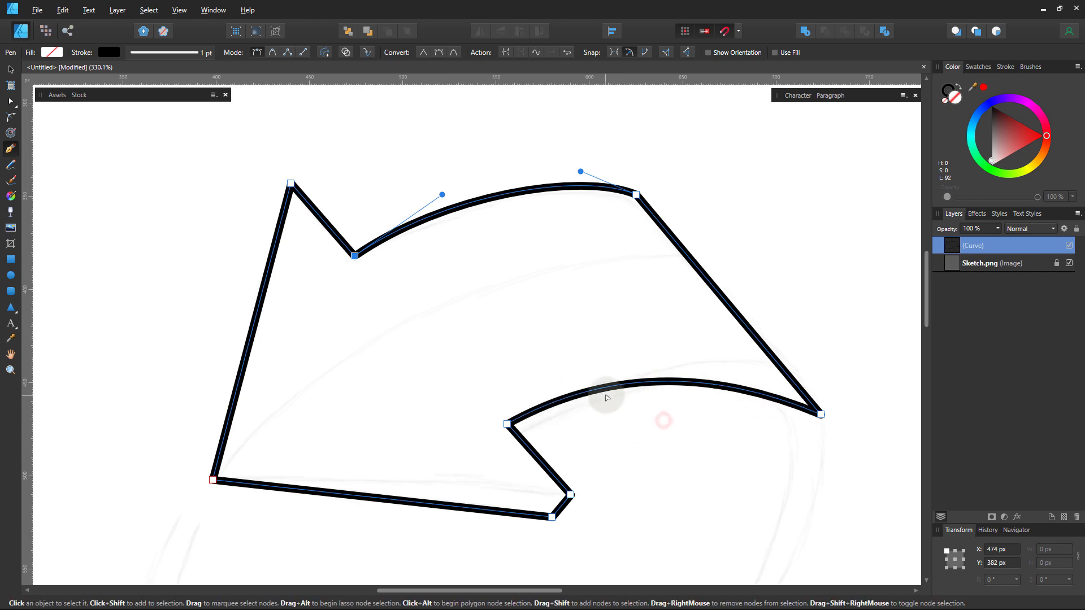
{"action": "left_click", "coordinate": [507, 424]}
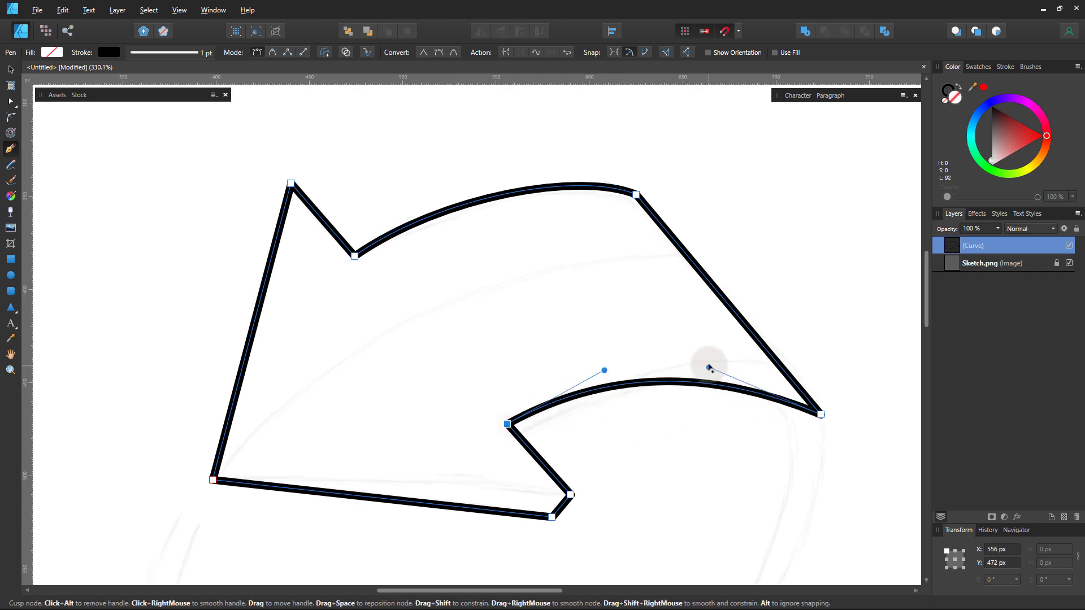
{"action": "left_click_drag", "start_coordinate": [709, 368], "coordinate": [737, 310]}
{"action": "left_click_drag", "start_coordinate": [604, 370], "coordinate": [616, 372]}
{"action": "mouse_move", "coordinate": [733, 309]}
{"action": "left_mouse_down"}
{"action": "mouse_move", "coordinate": [755, 313]}
{"action": "mouse_move", "coordinate": [757, 327]}
{"action": "mouse_move", "coordinate": [753, 318]}
{"action": "left_mouse_up"}
{"action": "left_click_drag", "start_coordinate": [616, 371], "coordinate": [612, 365]}
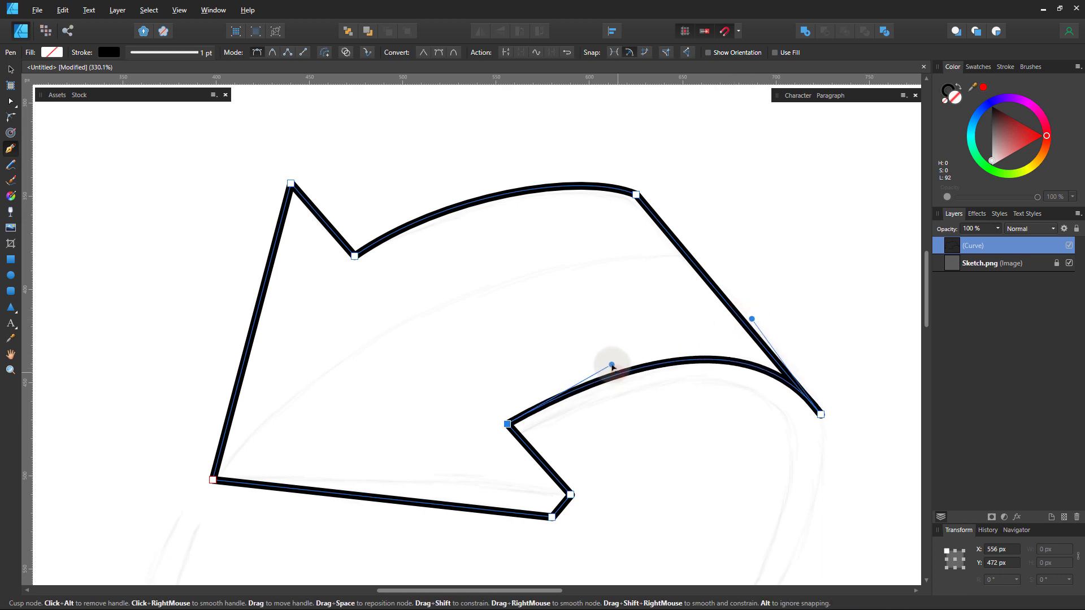
{"action": "left_click", "coordinate": [635, 195]}
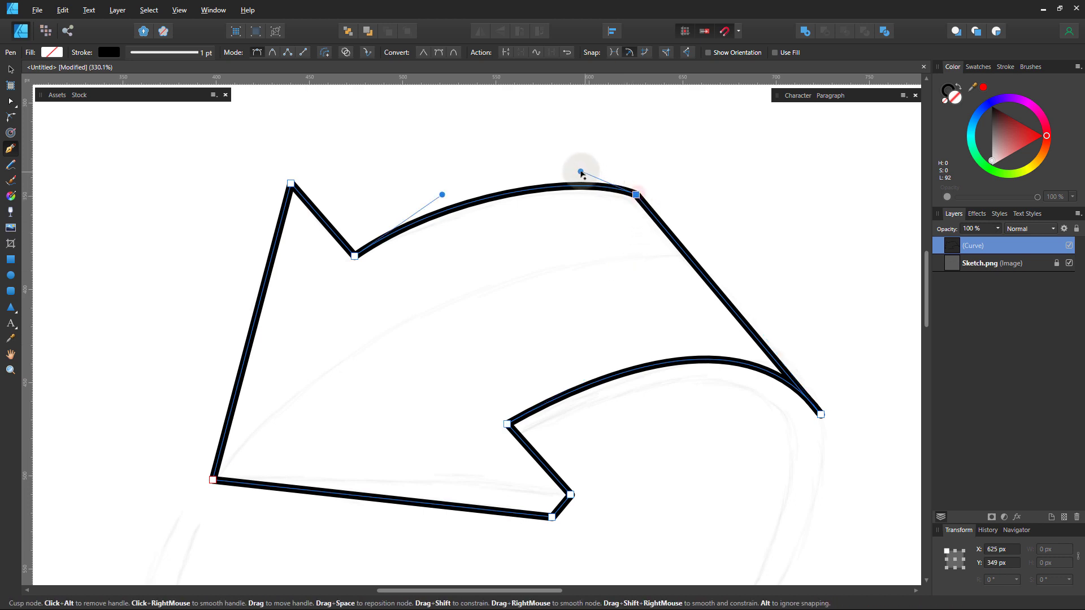
{"action": "mouse_move", "coordinate": [581, 171]}
{"action": "left_mouse_down"}
{"action": "mouse_move", "coordinate": [598, 163]}
{"action": "mouse_move", "coordinate": [579, 172]}
{"action": "left_mouse_up"}
{"action": "key", "text": "ctrl+z"}
{"action": "key", "text": "ctrl+shift+z"}
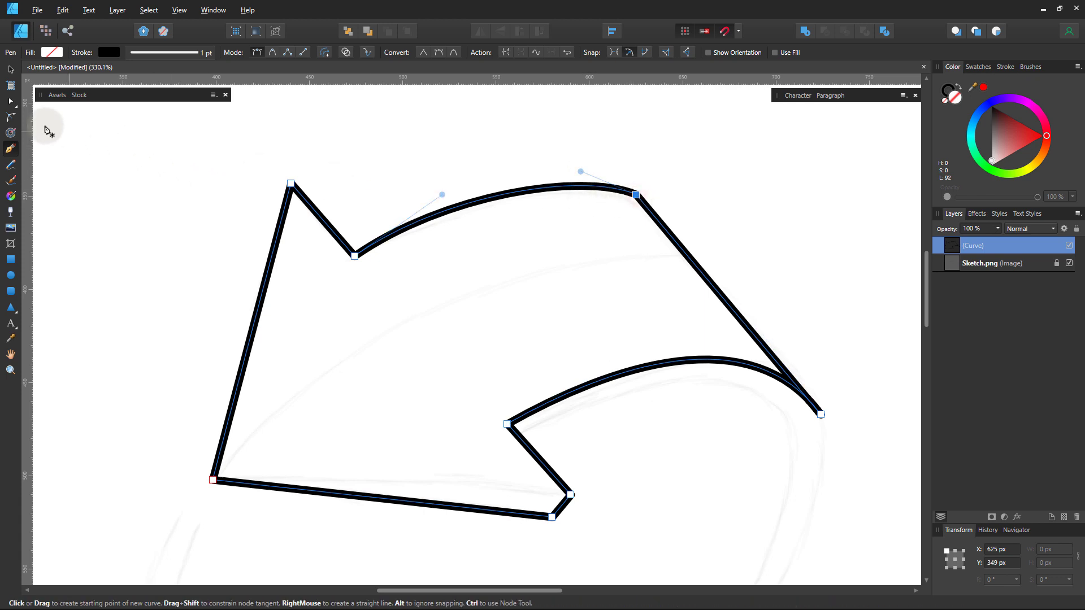
Round the node where the arrow's upper arc meets the slanted edge with the Corner tool, using a radius of about 57 px.
{"action": "left_click", "coordinate": [12, 117]}
{"action": "left_click", "coordinate": [595, 204]}
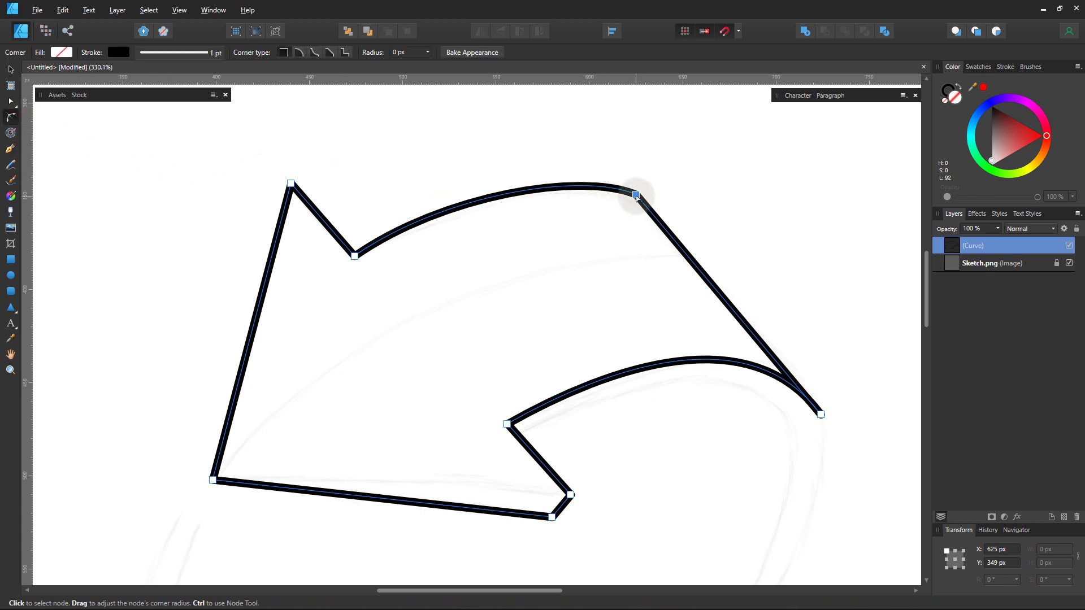
{"action": "left_click_drag", "start_coordinate": [627, 219], "coordinate": [603, 303]}
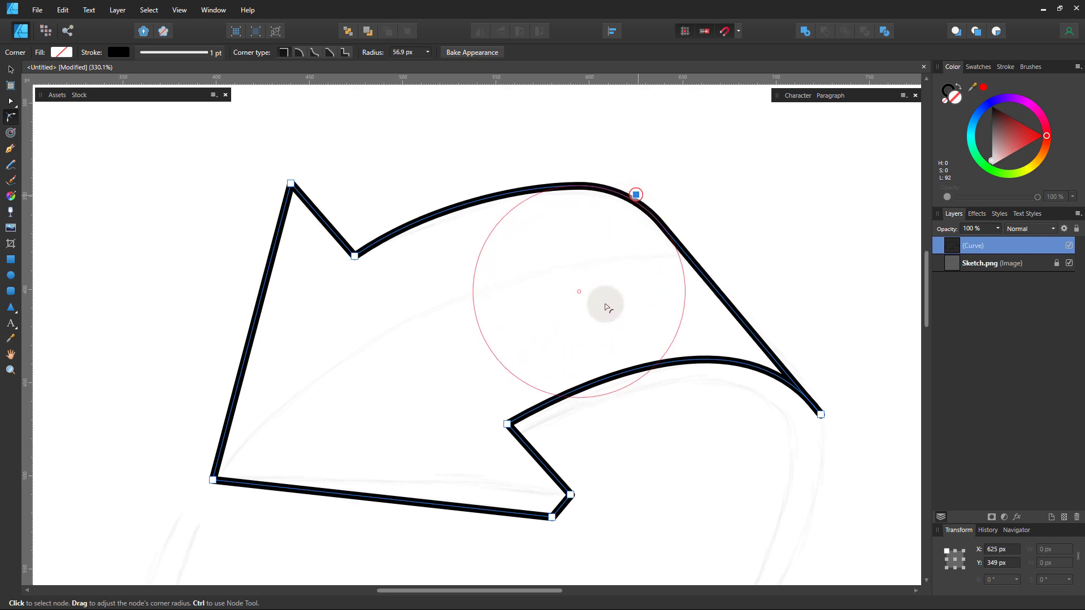
{"action": "left_click", "coordinate": [803, 236]}
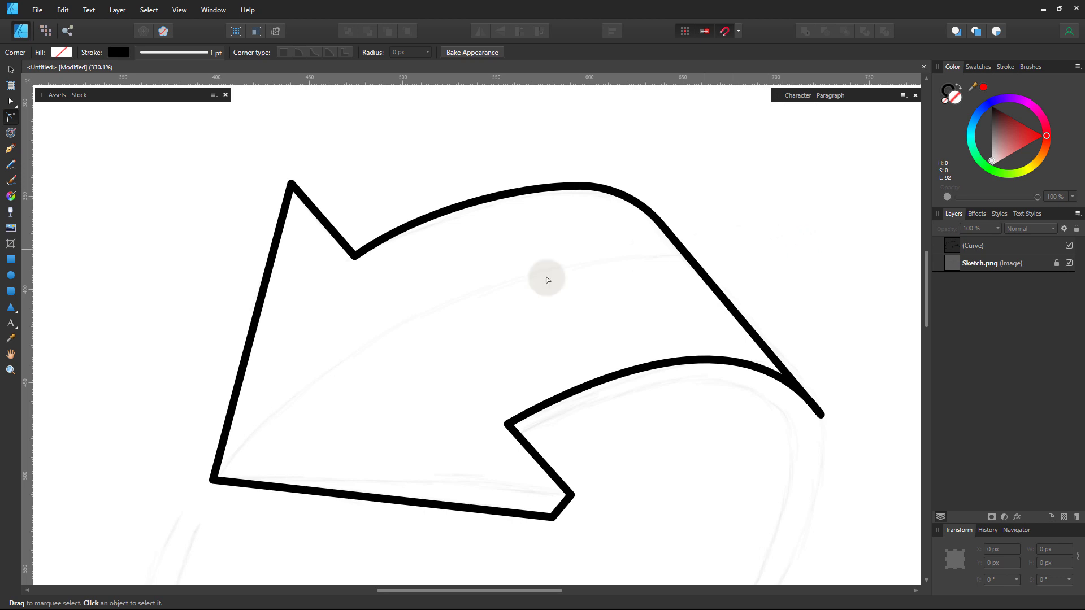
Draw a closed four-node shape over the thin strip along the arrowhead's bottom edge, extending past the outline at its wide end.
{"action": "left_click_drag", "start_coordinate": [399, 326], "coordinate": [386, 274]}
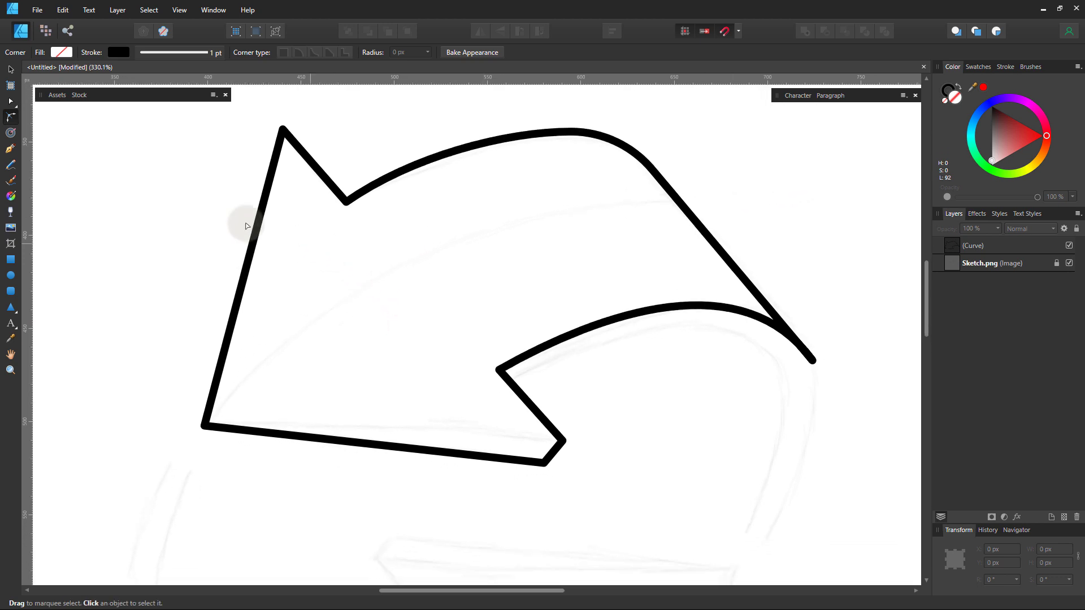
{"action": "left_click", "coordinate": [15, 150]}
{"action": "left_click_drag", "start_coordinate": [343, 466], "coordinate": [353, 432]}
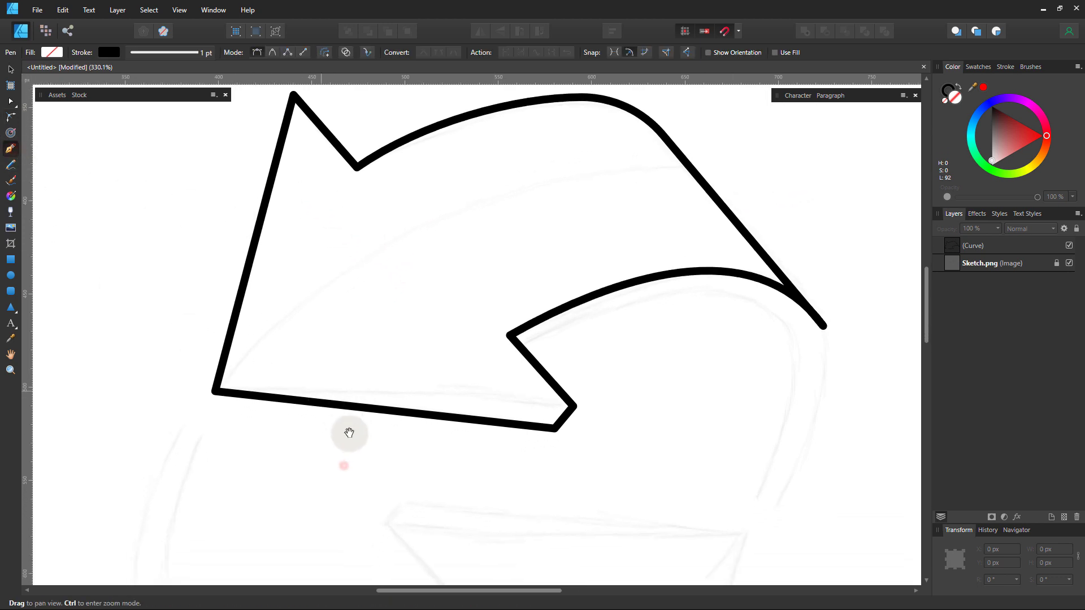
{"action": "left_click", "coordinate": [215, 389]}
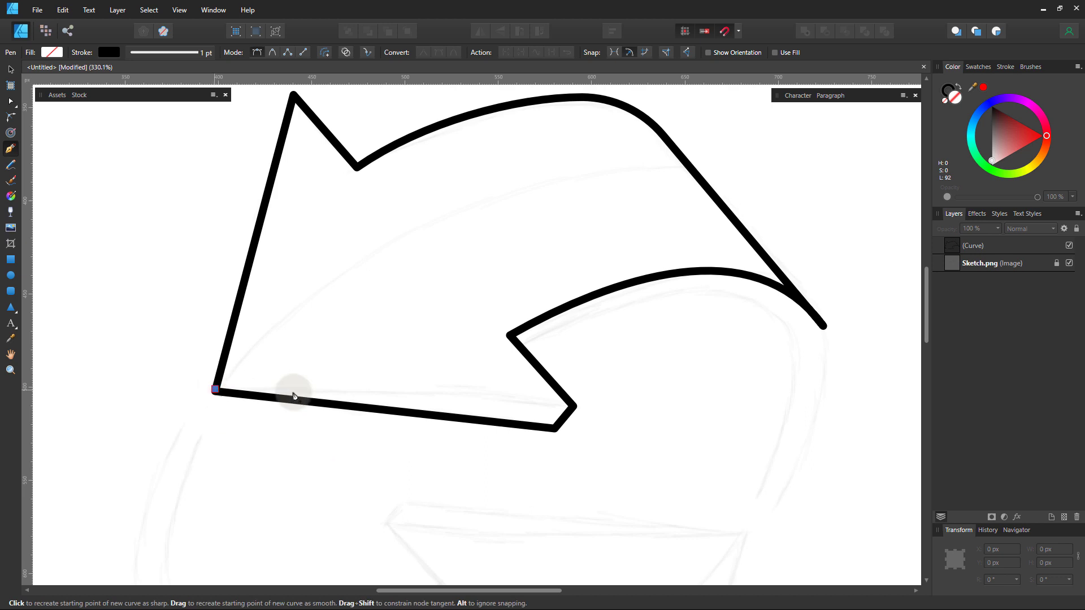
{"action": "left_click", "coordinate": [574, 406]}
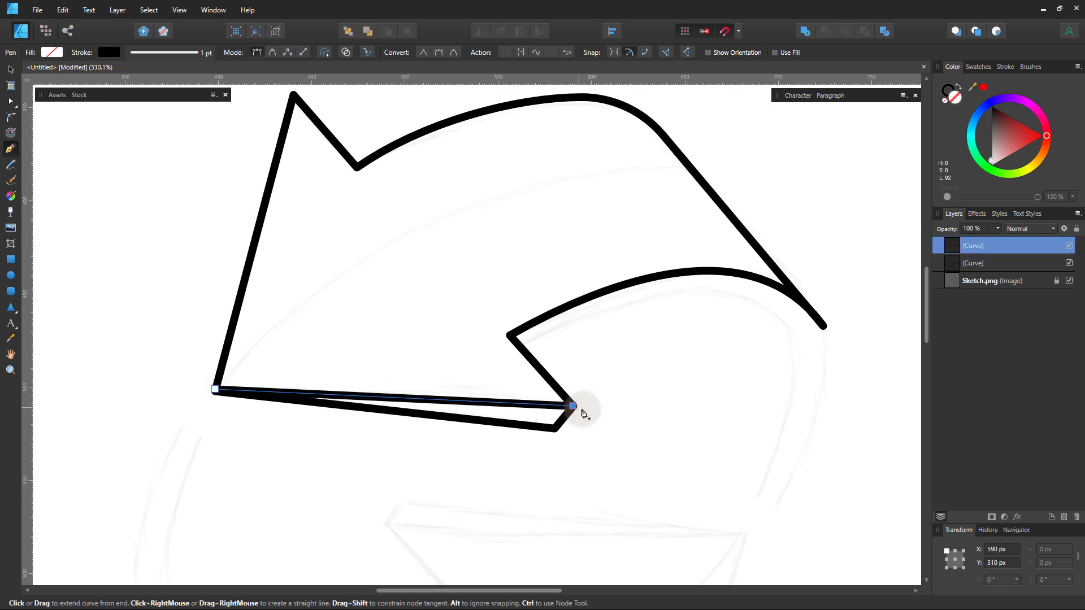
{"action": "left_click", "coordinate": [584, 406]}
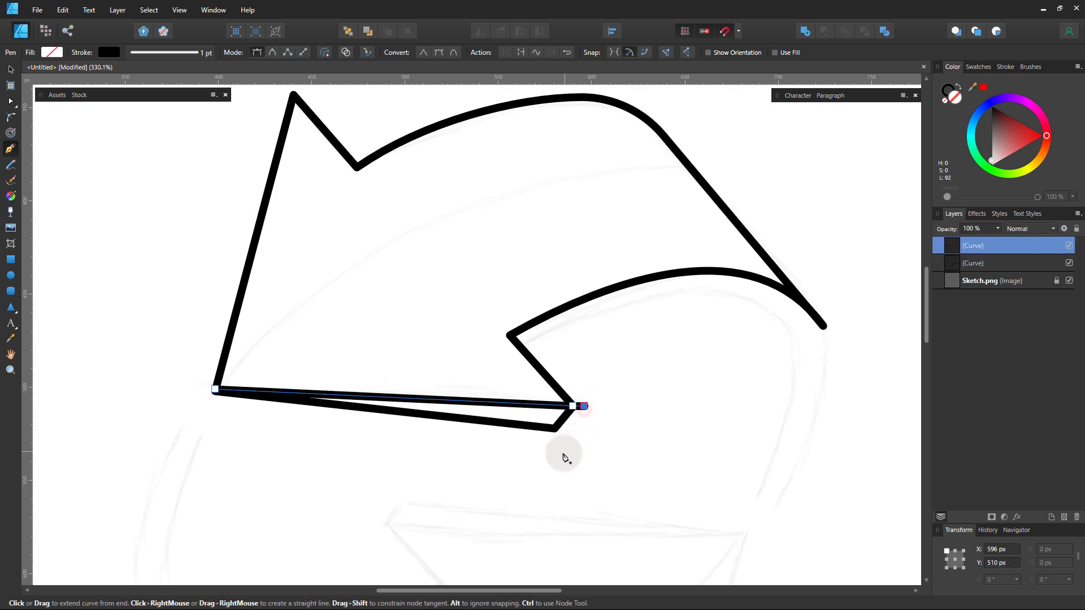
{"action": "left_click", "coordinate": [564, 453]}
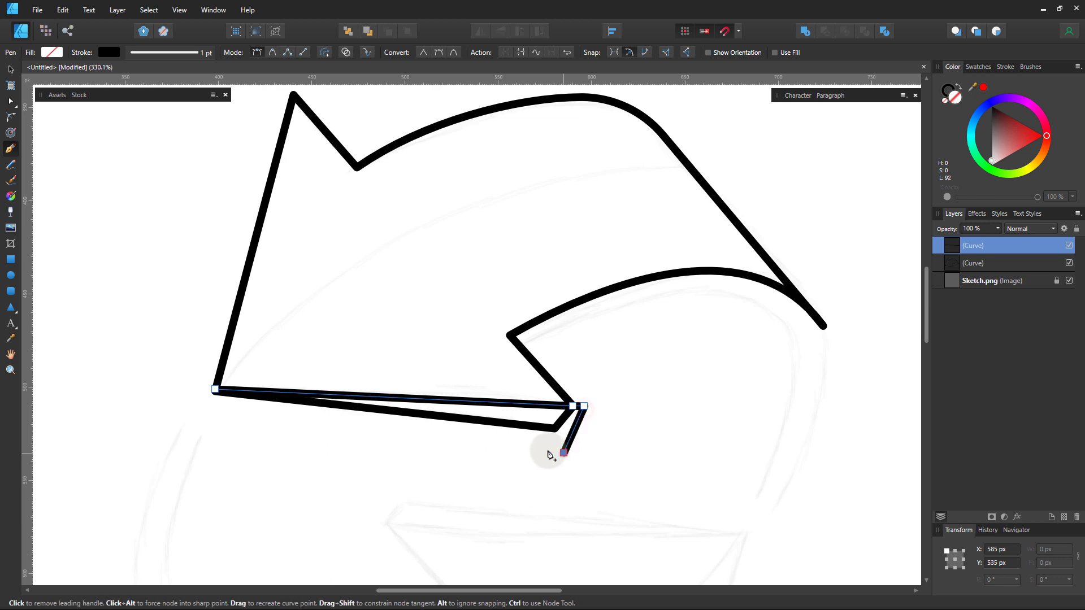
{"action": "left_click", "coordinate": [215, 390]}
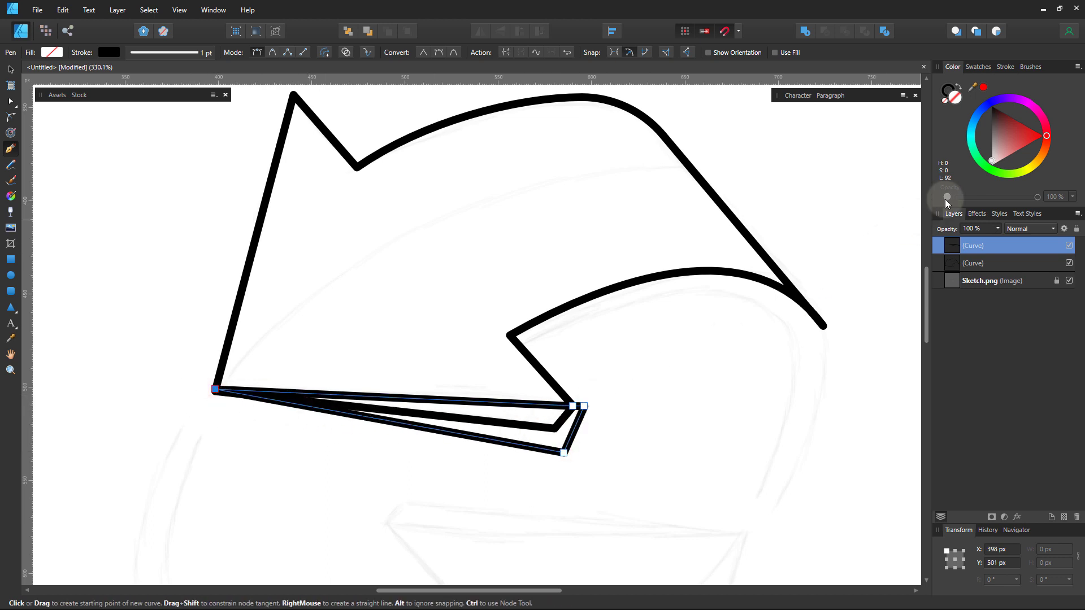
Fill the strip shape with mid grey (H 0, S 0, L 57) and clip it inside the arrow curve.
{"action": "left_click_drag", "start_coordinate": [995, 142], "coordinate": [981, 141]}
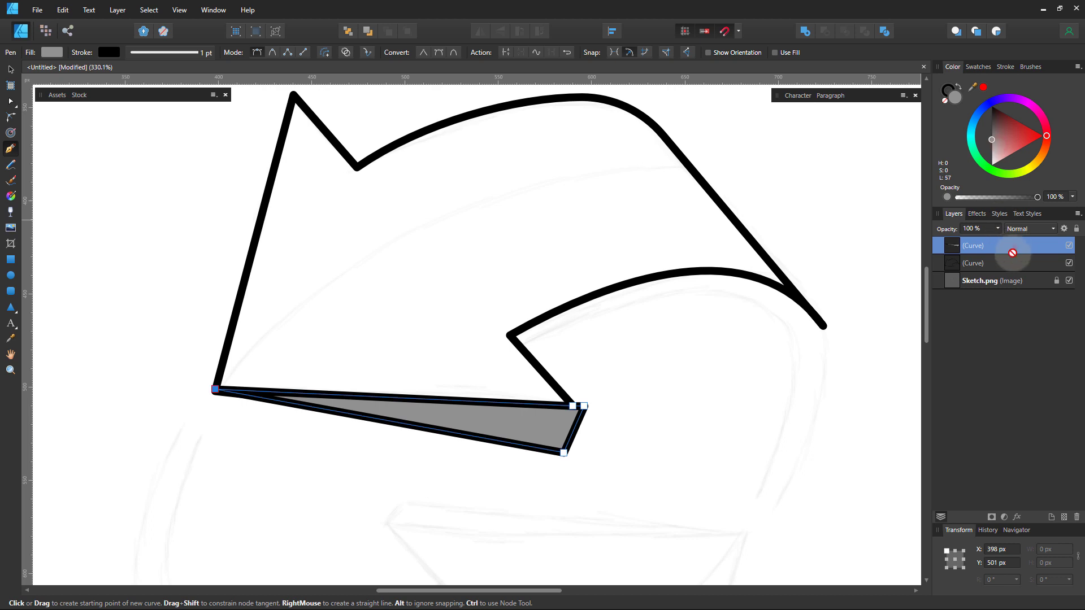
{"action": "left_click_drag", "start_coordinate": [1012, 252], "coordinate": [1012, 266]}
{"action": "left_click", "coordinate": [777, 423]}
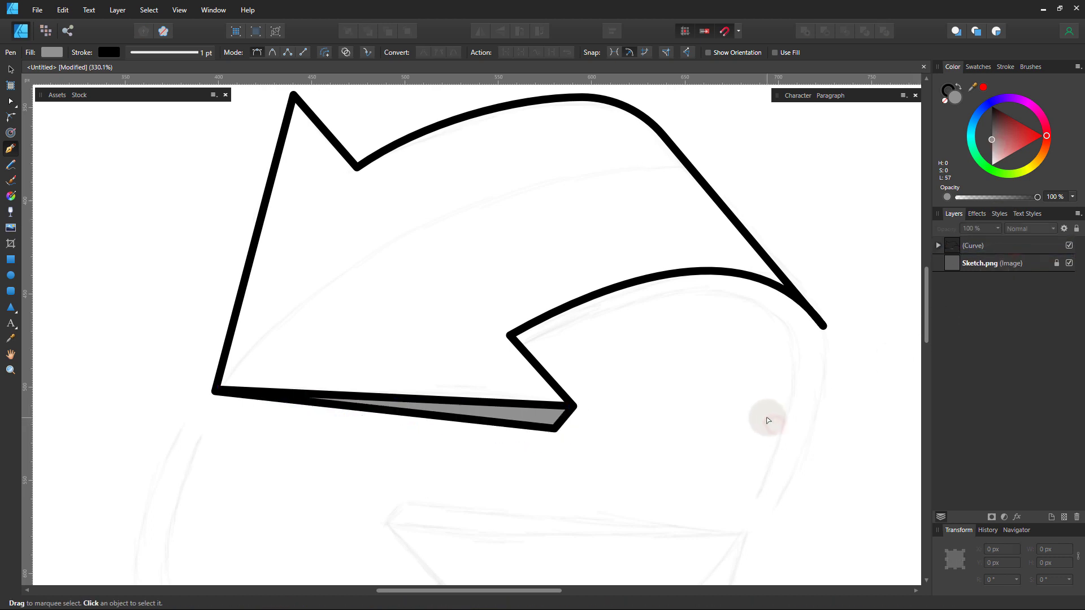
Draw a closed six-node straight-edged outline with the Pen tool over the tail's underside, from the inner notch around the bend to the sketched tail end and back.
{"action": "key", "text": "v"}
{"action": "left_click_drag", "start_coordinate": [727, 349], "coordinate": [622, 282]}
{"action": "left_click", "coordinate": [10, 149]}
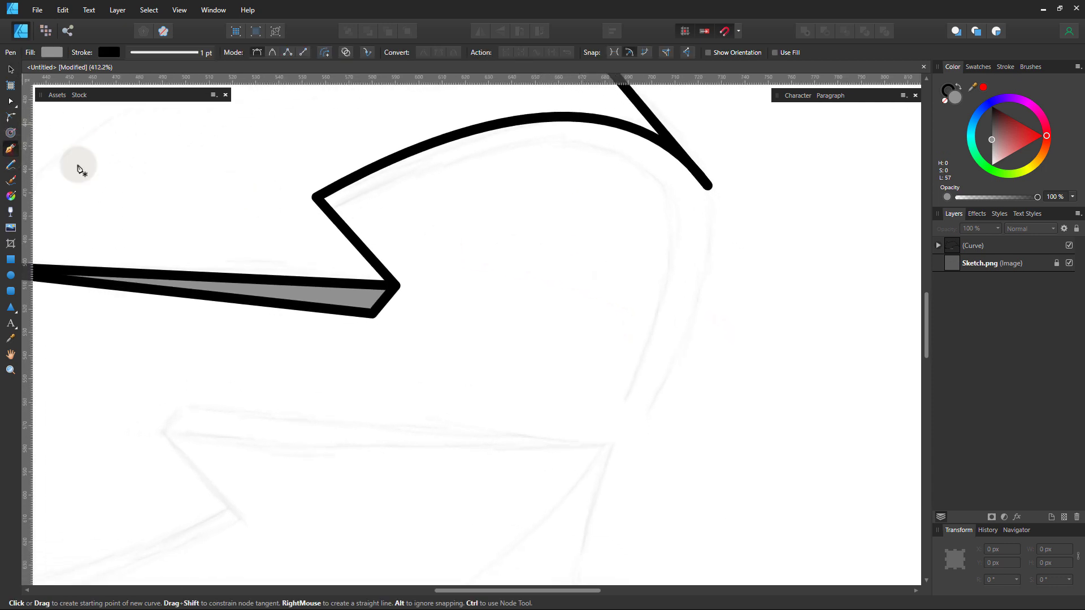
{"action": "left_click", "coordinate": [329, 214]}
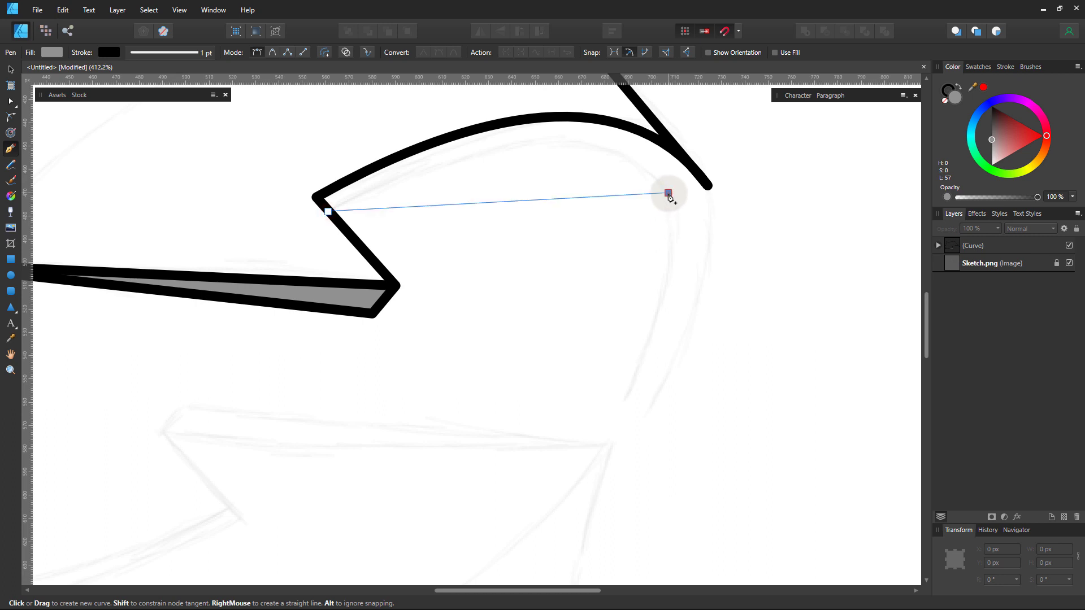
{"action": "left_click", "coordinate": [669, 193]}
{"action": "scroll", "coordinate": [654, 289], "scroll_direction": "down", "scroll_amount": 2}
{"action": "left_click", "coordinate": [628, 341]}
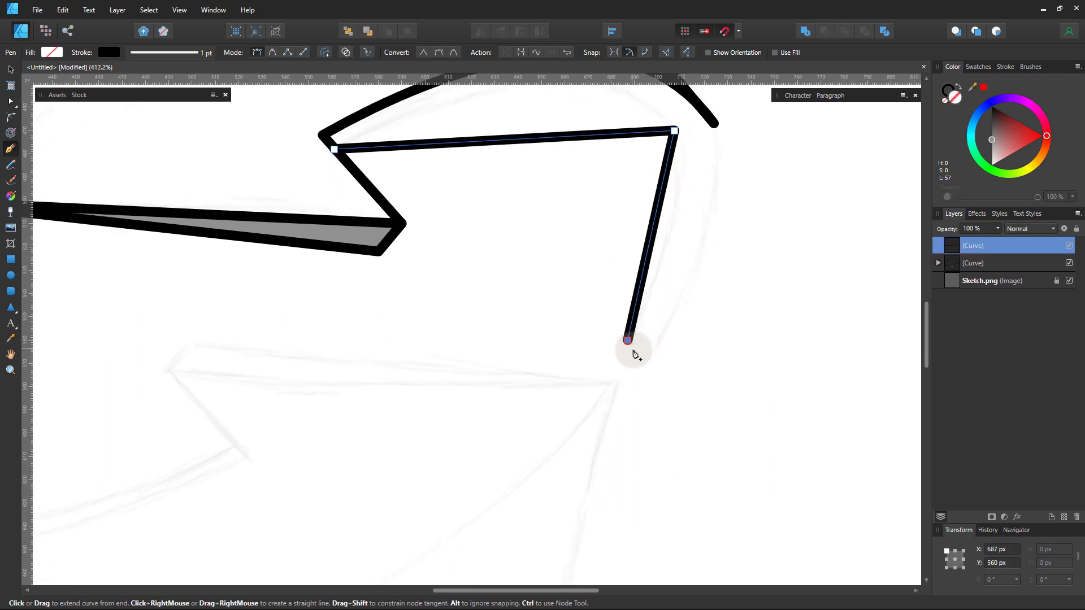
{"action": "left_click", "coordinate": [650, 355]}
{"action": "scroll", "coordinate": [671, 269], "scroll_direction": "up", "scroll_amount": 4}
{"action": "scroll", "coordinate": [671, 269], "scroll_direction": "right", "scroll_amount": 2}
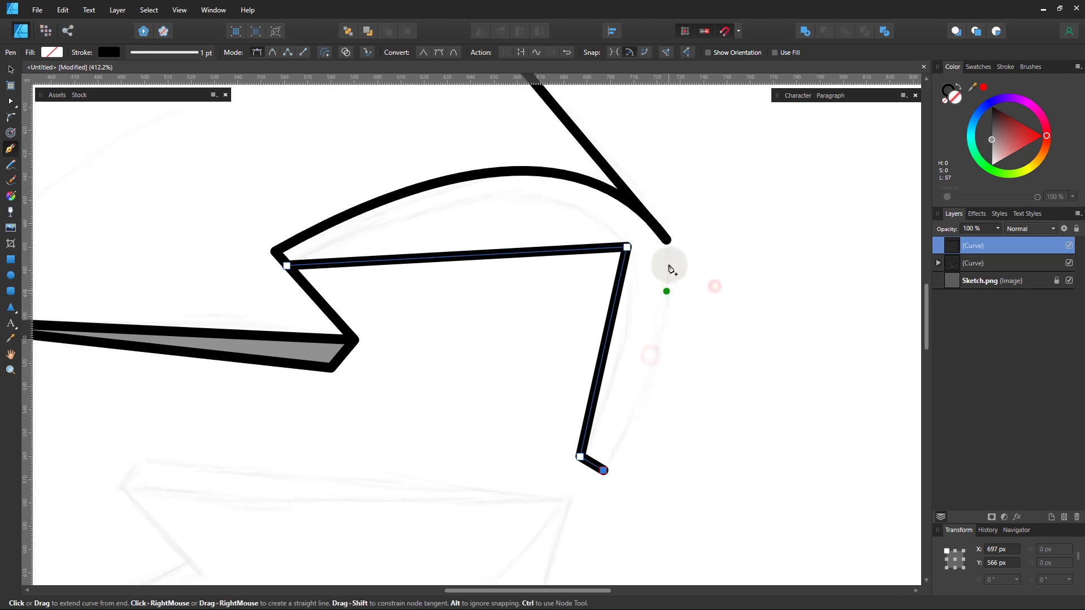
{"action": "left_click", "coordinate": [668, 239]}
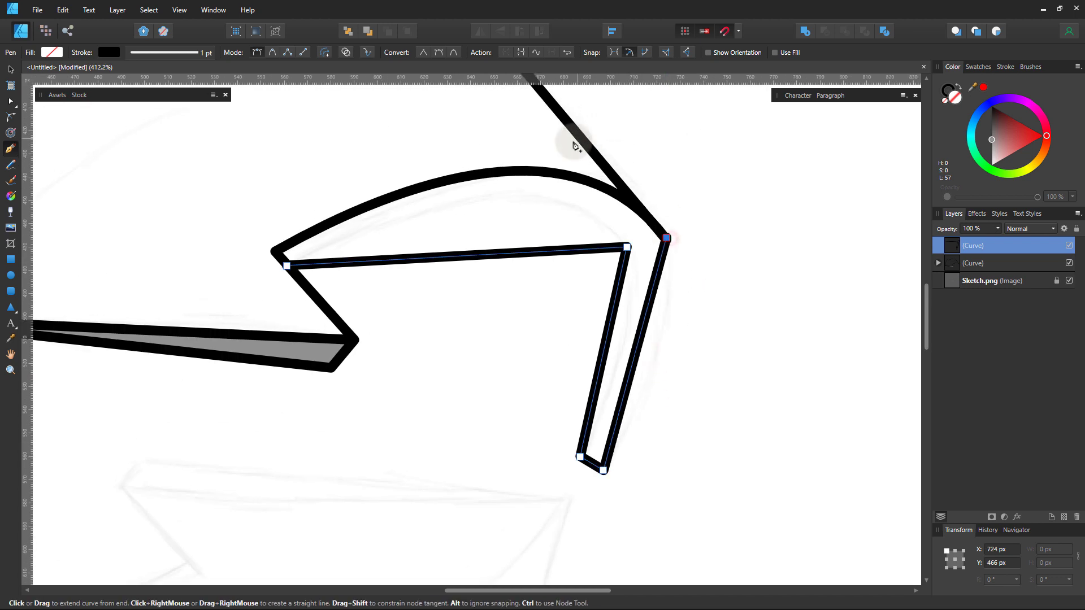
{"action": "left_click", "coordinate": [373, 159]}
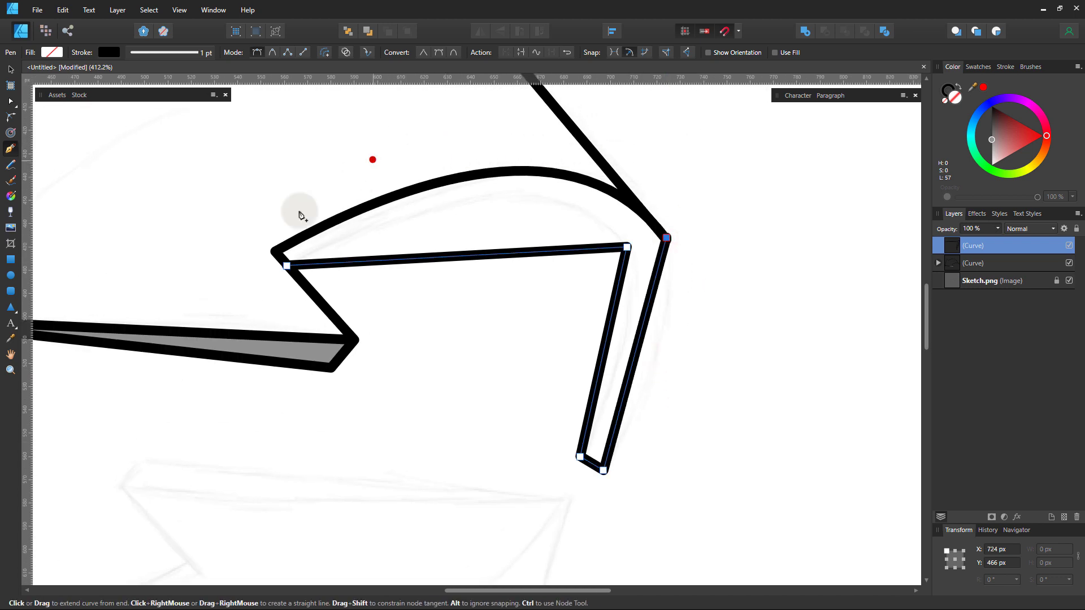
{"action": "left_click", "coordinate": [277, 253]}
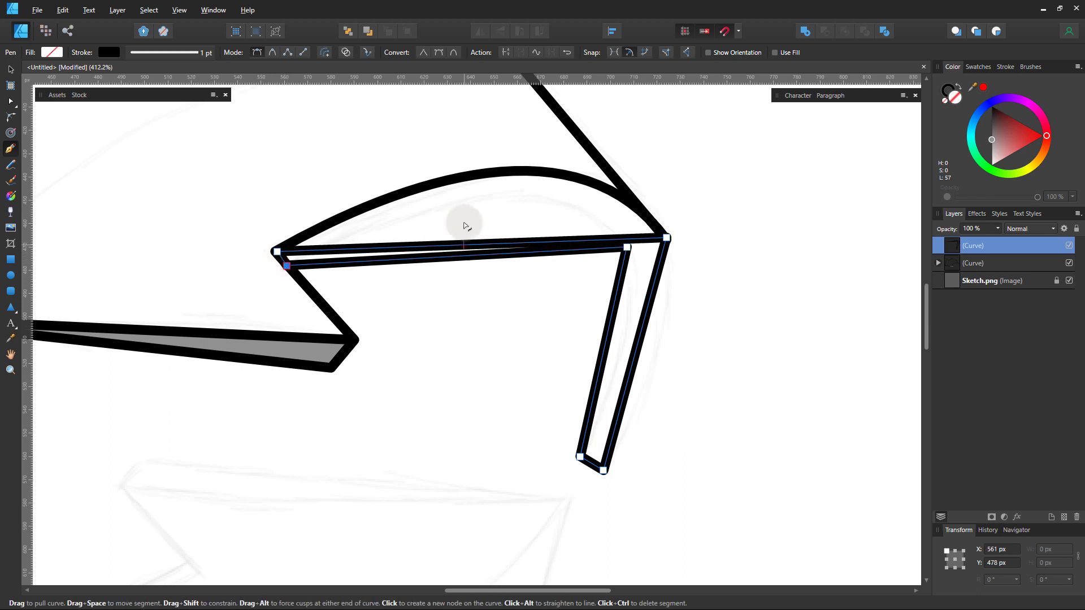
Bend the inner and outer edges of the tail shape into arcs following the sketch, adjusting the nodes and handles at the bend.
{"action": "left_click_drag", "start_coordinate": [465, 226], "coordinate": [636, 183]}
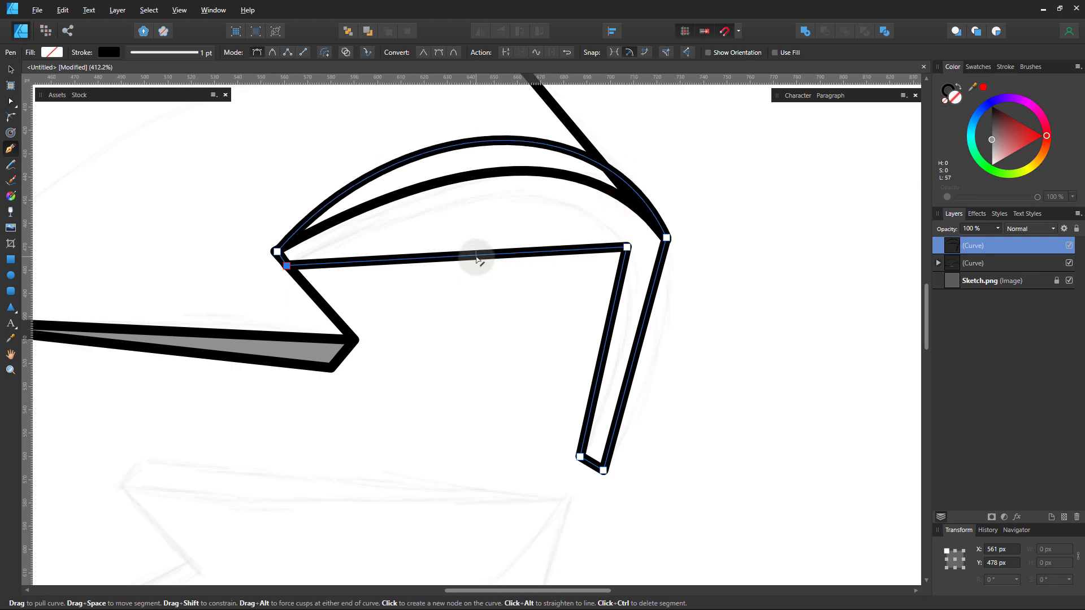
{"action": "left_click_drag", "start_coordinate": [477, 257], "coordinate": [523, 151]}
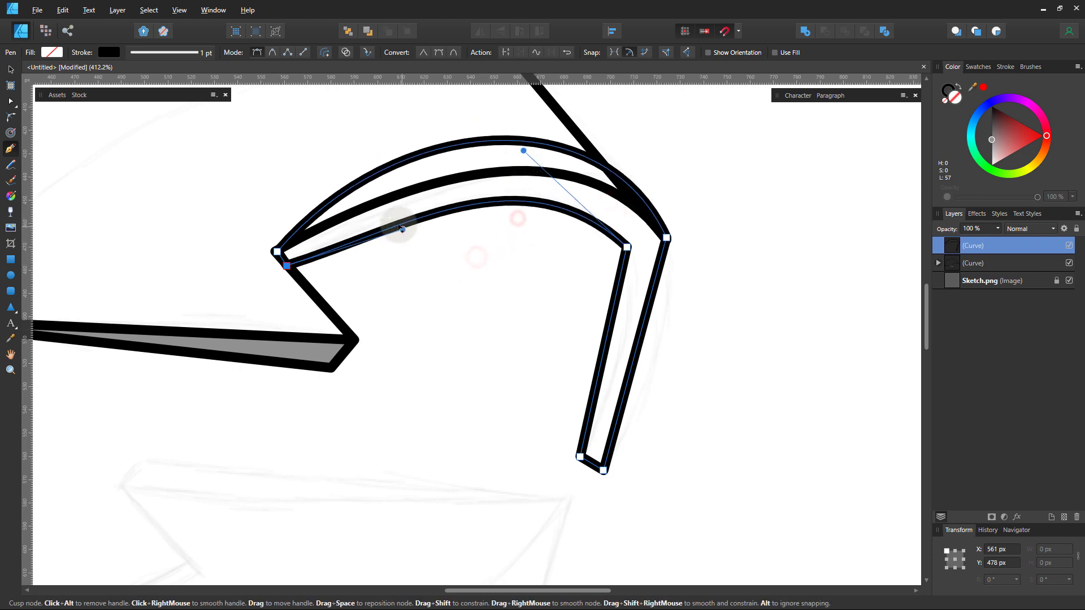
{"action": "left_click_drag", "start_coordinate": [402, 229], "coordinate": [384, 214]}
{"action": "left_click_drag", "start_coordinate": [627, 247], "coordinate": [631, 242]}
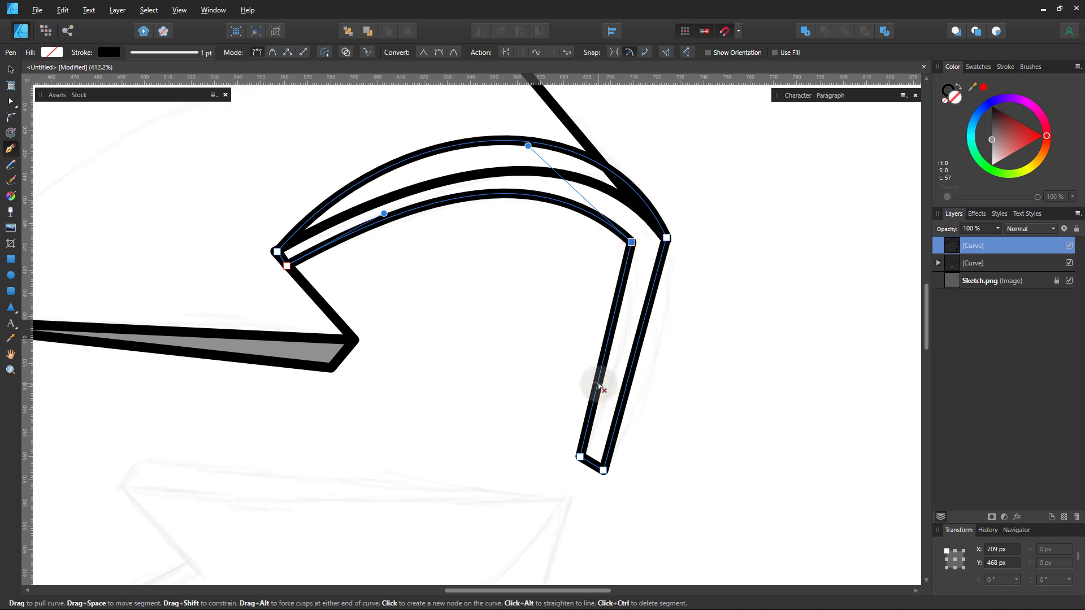
{"action": "left_click_drag", "start_coordinate": [617, 310], "coordinate": [657, 339]}
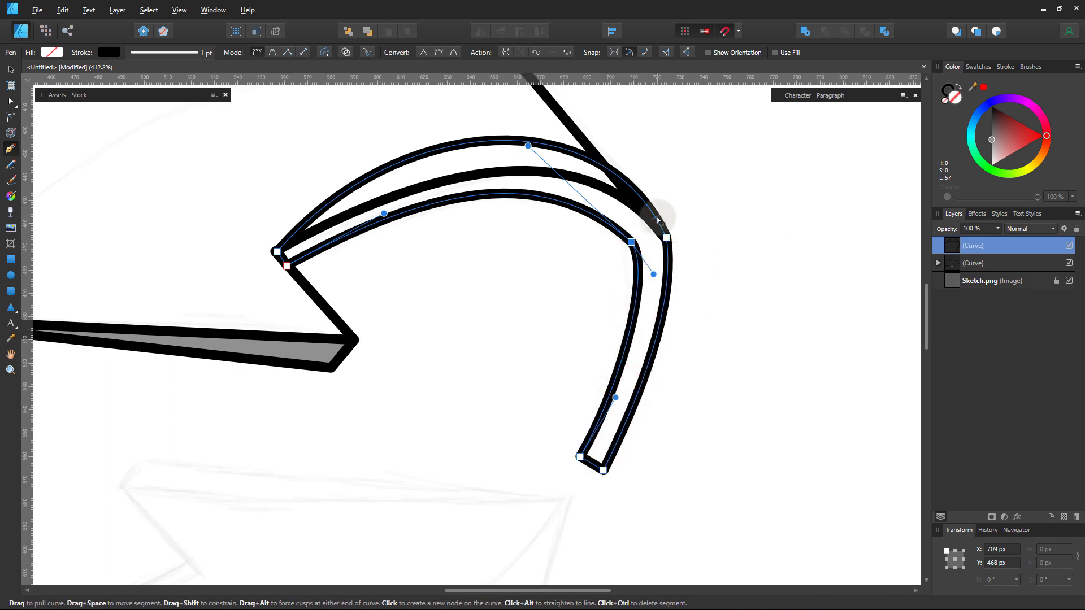
{"action": "left_click_drag", "start_coordinate": [666, 236], "coordinate": [566, 117]}
{"action": "left_click_drag", "start_coordinate": [397, 117], "coordinate": [418, 134]}
Fill the tail shape with light grey (H 0, S 0, L 65) and move it behind the arrow curve.
{"action": "left_click", "coordinate": [992, 144]}
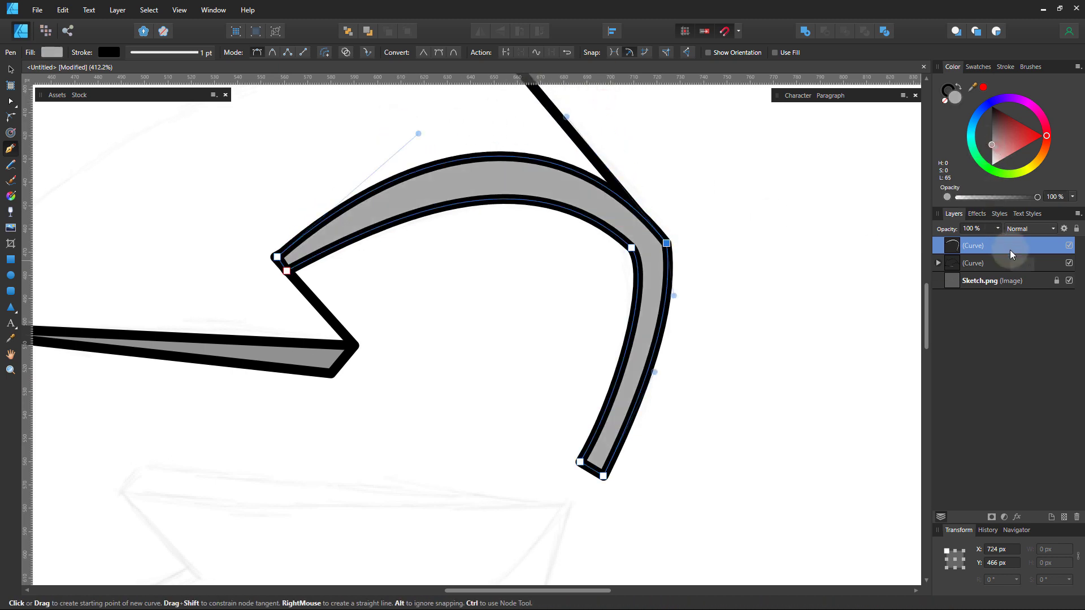
{"action": "key", "text": "ctrl+bracketleft"}
{"action": "key", "text": "v"}
{"action": "left_click", "coordinate": [721, 326]}
{"action": "left_click", "coordinate": [668, 298]}
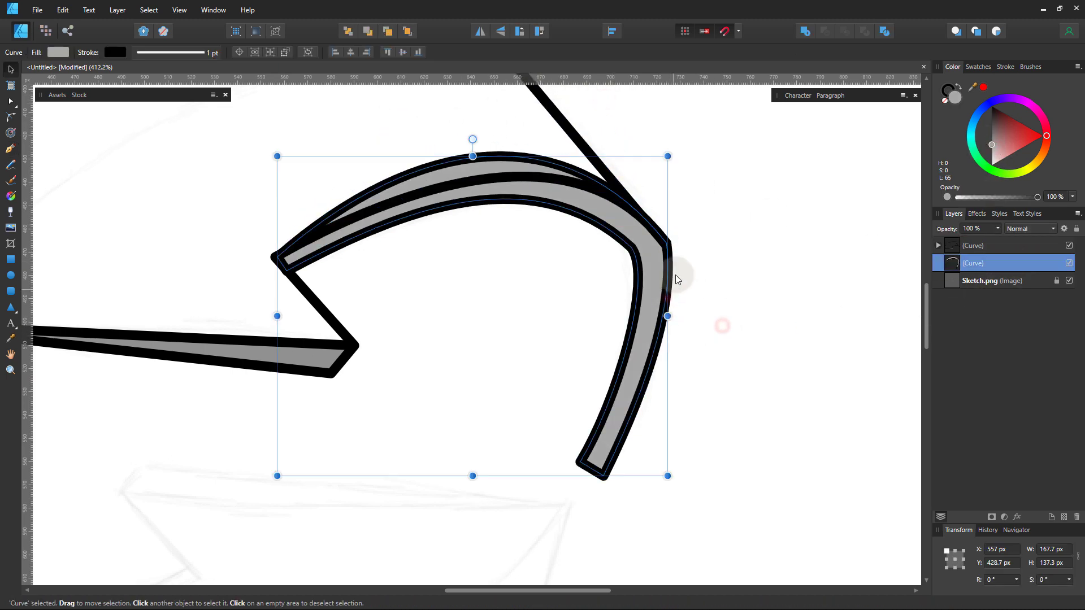
Refine the tail shape's bend with the Node tool by repositioning its outer and inner nodes and extending their handles for a smoother inner curve.
{"action": "key", "text": "a"}
{"action": "left_click", "coordinate": [667, 244]}
{"action": "left_click_drag", "start_coordinate": [669, 244], "coordinate": [669, 246]}
{"action": "left_click_drag", "start_coordinate": [674, 298], "coordinate": [684, 300]}
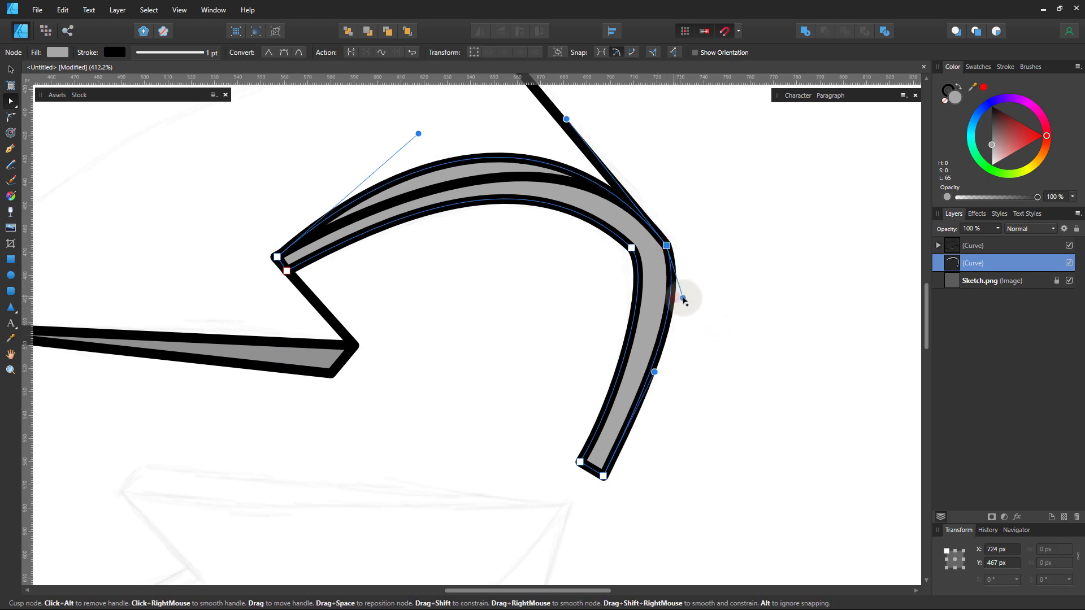
{"action": "left_click", "coordinate": [631, 247]}
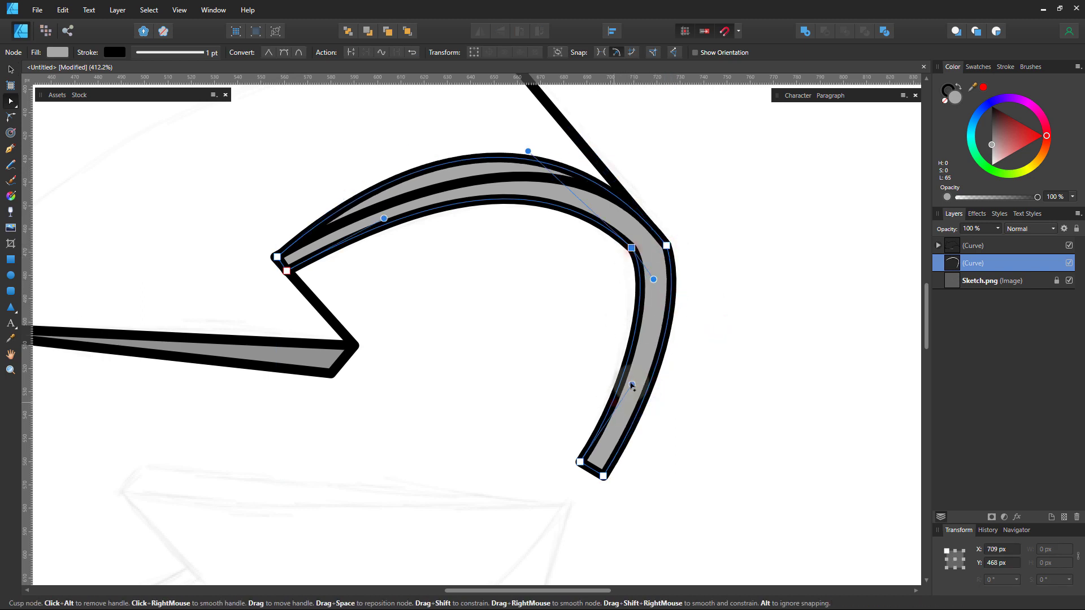
{"action": "left_click_drag", "start_coordinate": [654, 279], "coordinate": [665, 298]}
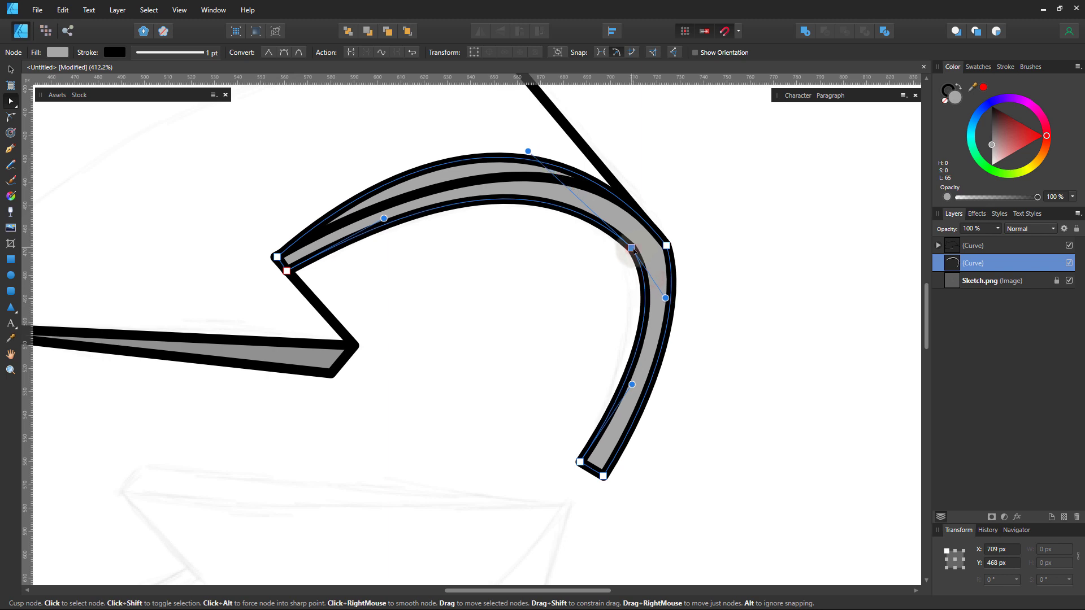
{"action": "left_click_drag", "start_coordinate": [528, 151], "coordinate": [565, 151]}
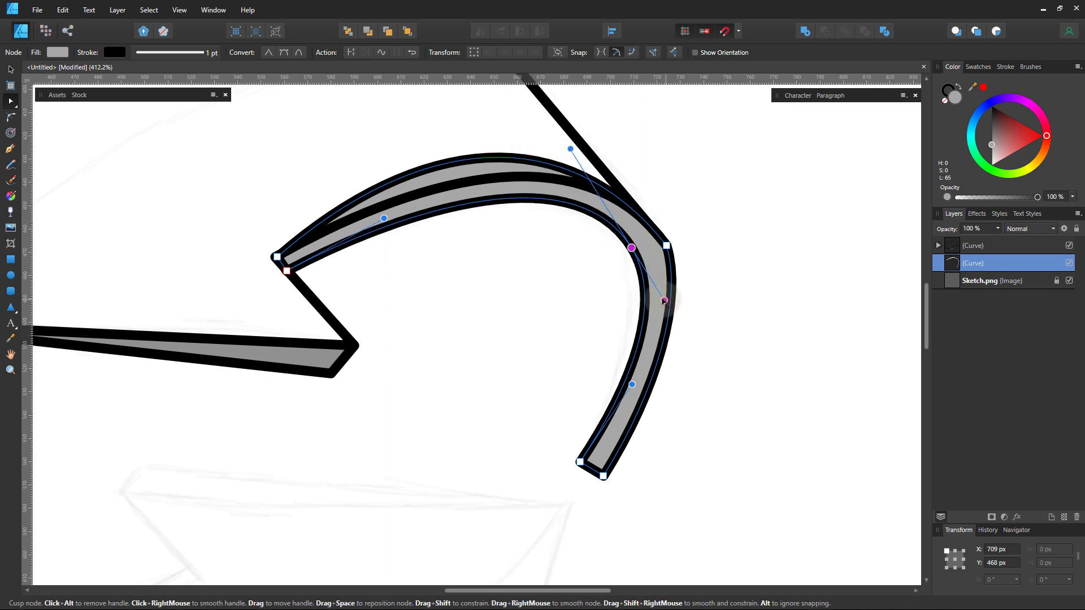
{"action": "left_click_drag", "start_coordinate": [632, 248], "coordinate": [667, 249]}
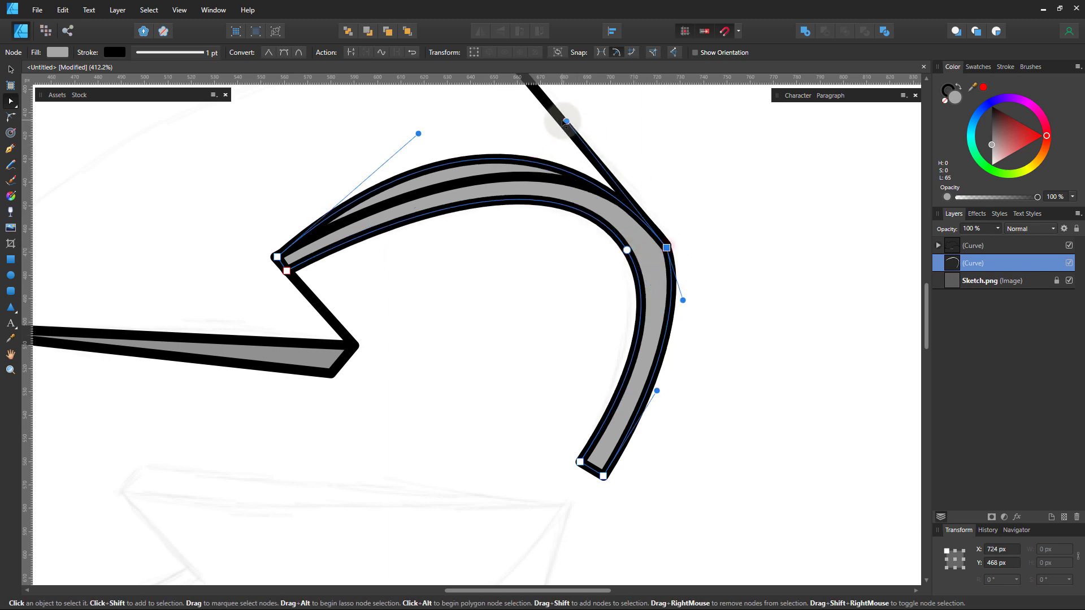
Reshape the tail shape's outer edge by adjusting the handles on both sides of the bend, bringing the upper arc closer to the arrow's lower edge.
{"action": "left_click_drag", "start_coordinate": [563, 118], "coordinate": [599, 141]}
{"action": "left_click", "coordinate": [667, 249]}
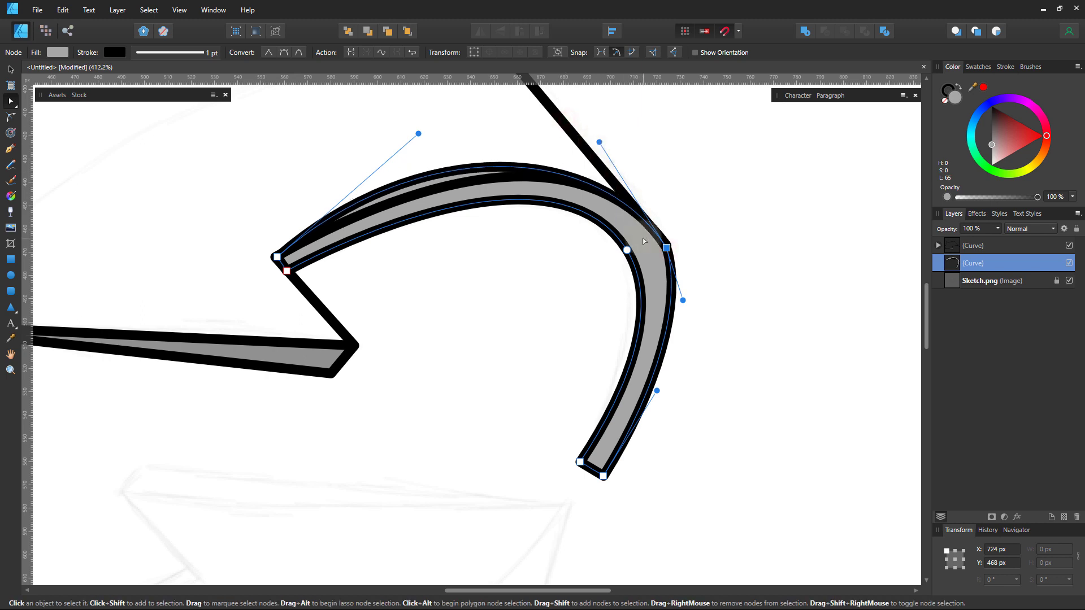
{"action": "left_click_drag", "start_coordinate": [685, 310], "coordinate": [699, 339]}
{"action": "left_click_drag", "start_coordinate": [657, 392], "coordinate": [649, 421]}
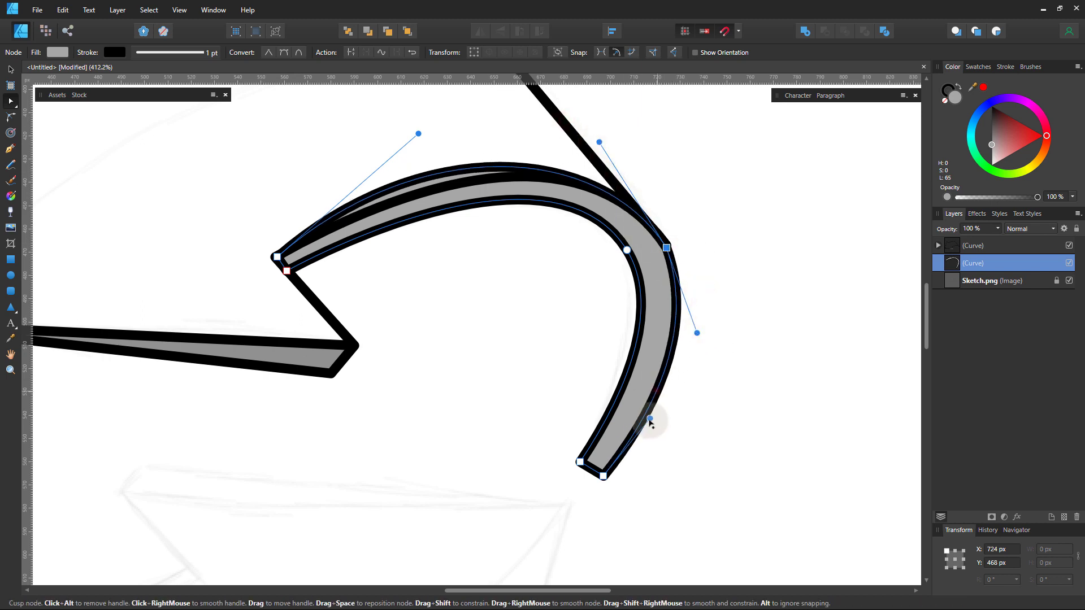
{"action": "left_click_drag", "start_coordinate": [697, 333], "coordinate": [700, 317]}
{"action": "left_click_drag", "start_coordinate": [668, 247], "coordinate": [634, 235]}
{"action": "scroll", "coordinate": [682, 246], "scroll_direction": "up", "scroll_amount": 5}
{"action": "scroll", "coordinate": [617, 249], "scroll_direction": "down", "scroll_amount": 2}
Lock the grey tail shape's layer and select the arrow curve's node at the tail tip.
{"action": "left_click", "coordinate": [502, 166]}
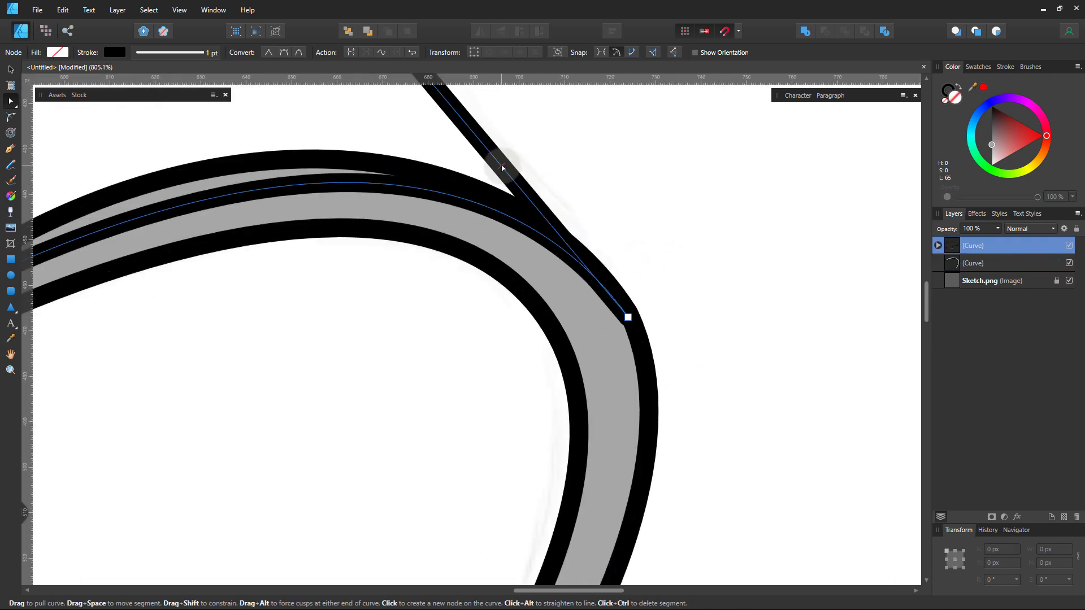
{"action": "left_click", "coordinate": [629, 316]}
{"action": "scroll", "coordinate": [552, 193], "scroll_direction": "down", "scroll_amount": 2}
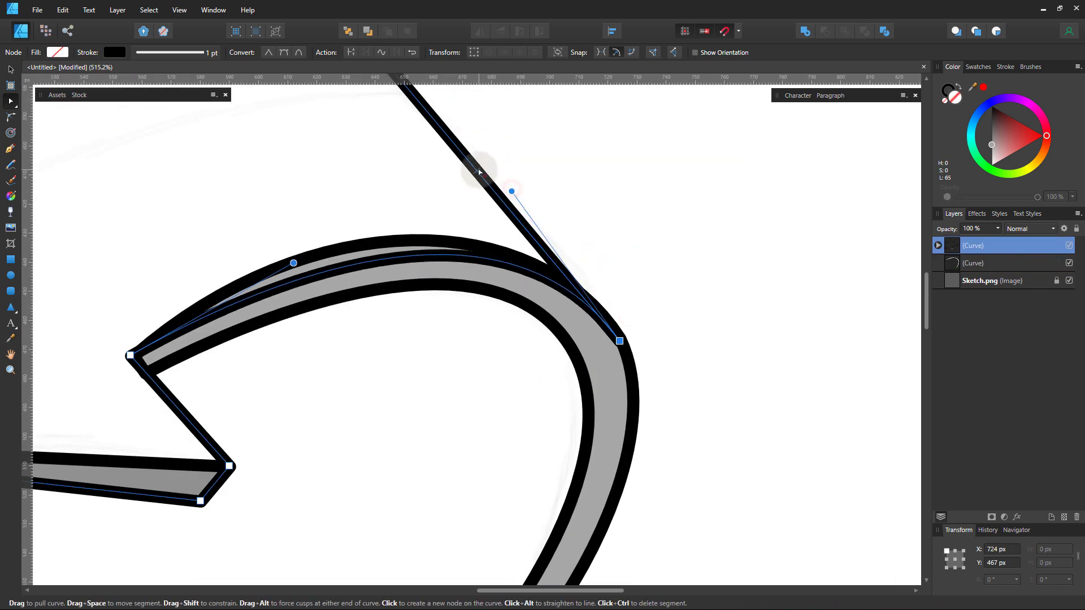
{"action": "left_click", "coordinate": [674, 231]}
{"action": "left_click", "coordinate": [1056, 263]}
{"action": "left_click", "coordinate": [1076, 228]}
{"action": "left_click", "coordinate": [1033, 243]}
{"action": "left_click", "coordinate": [619, 341]}
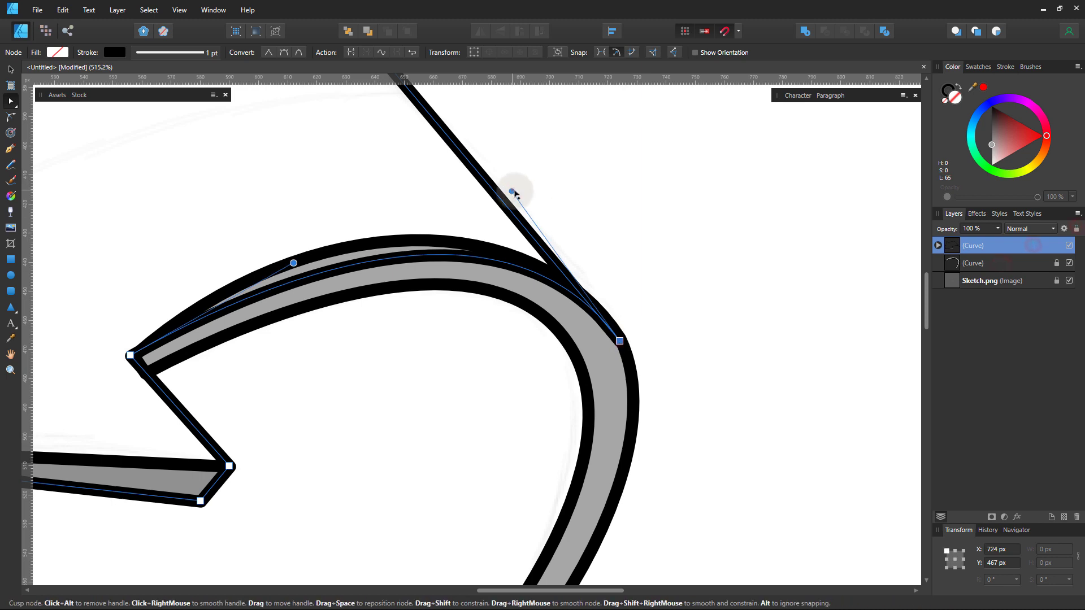
Bow the arrow's slanted edge slightly outward toward the tail tip and nudge the tip node so the edge flows into the grey tail.
{"action": "left_click_drag", "start_coordinate": [513, 190], "coordinate": [565, 241]}
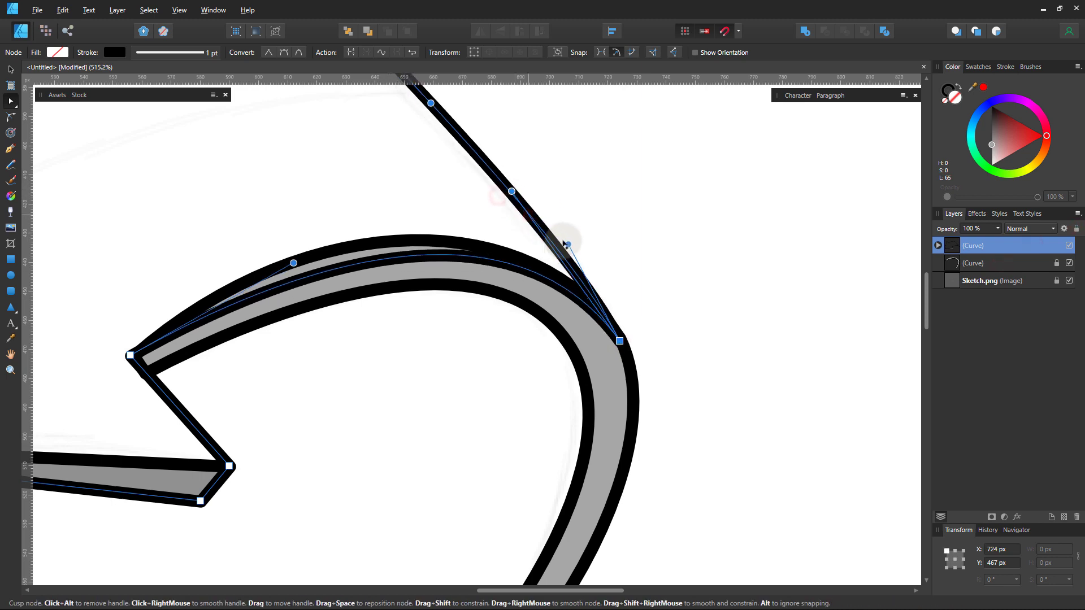
{"action": "left_click", "coordinate": [681, 308]}
{"action": "left_click", "coordinate": [563, 251]}
{"action": "left_click_drag", "start_coordinate": [620, 342], "coordinate": [617, 329]}
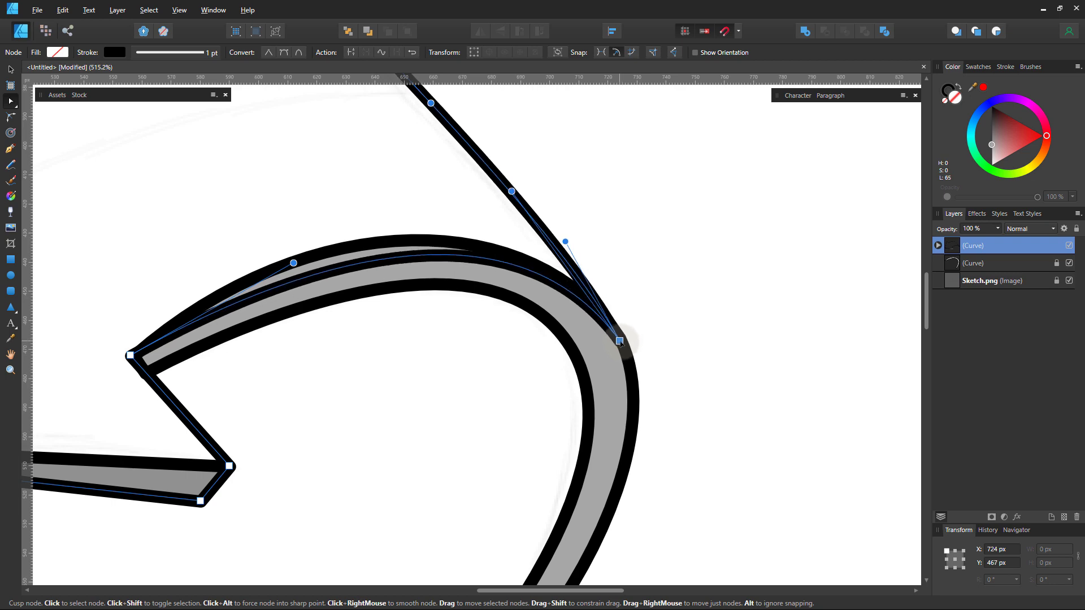
{"action": "left_click", "coordinate": [639, 327]}
{"action": "scroll", "coordinate": [639, 326], "scroll_direction": "up", "scroll_amount": 1}
{"action": "left_click", "coordinate": [622, 365]}
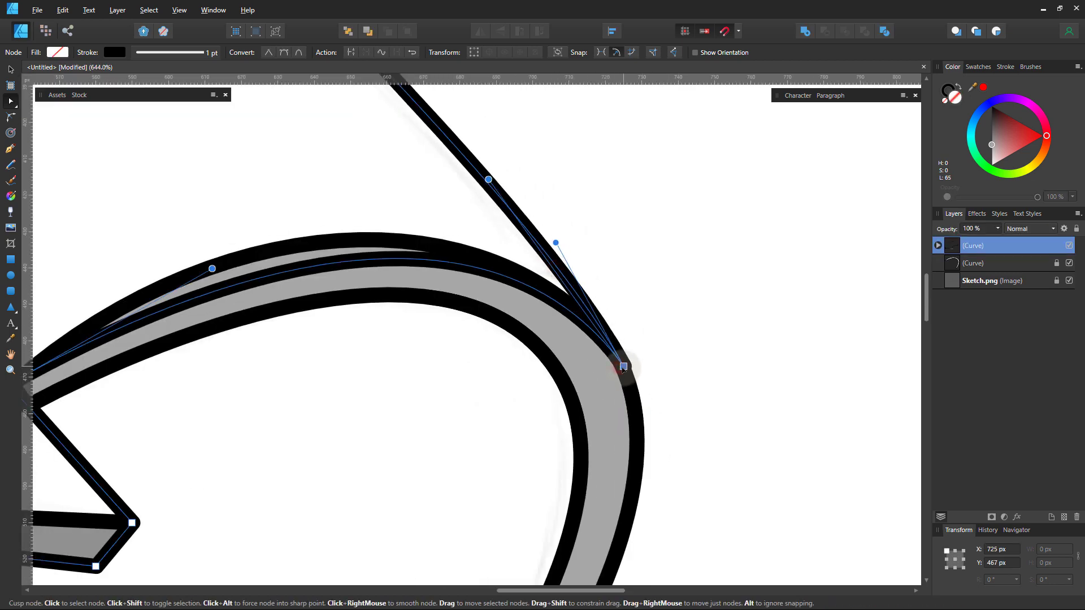
{"action": "left_click", "coordinate": [640, 345]}
{"action": "scroll", "coordinate": [642, 335], "scroll_direction": "down", "scroll_amount": 5}
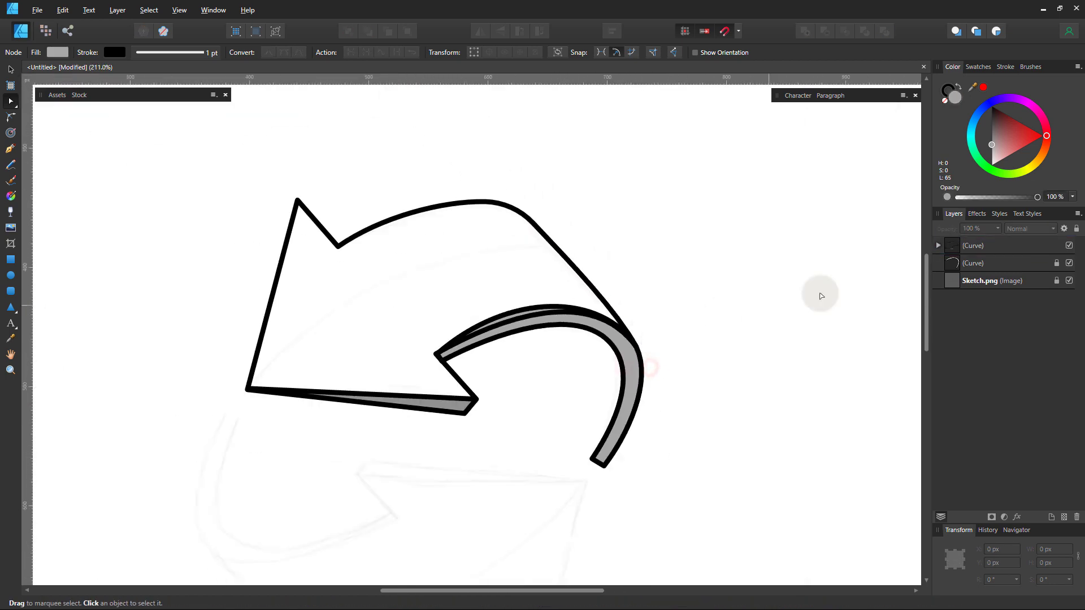
Draw an open two-node curve with the Pen tool from just outside the arrowhead's tip to beyond the slanted edge, bowed upward along the sketched inner line.
{"action": "left_click", "coordinate": [973, 242]}
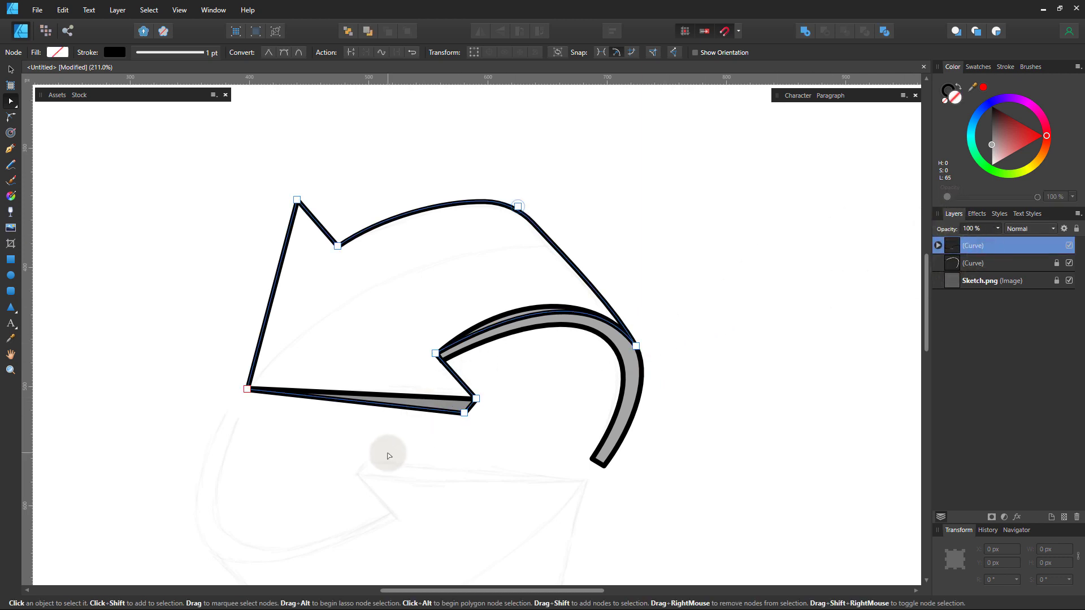
{"action": "left_click", "coordinate": [11, 148]}
{"action": "left_click", "coordinate": [240, 399]}
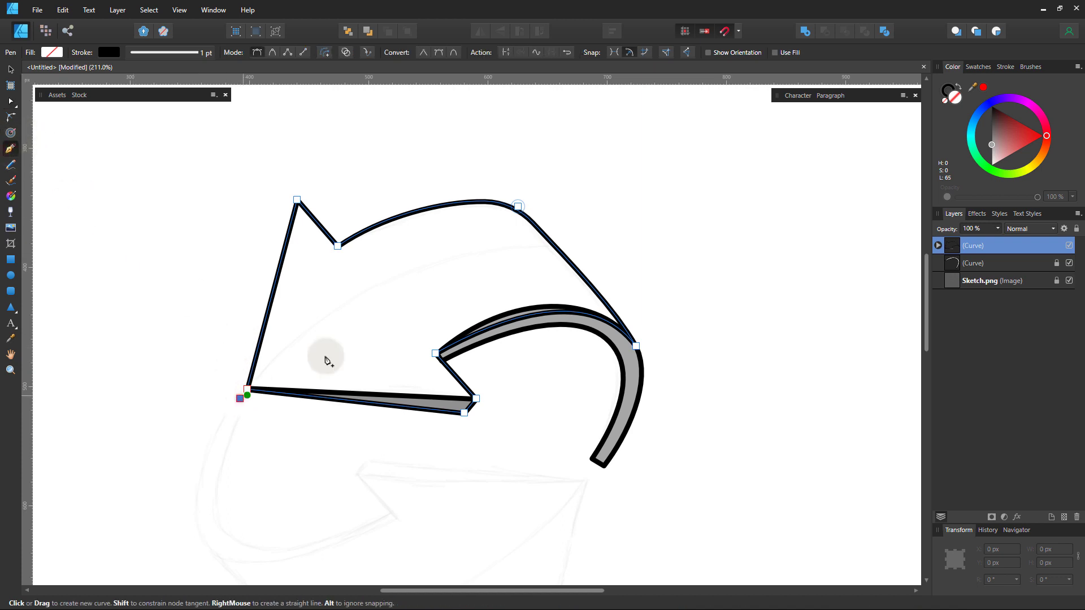
{"action": "left_click", "coordinate": [581, 242]}
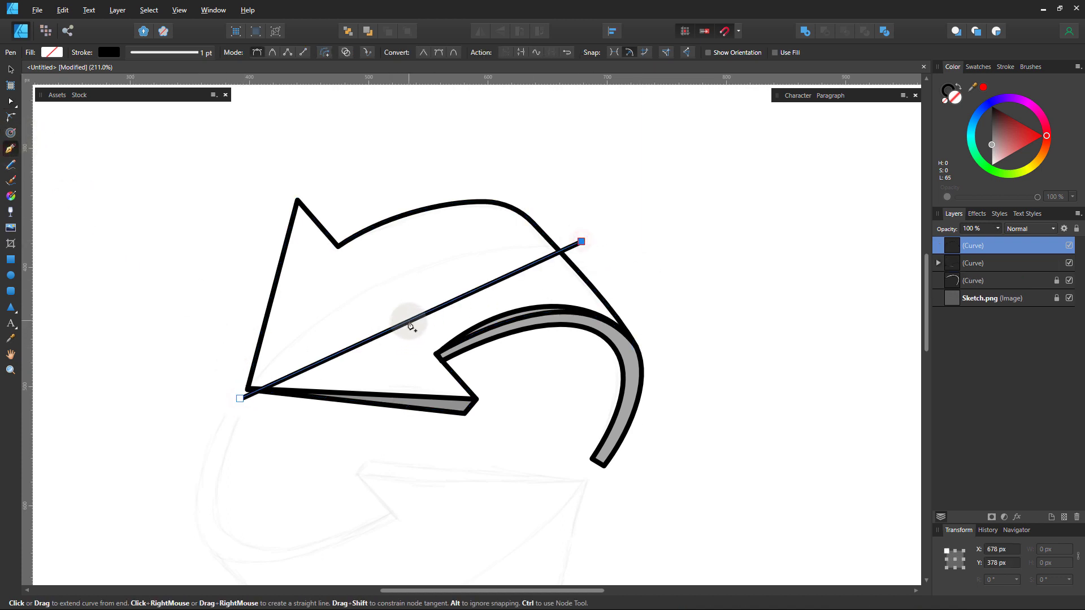
{"action": "left_click_drag", "start_coordinate": [409, 323], "coordinate": [387, 280]}
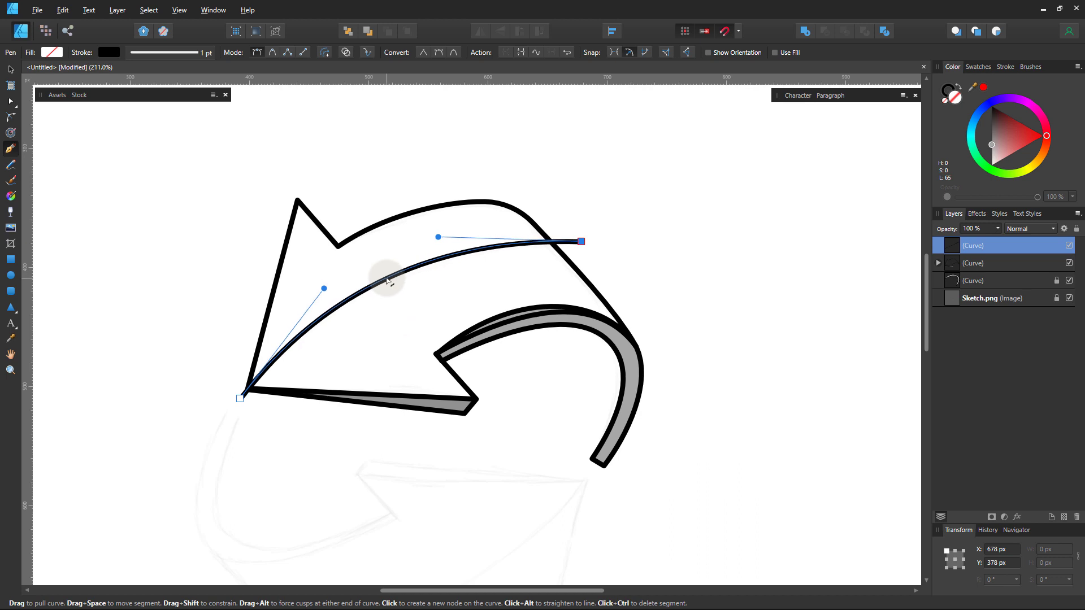
Move the inner curve's far end node to about X 704 px, Y 394 px, and raise its handle so the curve arches along the sketch.
{"action": "scroll", "coordinate": [582, 242], "scroll_direction": "up", "scroll_amount": 3}
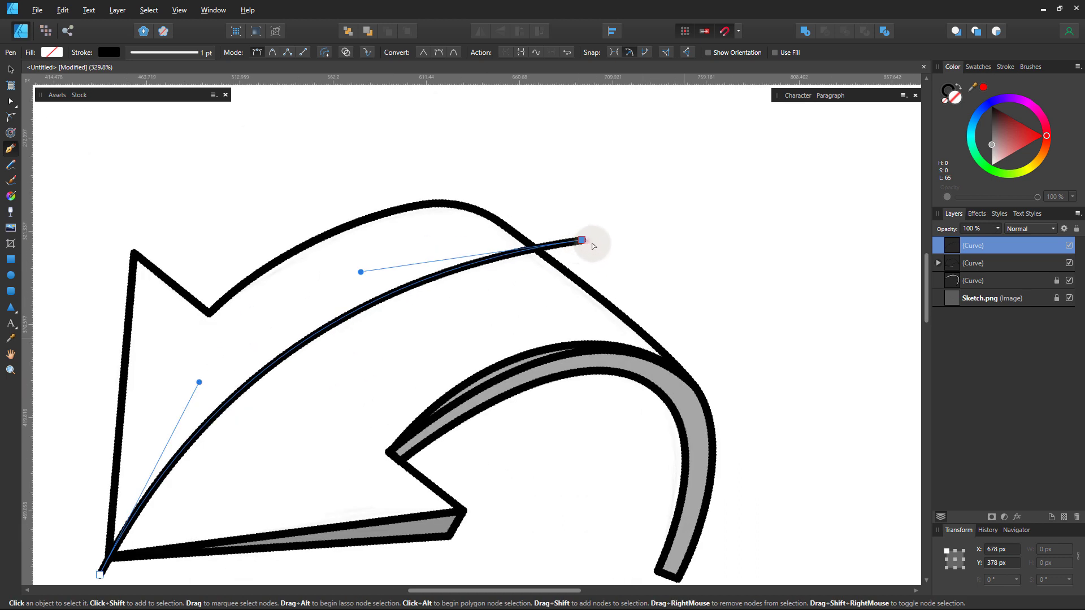
{"action": "left_click_drag", "start_coordinate": [593, 247], "coordinate": [634, 260]}
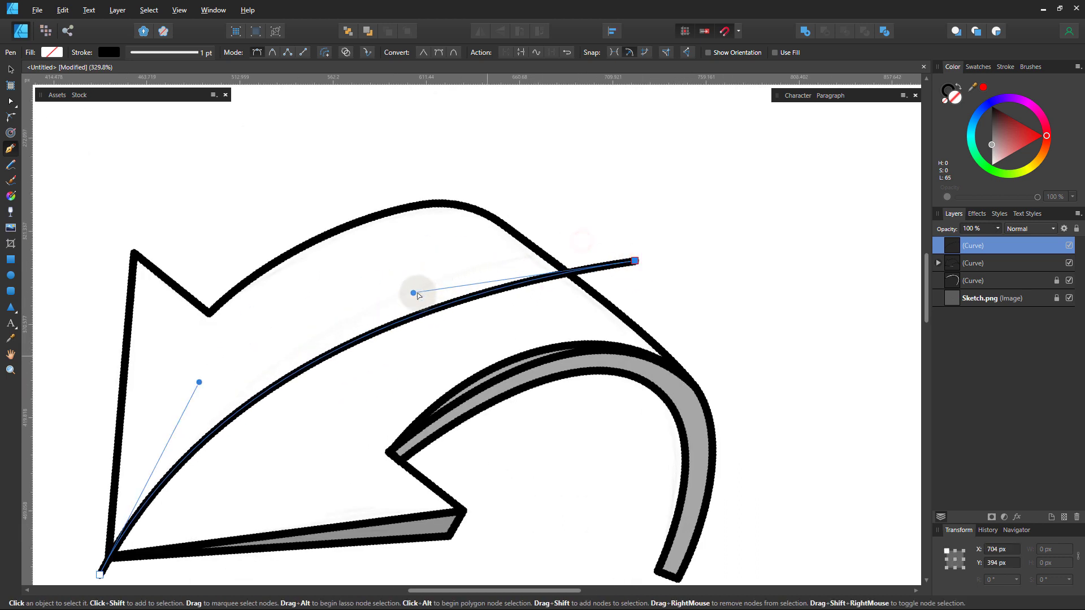
{"action": "left_click_drag", "start_coordinate": [413, 293], "coordinate": [408, 233]}
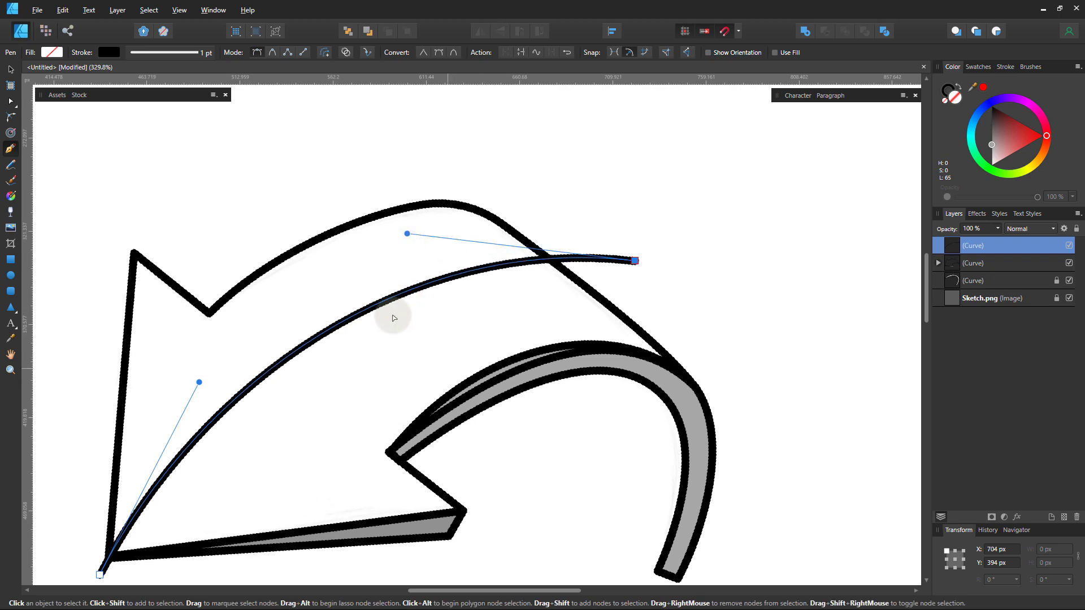
{"action": "scroll", "coordinate": [393, 317], "scroll_direction": "up", "scroll_amount": 2}
{"action": "scroll", "coordinate": [394, 317], "scroll_direction": "up", "scroll_amount": 2}
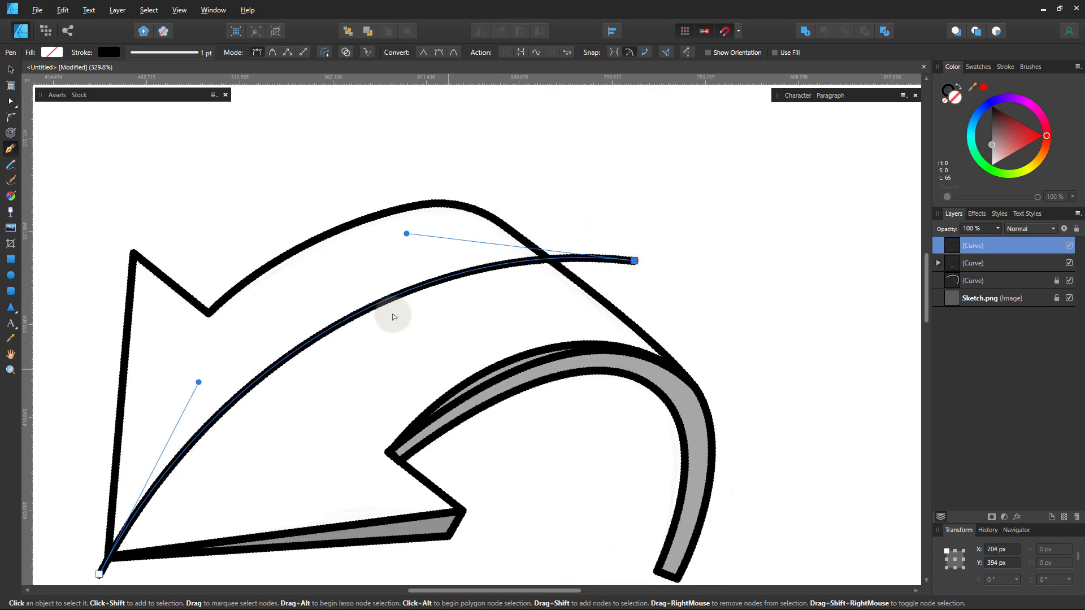
Continue the inner curve with segments around the outside of the tail and below the arrowhead, closing it at its starting node.
{"action": "left_click", "coordinate": [390, 314], "text": "ctrl"}
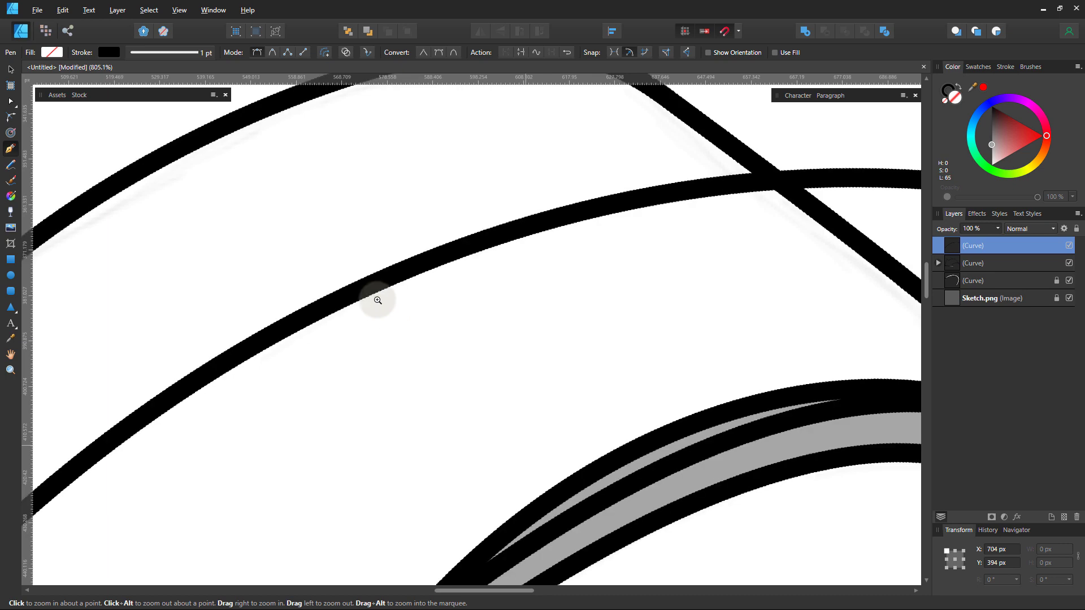
{"action": "left_click_drag", "start_coordinate": [367, 293], "coordinate": [624, 278]}
{"action": "left_click_drag", "start_coordinate": [550, 270], "coordinate": [313, 255]}
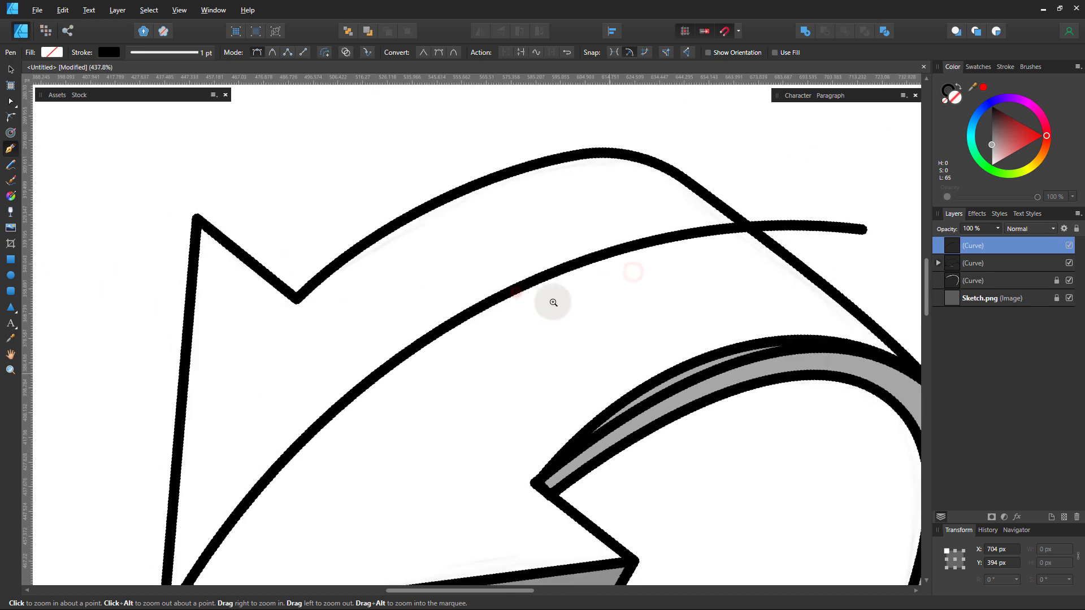
{"action": "left_click_drag", "start_coordinate": [608, 299], "coordinate": [511, 295]}
{"action": "left_click_drag", "start_coordinate": [599, 352], "coordinate": [412, 208]}
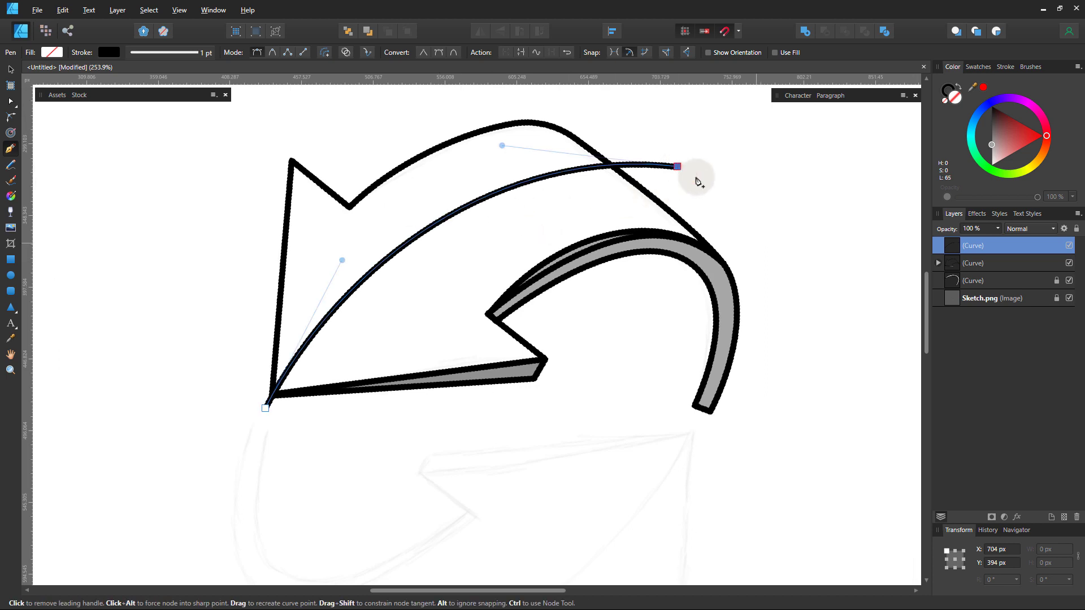
{"action": "left_click", "coordinate": [775, 319]}
{"action": "left_click", "coordinate": [741, 438]}
{"action": "left_click", "coordinate": [281, 449]}
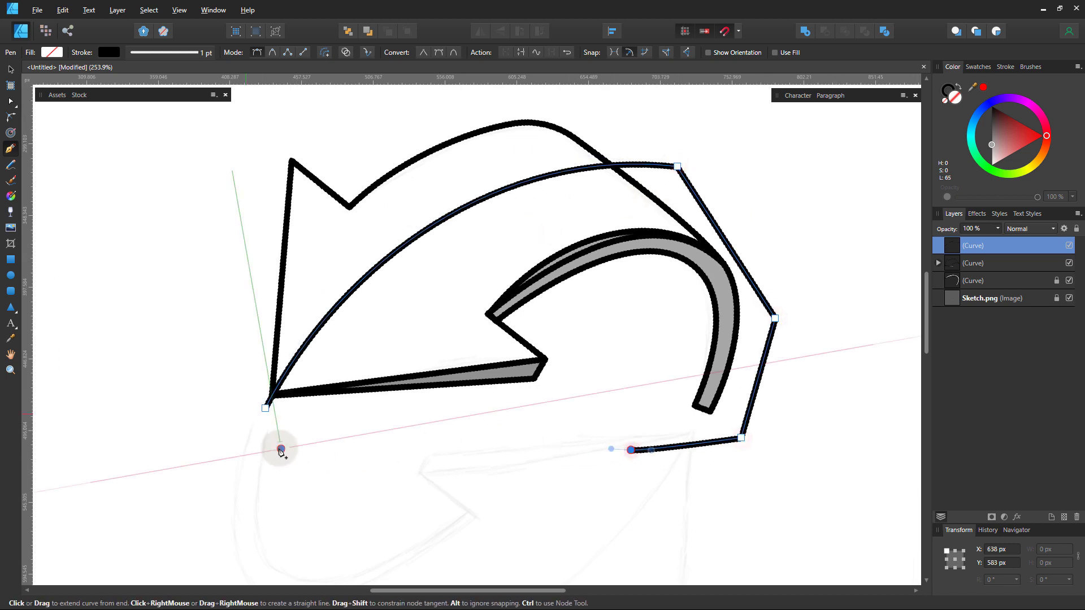
{"action": "left_click", "coordinate": [265, 408]}
Nest the closed inner curve inside the arrow curve's layer and order it below the grey underside shape.
{"action": "left_click_drag", "start_coordinate": [1002, 251], "coordinate": [1001, 270]}
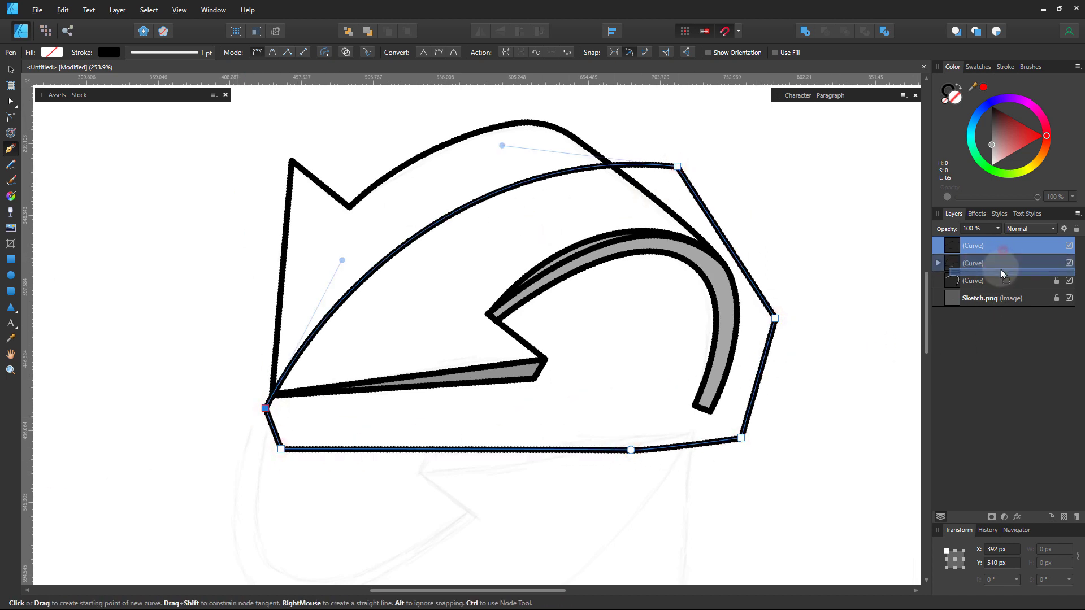
{"action": "key", "text": "v"}
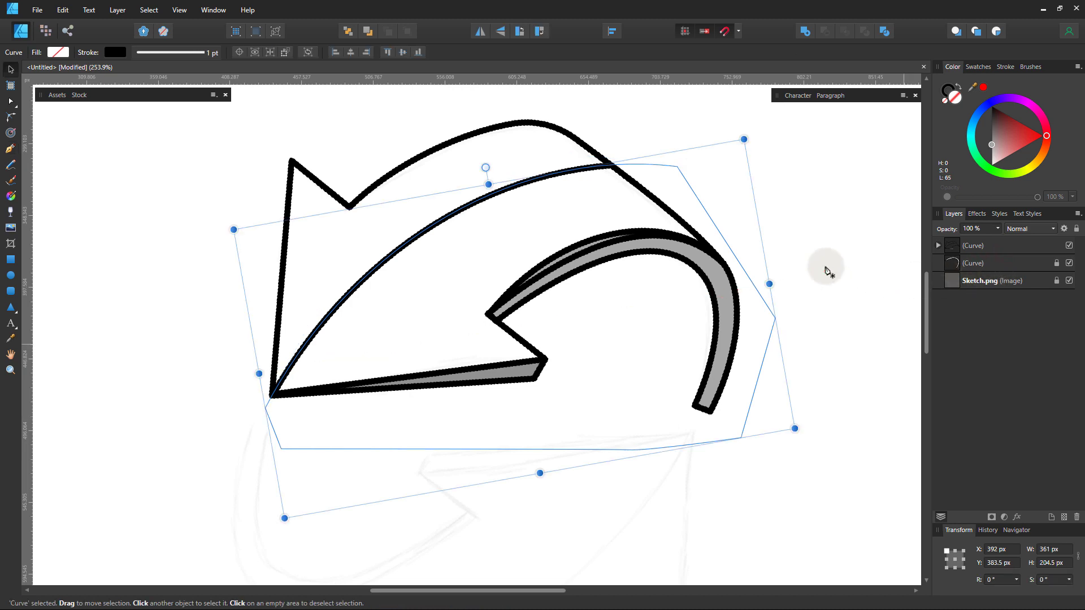
{"action": "left_click", "coordinate": [939, 246]}
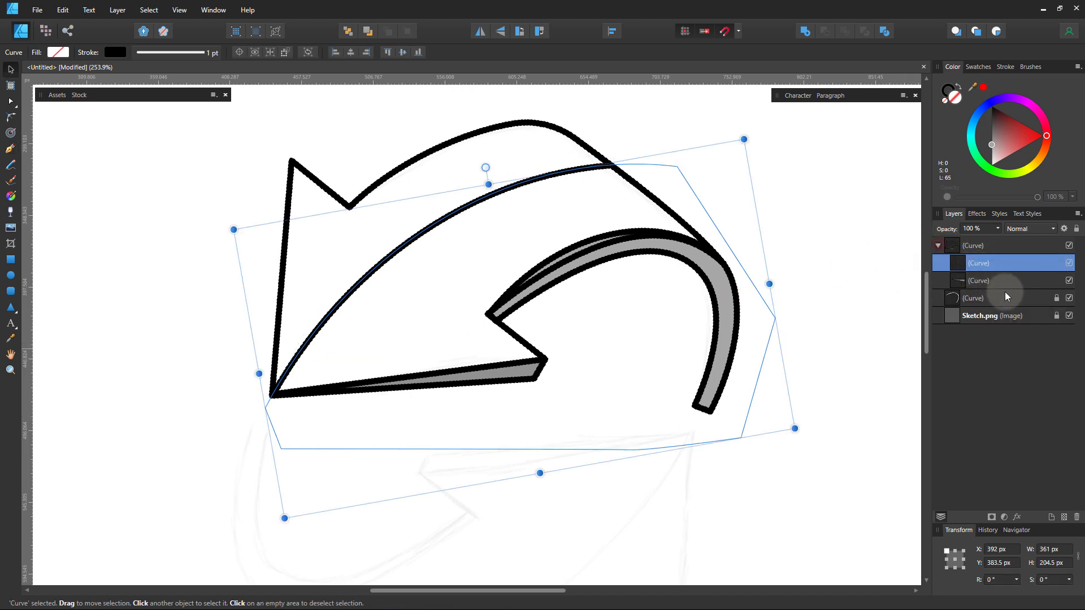
{"action": "key", "text": "ctrl+bracketleft"}
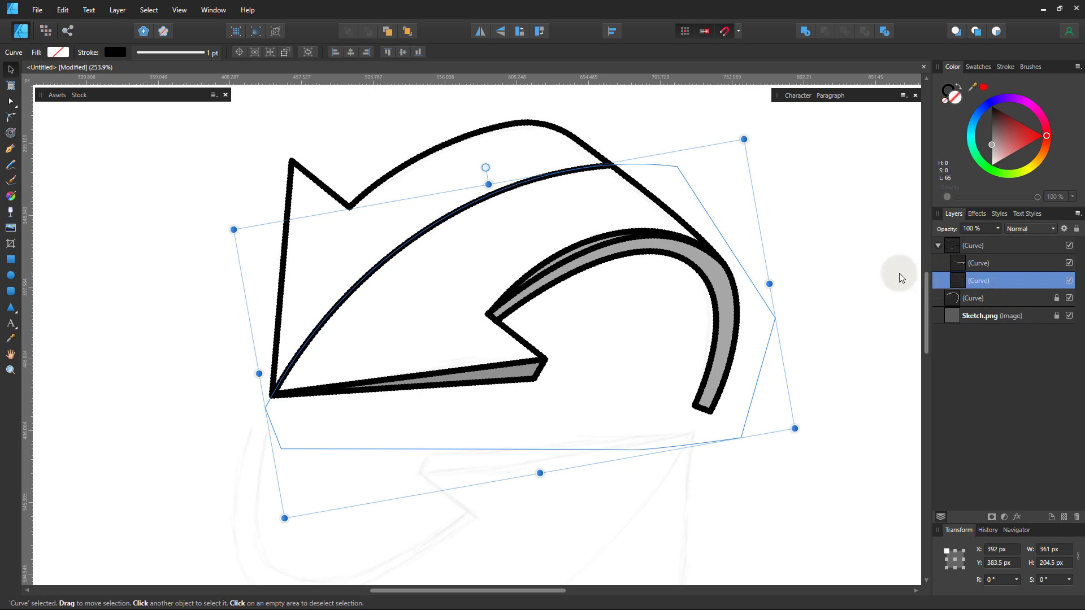
Select both curves nested in the arrow and remove their black stroke.
{"action": "key", "text": "p"}
{"action": "left_click", "coordinate": [1002, 266], "text": "shift"}
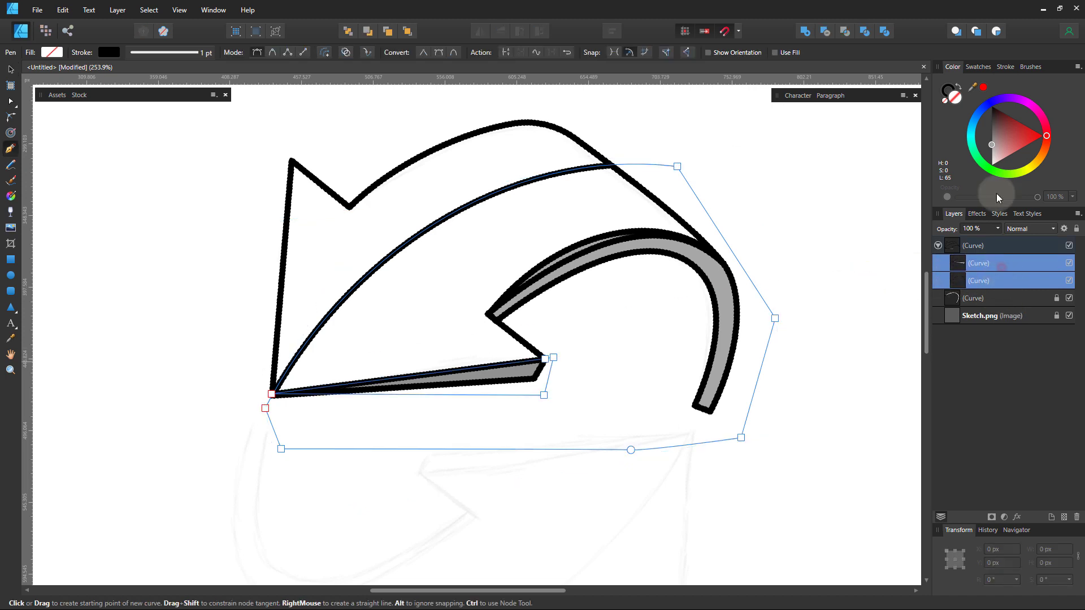
{"action": "left_click", "coordinate": [943, 102]}
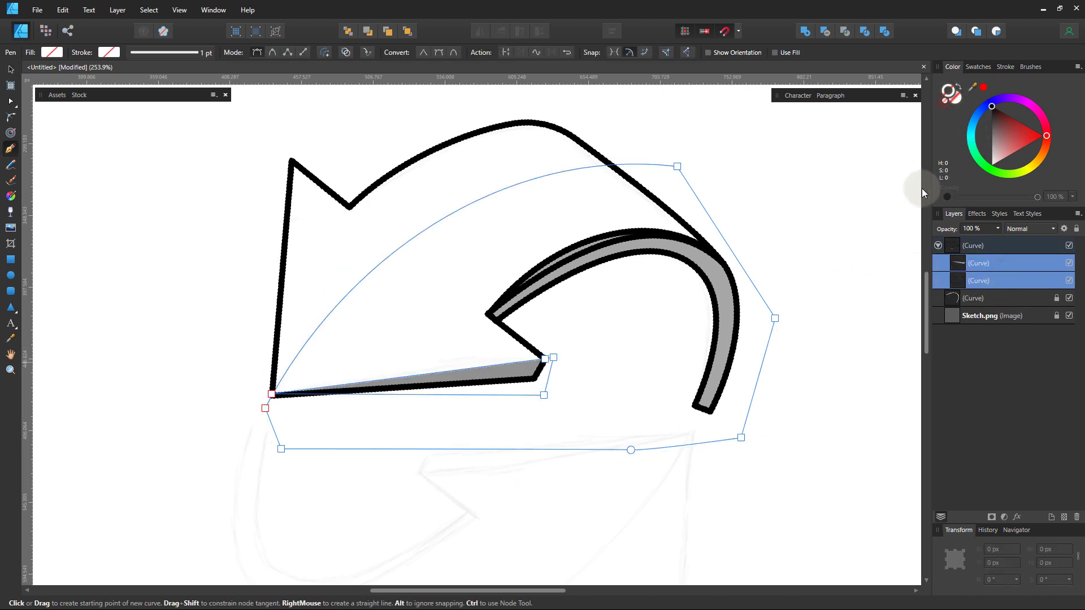
Fill the larger nested shape with light grey at lightness 82, leaving it without a stroke.
{"action": "left_click", "coordinate": [978, 281]}
{"action": "left_click", "coordinate": [989, 141]}
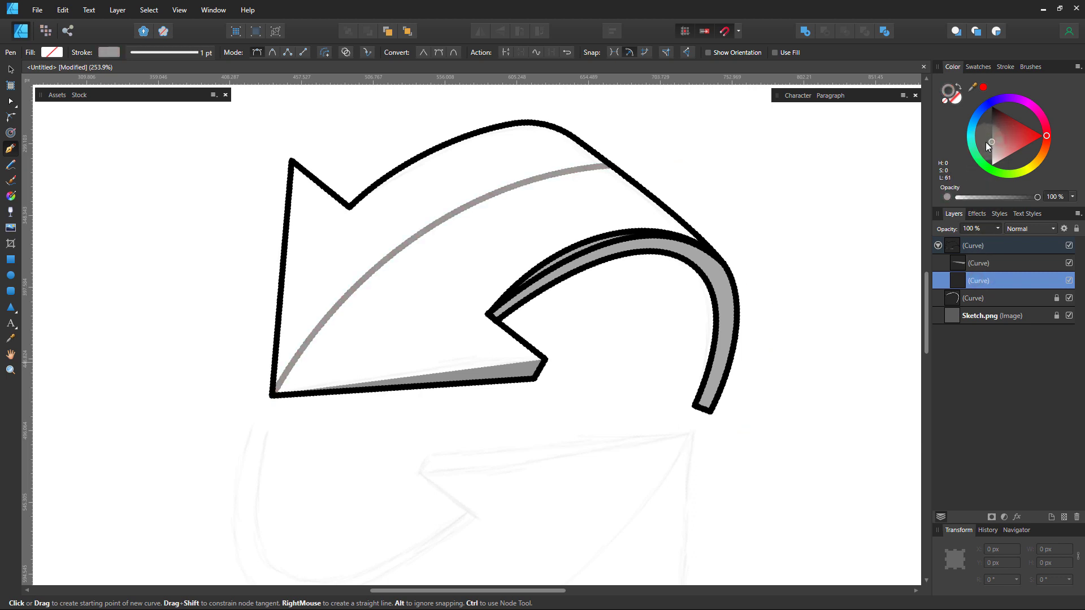
{"action": "key", "text": "ctrl+z"}
{"action": "left_click_drag", "start_coordinate": [993, 146], "coordinate": [990, 158]}
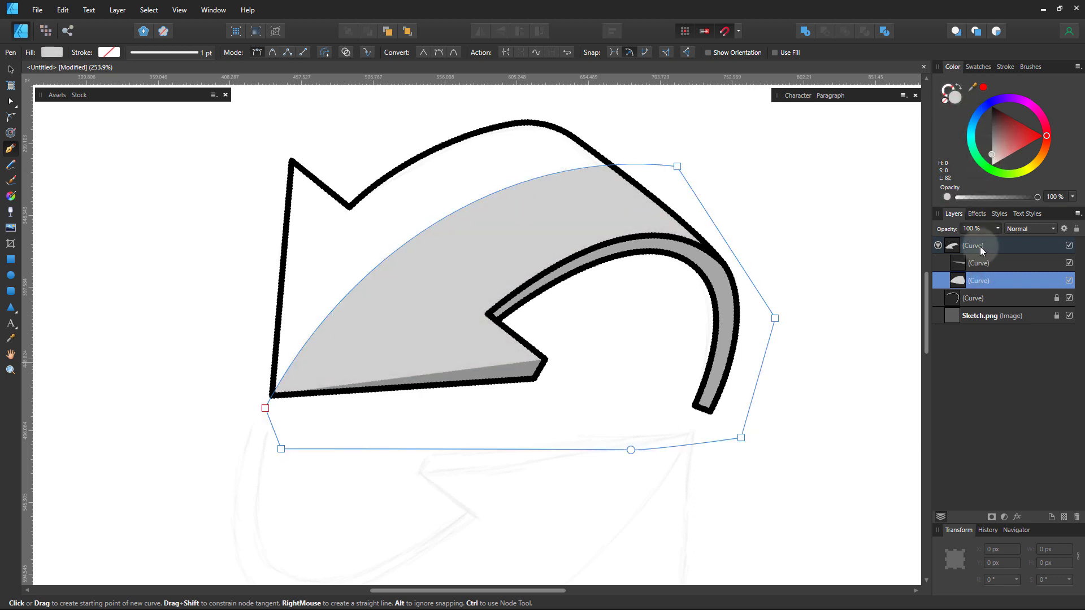
Remove the stroke from the parent arrow curve and fill it with dark grey at lightness 29.
{"action": "left_click", "coordinate": [981, 245]}
{"action": "left_click", "coordinate": [946, 103]}
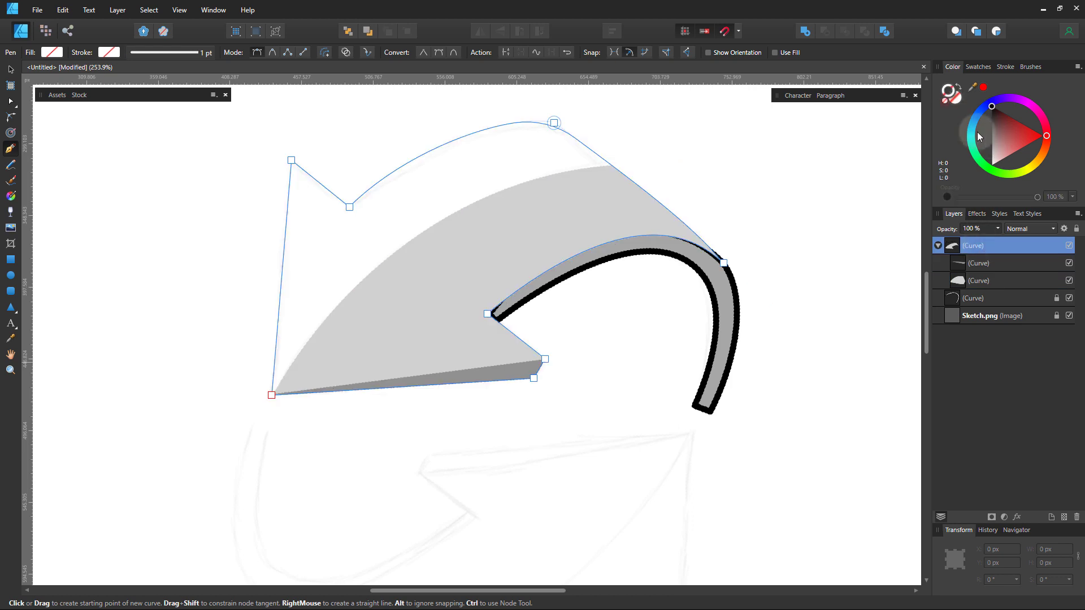
{"action": "left_click", "coordinate": [991, 125]}
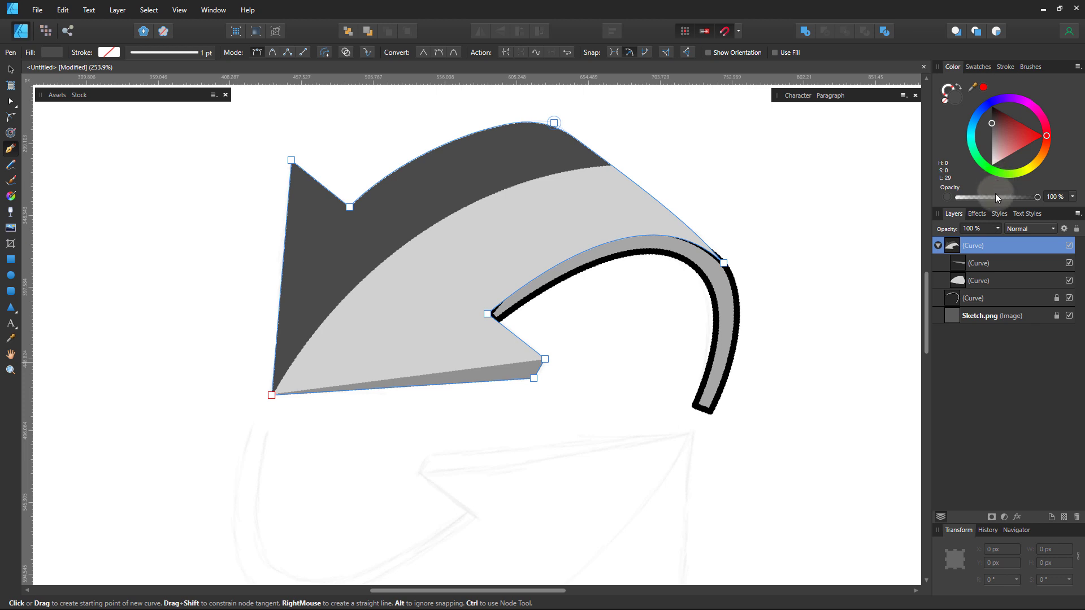
Remove the black stroke from the grey tail curve and deselect it.
{"action": "left_click", "coordinate": [978, 304]}
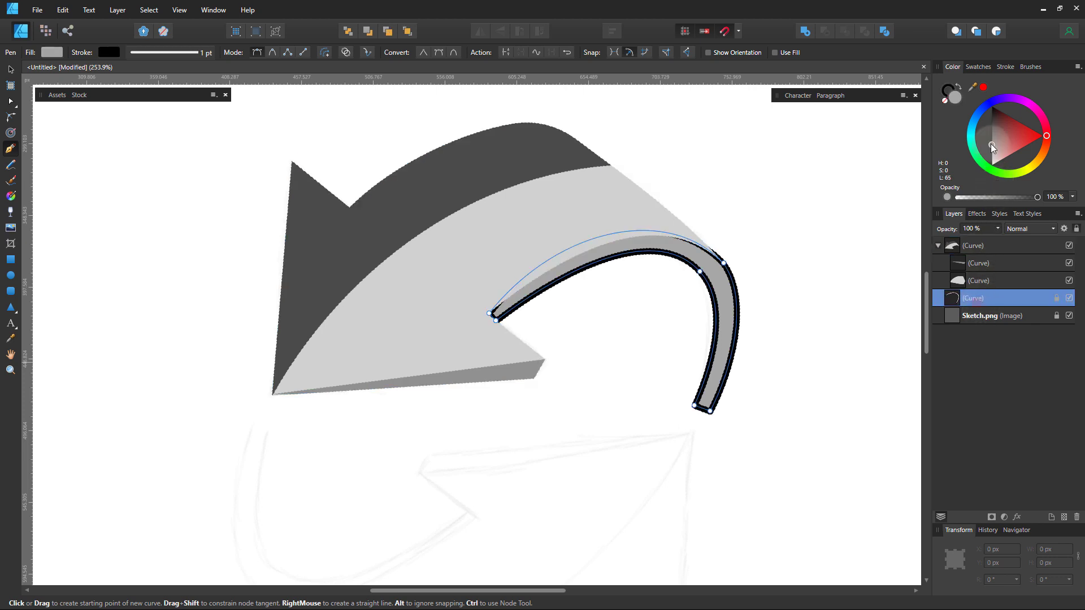
{"action": "left_click", "coordinate": [946, 101]}
{"action": "left_click", "coordinate": [867, 219]}
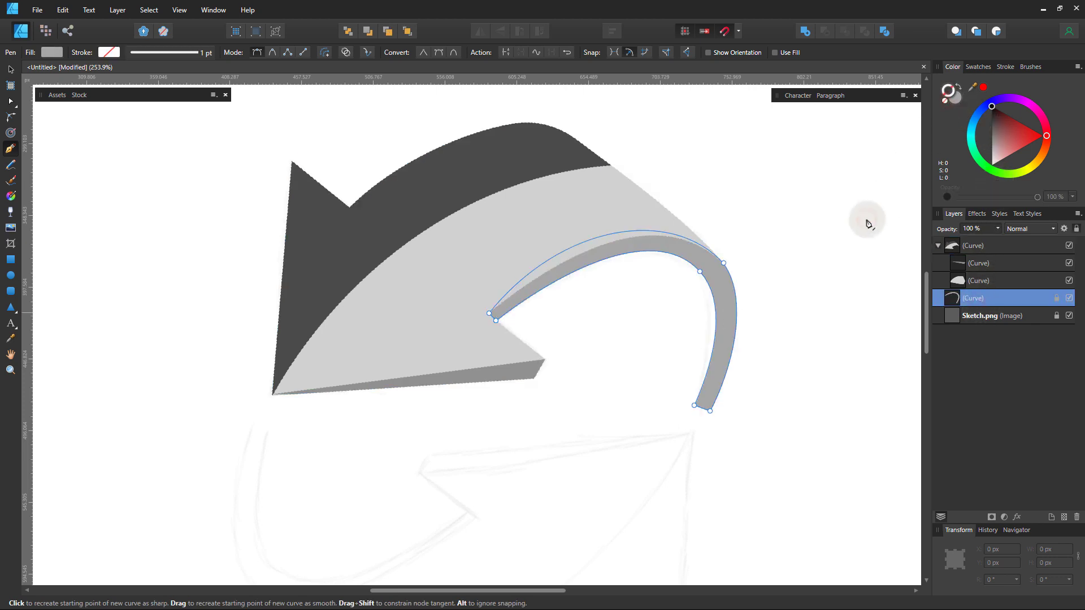
{"action": "left_click", "coordinate": [808, 238], "text": "ctrl"}
Unlock the tail curve and move its outer end node at the arrow's inner notch to X 555 px, Y 472 px to close the gap.
{"action": "scroll", "coordinate": [513, 299], "scroll_direction": "up", "scroll_amount": 6}
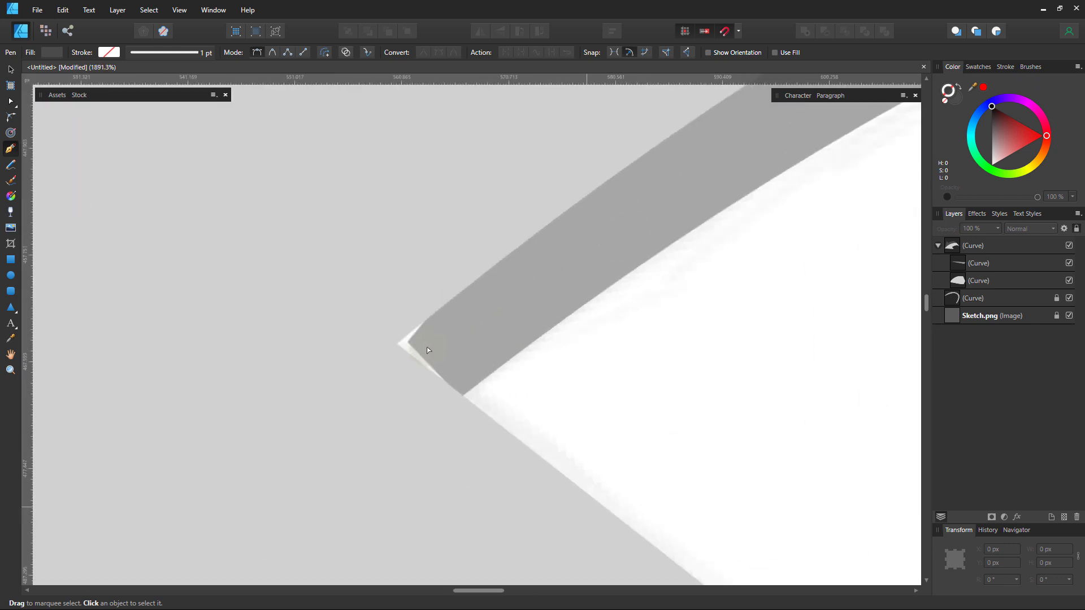
{"action": "left_click", "coordinate": [973, 298]}
{"action": "left_click", "coordinate": [1056, 298]}
{"action": "key", "text": "a"}
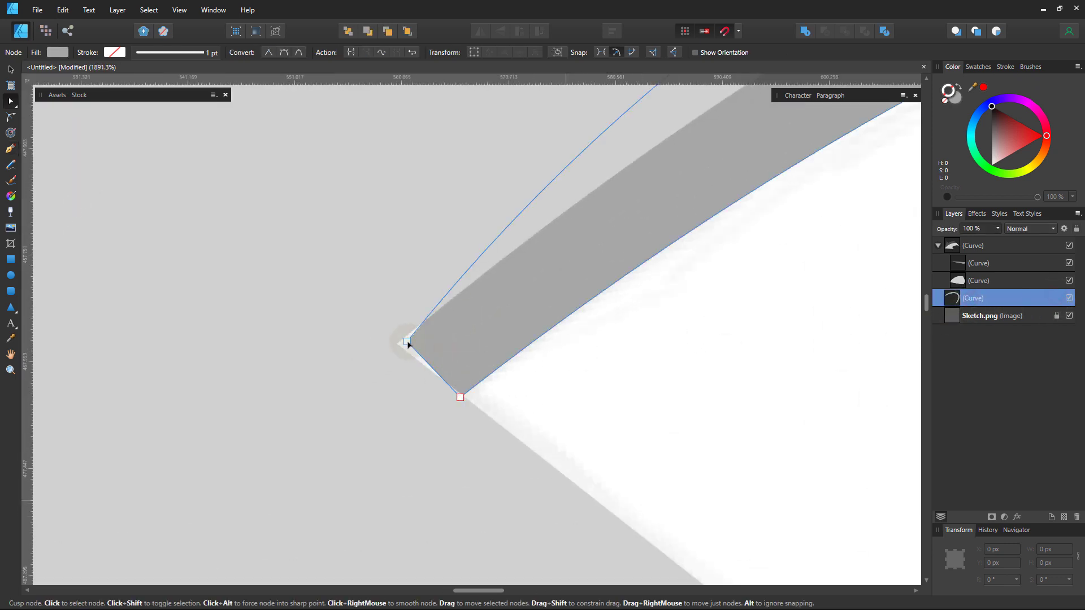
{"action": "left_click_drag", "start_coordinate": [407, 342], "coordinate": [386, 346]}
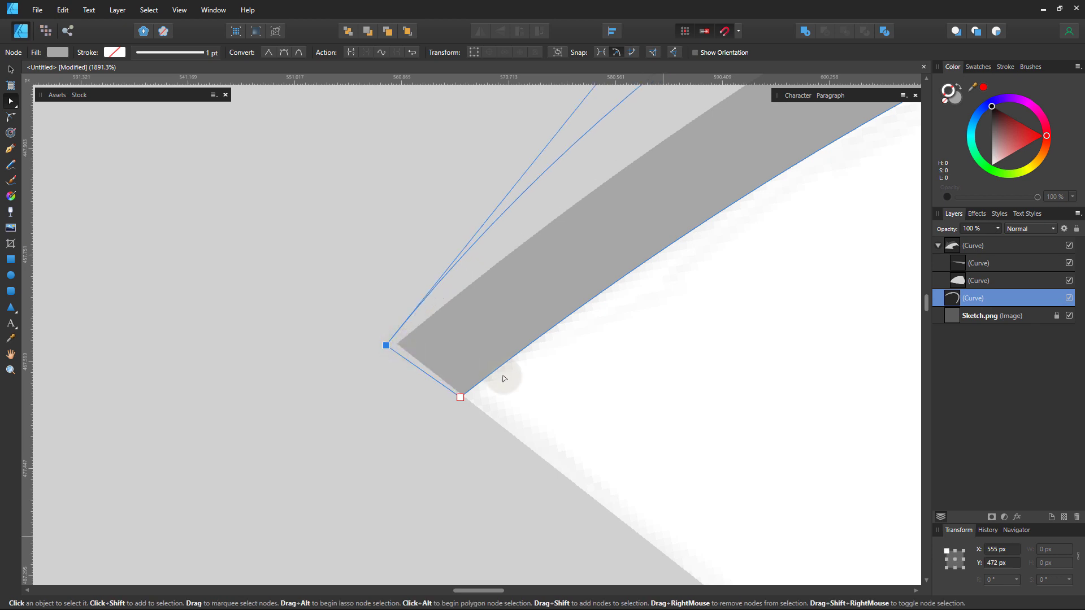
{"action": "scroll", "coordinate": [358, 388], "scroll_direction": "down", "scroll_amount": 5}
{"action": "left_click", "coordinate": [869, 278]}
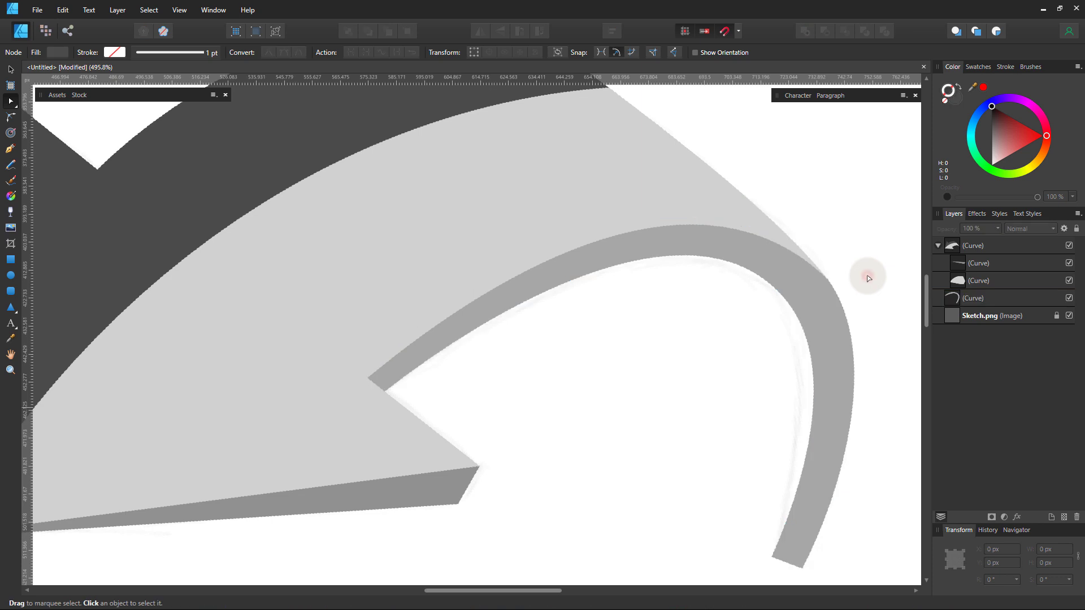
Select the arrow curve and hide the light grey shape nested inside it.
{"action": "scroll", "coordinate": [861, 284], "scroll_direction": "down", "scroll_amount": 5}
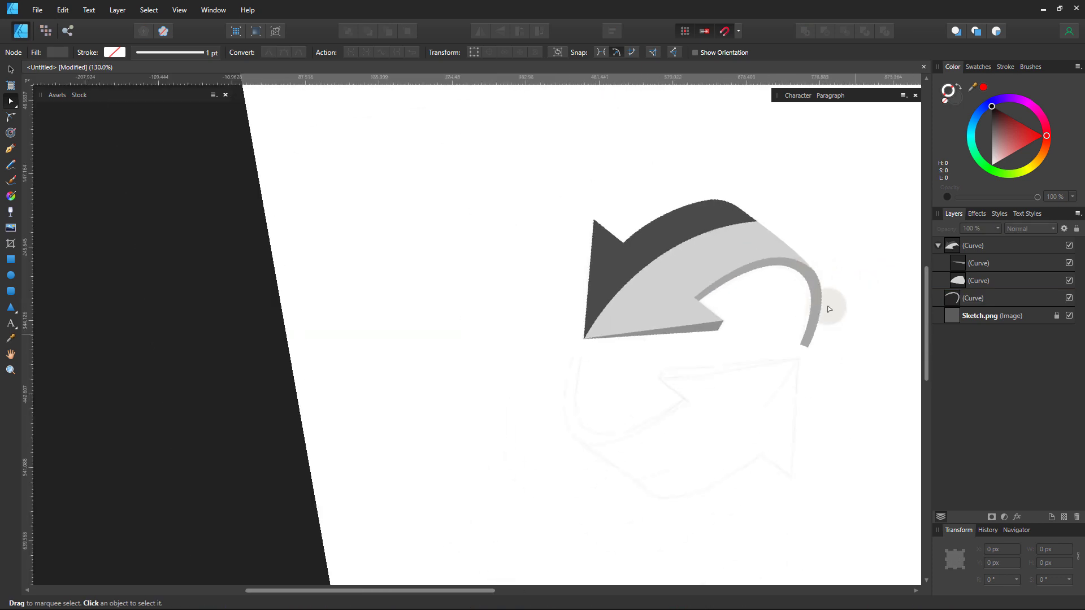
{"action": "scroll", "coordinate": [633, 323], "scroll_direction": "up", "scroll_amount": 2}
{"action": "scroll", "coordinate": [337, 287], "scroll_direction": "up", "scroll_amount": 2}
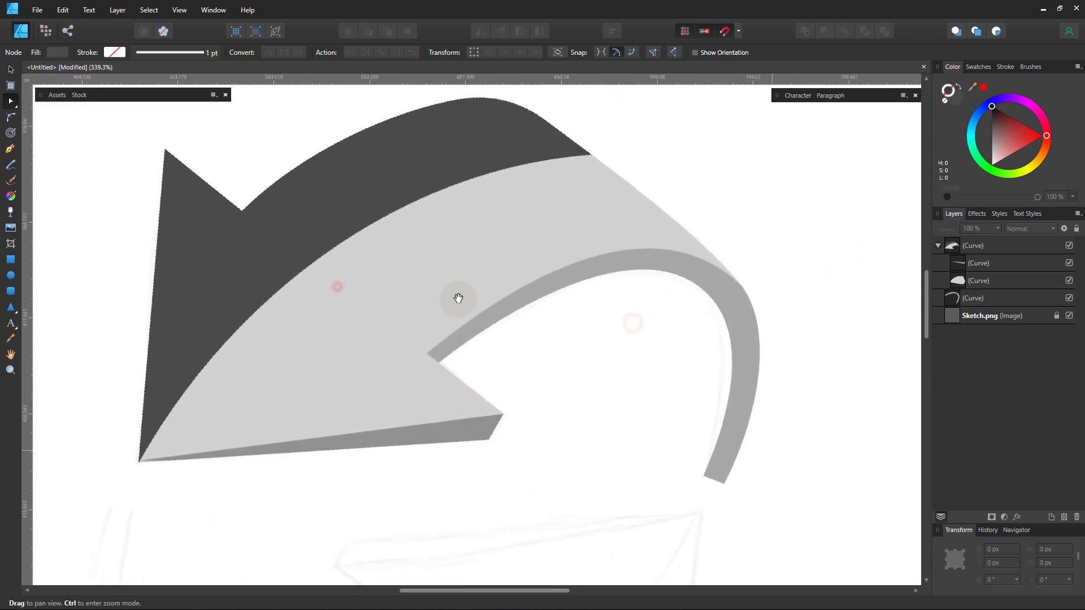
{"action": "left_click_drag", "start_coordinate": [458, 298], "coordinate": [475, 300]}
{"action": "scroll", "coordinate": [567, 353], "scroll_direction": "down", "scroll_amount": 1}
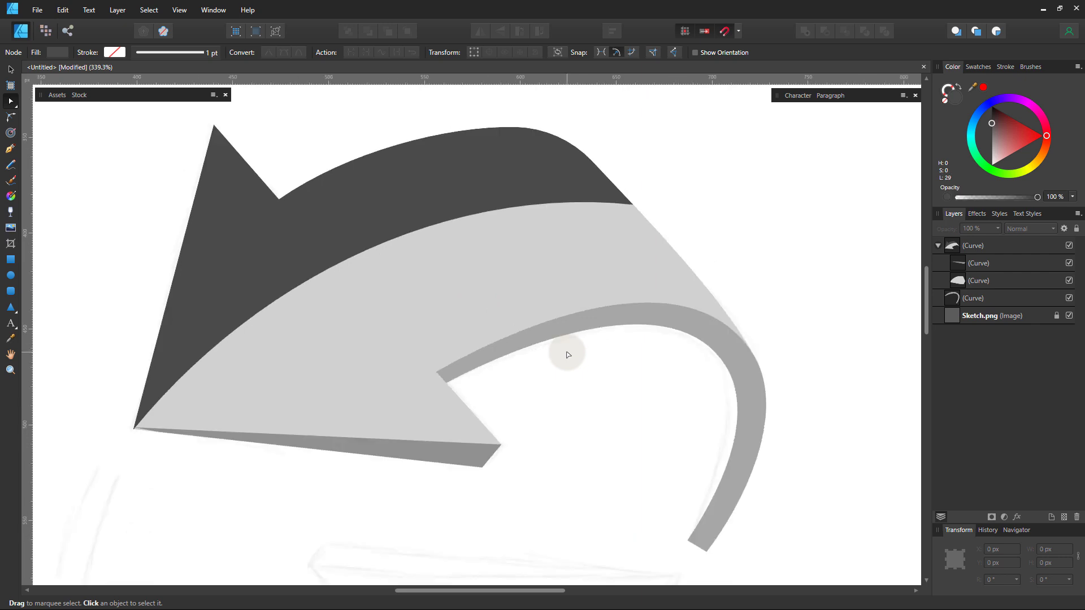
{"action": "key", "text": "v"}
{"action": "left_click", "coordinate": [405, 199]}
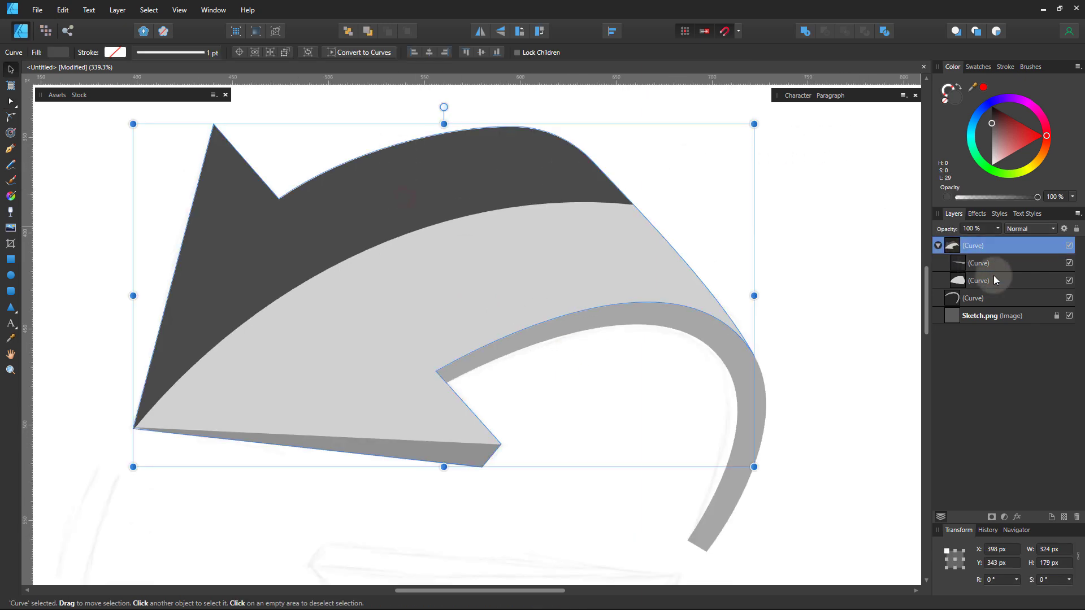
{"action": "left_click", "coordinate": [1069, 281]}
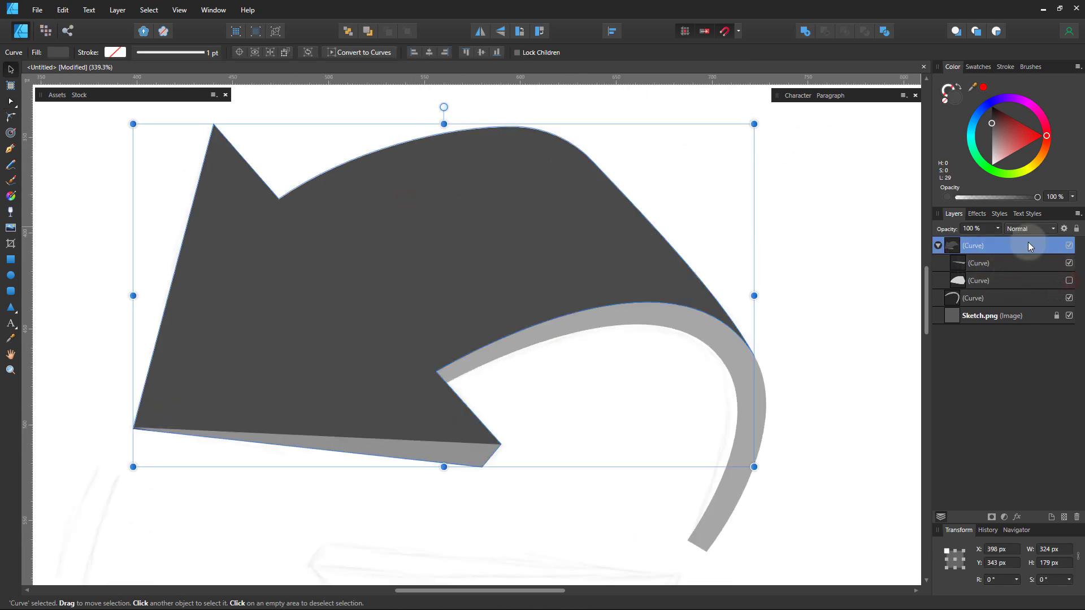
Fill the arrow curve with a red-to-yellow swatch from the Fancy Gradient palette and activate the Fill tool.
{"action": "left_click", "coordinate": [983, 68]}
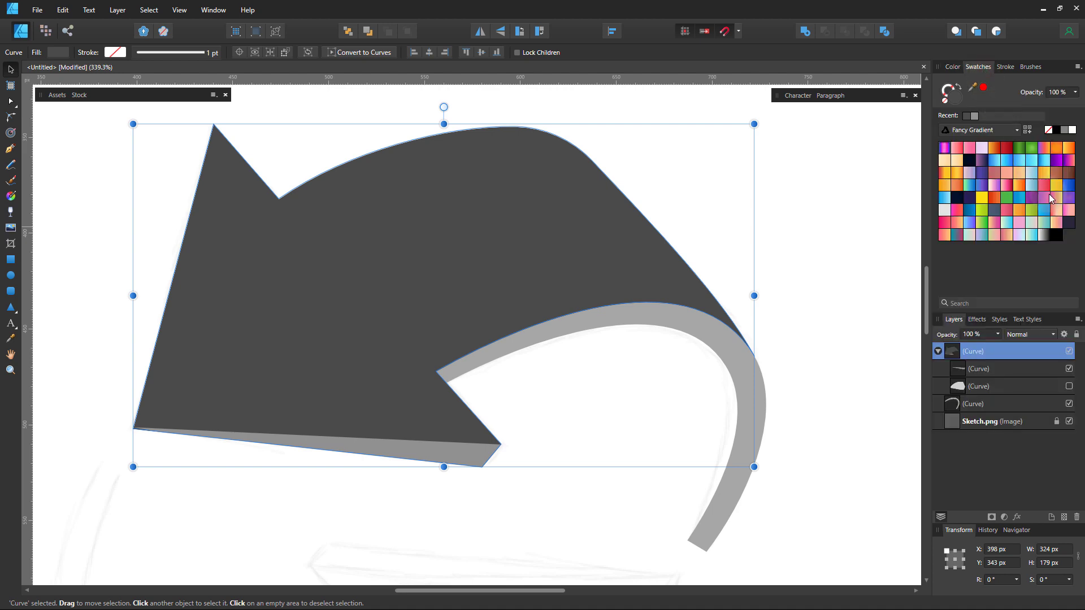
{"action": "left_click", "coordinate": [945, 174]}
{"action": "key", "text": "g"}
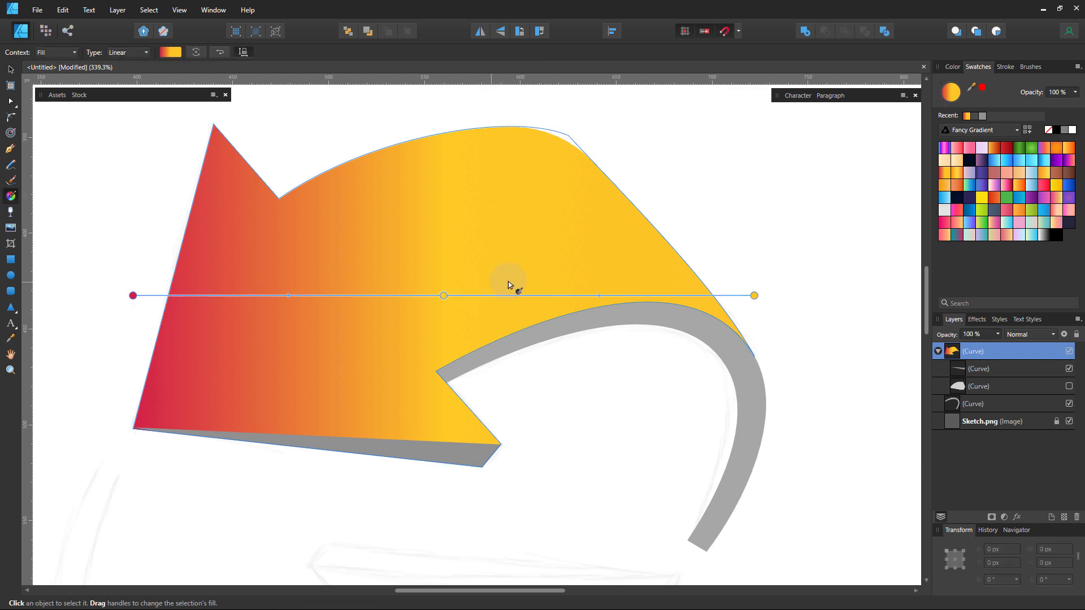
Run the gradient diagonally from red beyond the slanted edge to yellow past the arrowhead tip, with the middle stop at 59%.
{"action": "left_click_drag", "start_coordinate": [677, 262], "coordinate": [143, 463]}
{"action": "left_click_drag", "start_coordinate": [95, 501], "coordinate": [670, 137]}
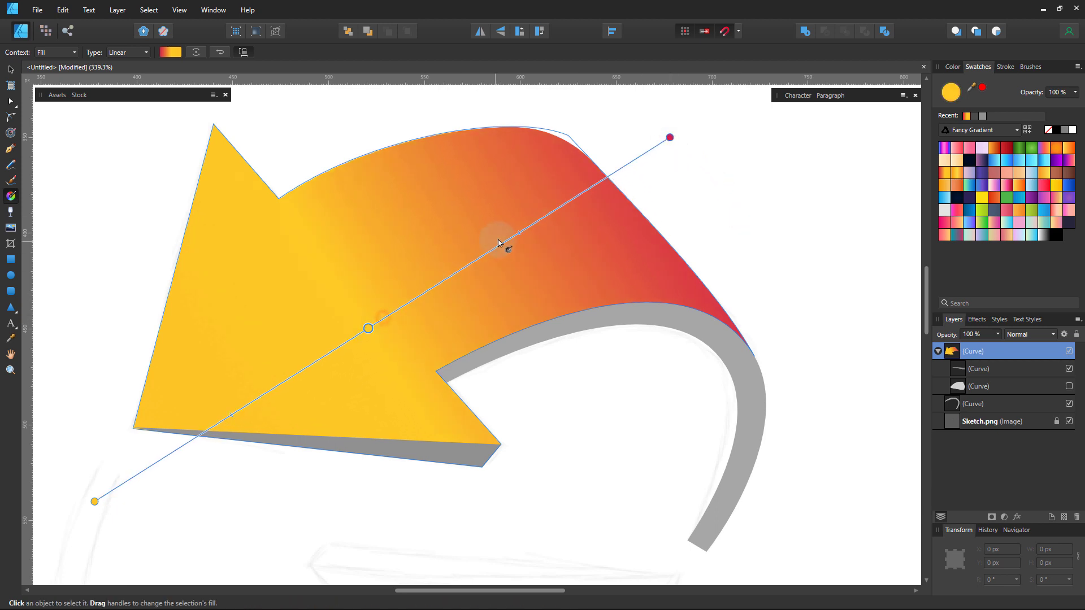
{"action": "left_click_drag", "start_coordinate": [519, 233], "coordinate": [544, 221]}
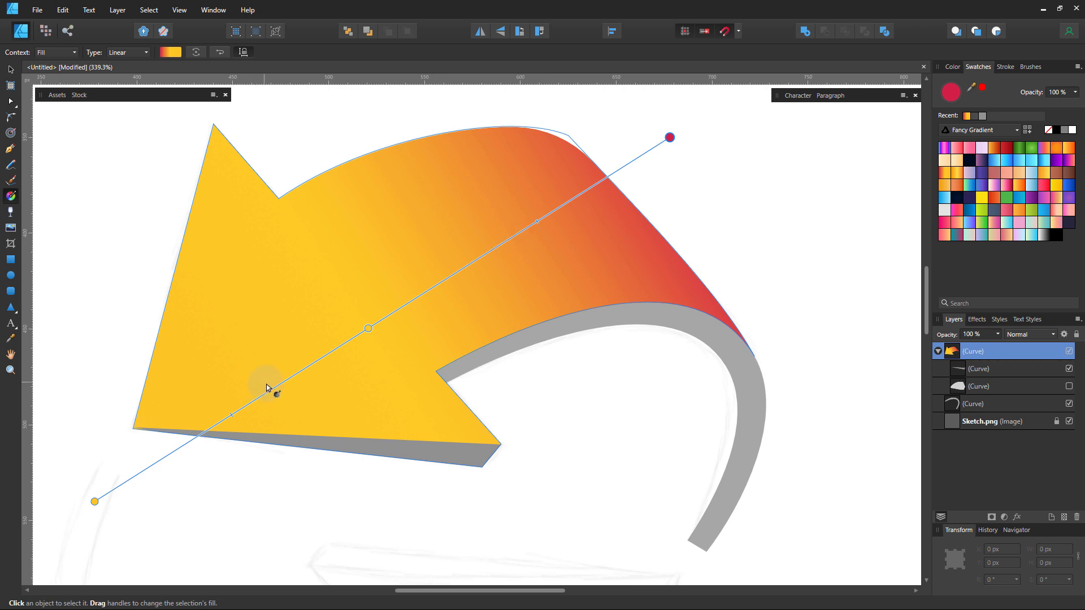
{"action": "left_click_drag", "start_coordinate": [364, 329], "coordinate": [322, 358]}
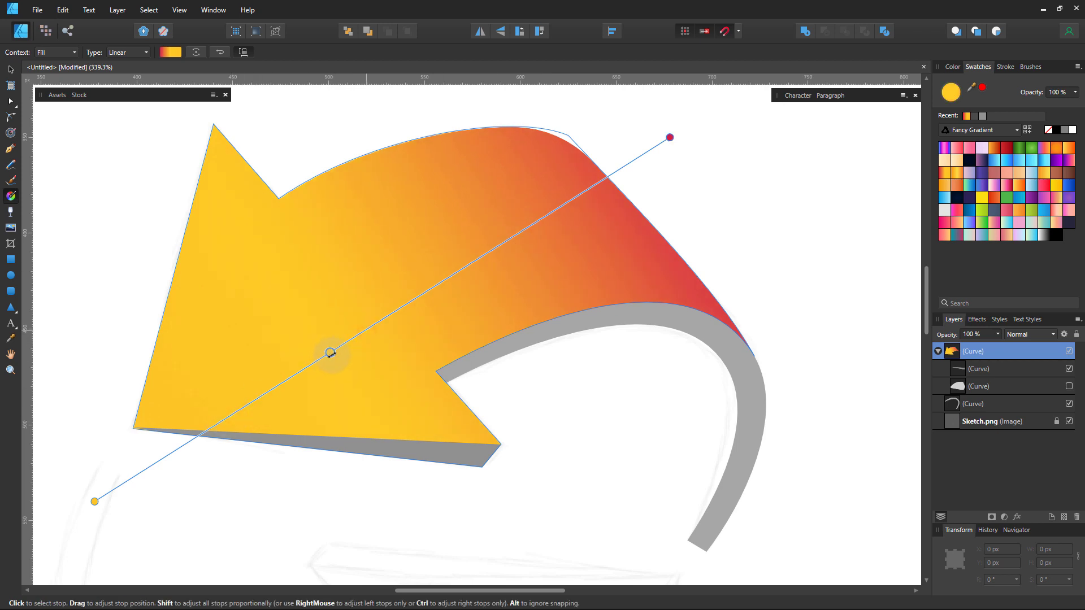
Recolour the gradient's crimson end stop to a bright red with H 1, S 93, L 53.
{"action": "left_click", "coordinate": [670, 137]}
{"action": "left_click", "coordinate": [170, 52]}
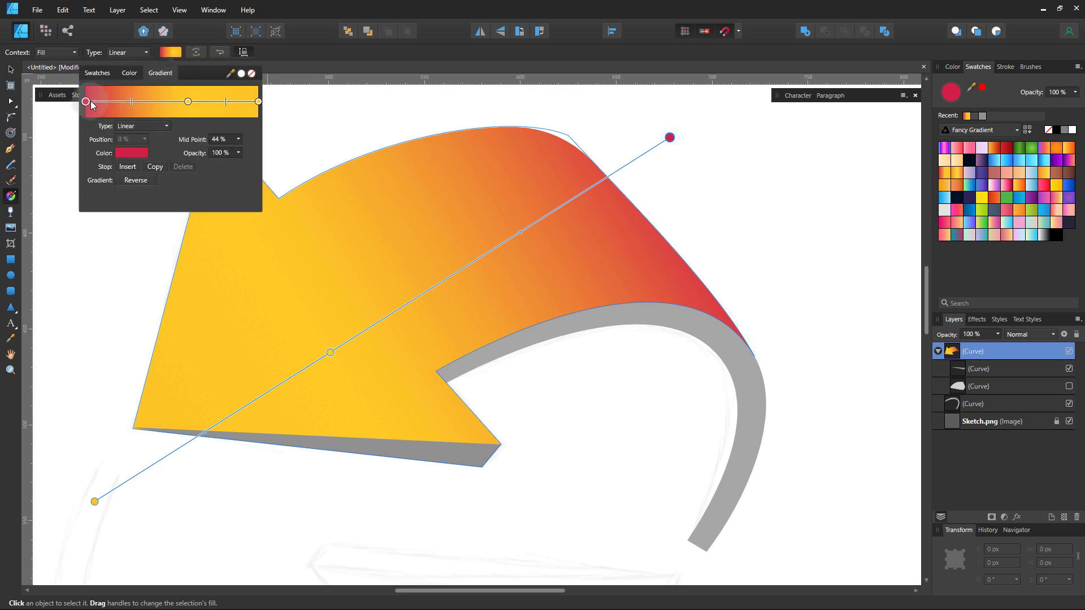
{"action": "left_click", "coordinate": [86, 102]}
{"action": "left_click", "coordinate": [125, 154]}
{"action": "left_click", "coordinate": [171, 219]}
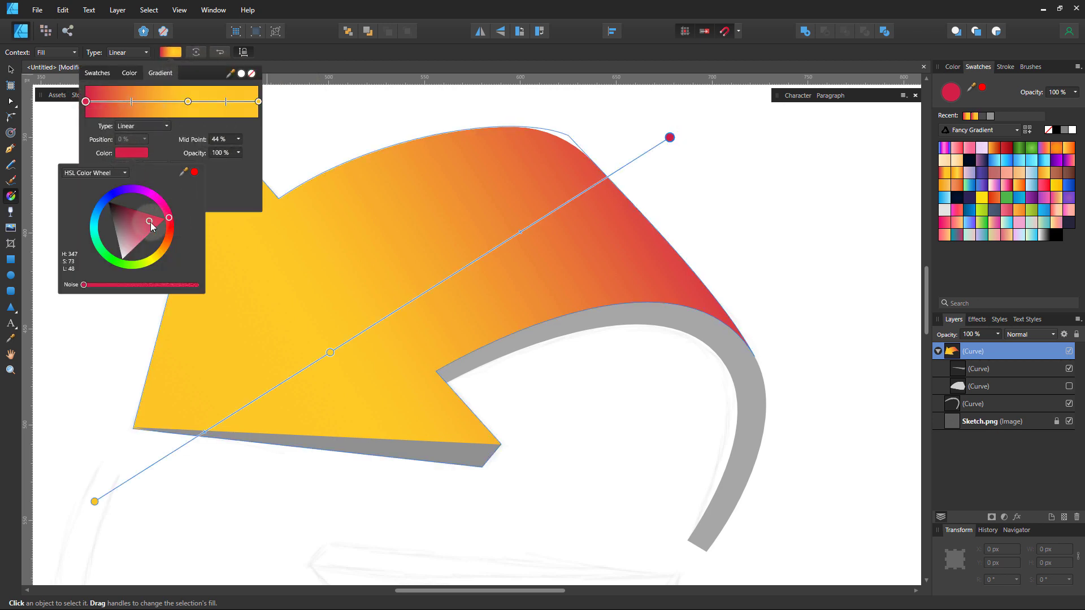
{"action": "left_click_drag", "start_coordinate": [150, 222], "coordinate": [175, 227]}
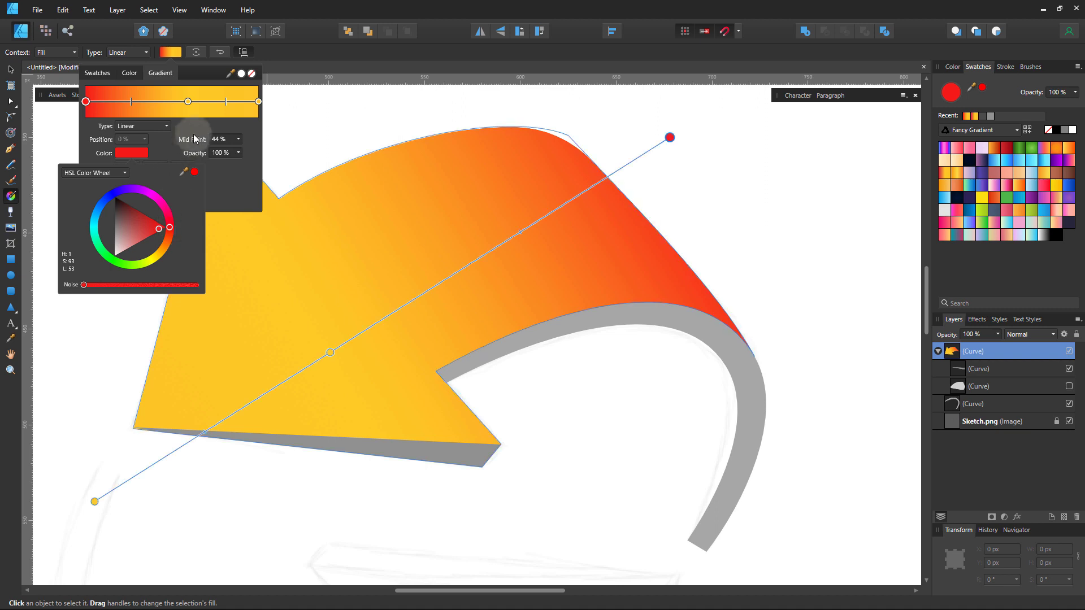
Recolour the gradient's middle stop to a vivid yellow with H 48, S 100, L 51.
{"action": "left_click", "coordinate": [189, 102]}
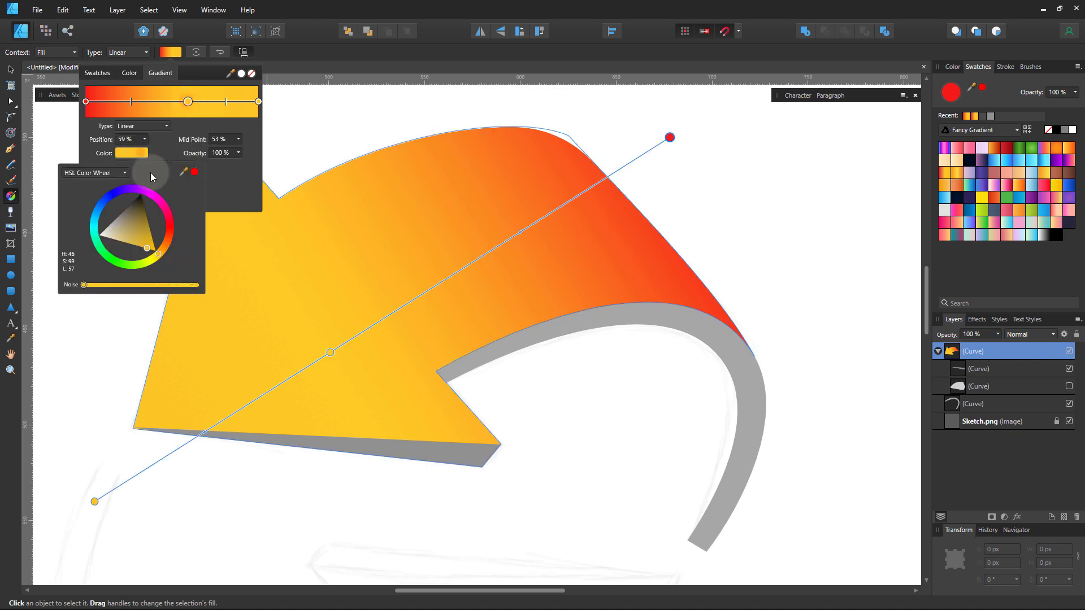
{"action": "left_click_drag", "start_coordinate": [150, 247], "coordinate": [160, 256]}
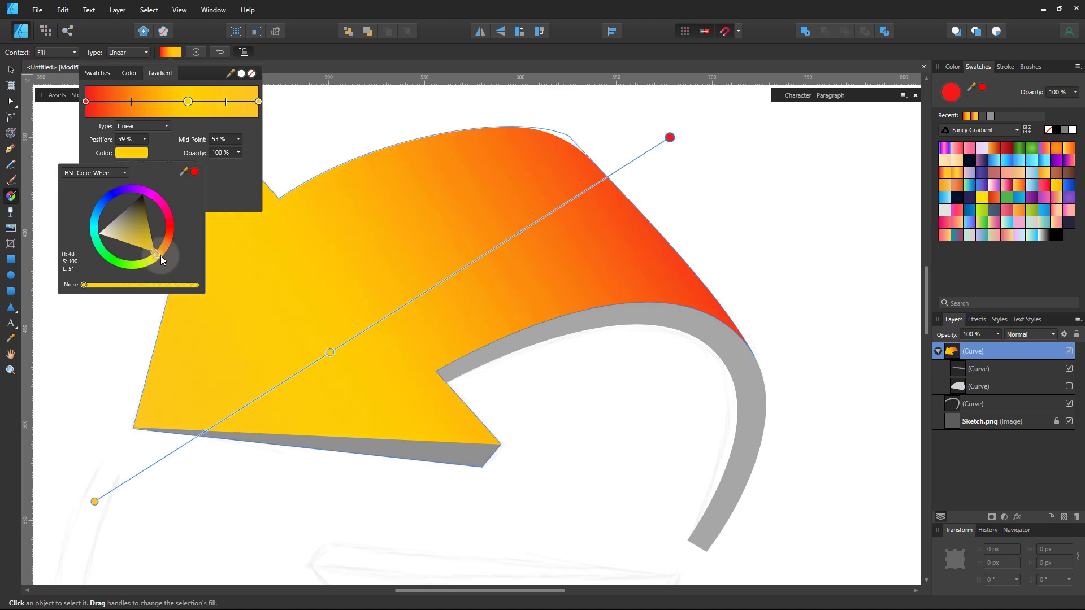
Recolour the arrow gradient's red end stop to H 4, S 100, L 47 and deselect the arrow.
{"action": "left_click", "coordinate": [85, 102]}
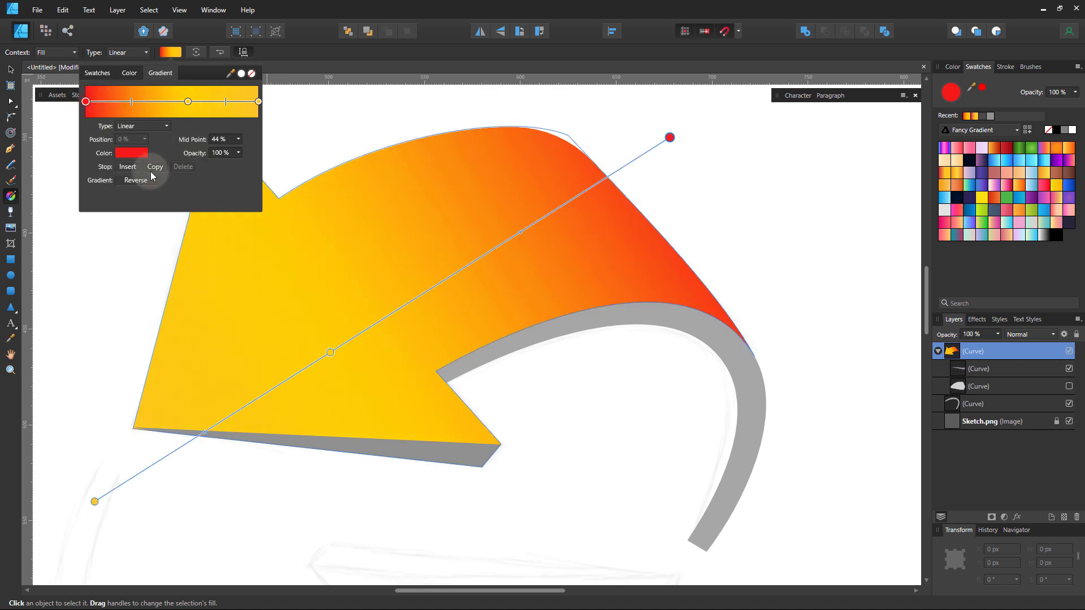
{"action": "left_click", "coordinate": [133, 152]}
{"action": "left_click_drag", "start_coordinate": [160, 227], "coordinate": [170, 230]}
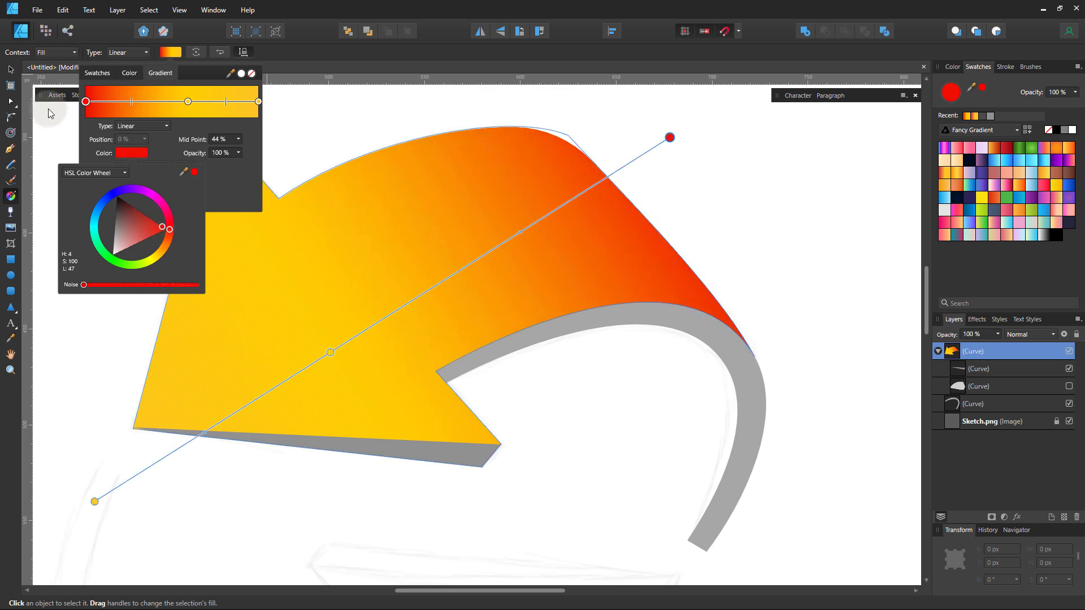
{"action": "left_click", "coordinate": [10, 70]}
{"action": "left_click", "coordinate": [101, 190]}
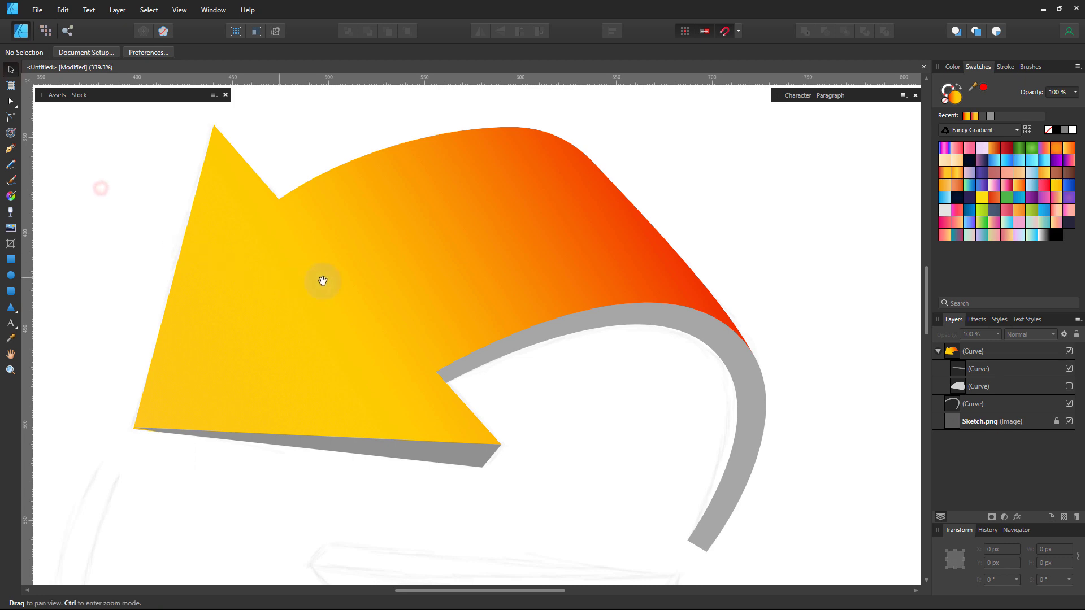
Fill the grey curved band beneath the arrow with the white-to-black swatch from the Gradients palette.
{"action": "left_click_drag", "start_coordinate": [456, 300], "coordinate": [509, 303]}
{"action": "left_click", "coordinate": [609, 324]}
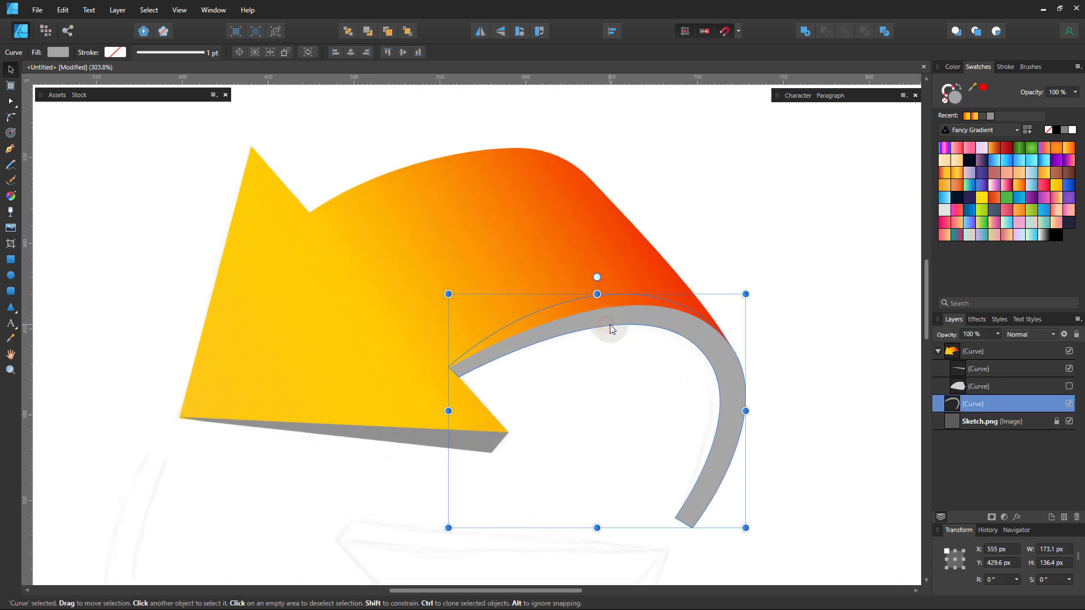
{"action": "left_click", "coordinate": [972, 131]}
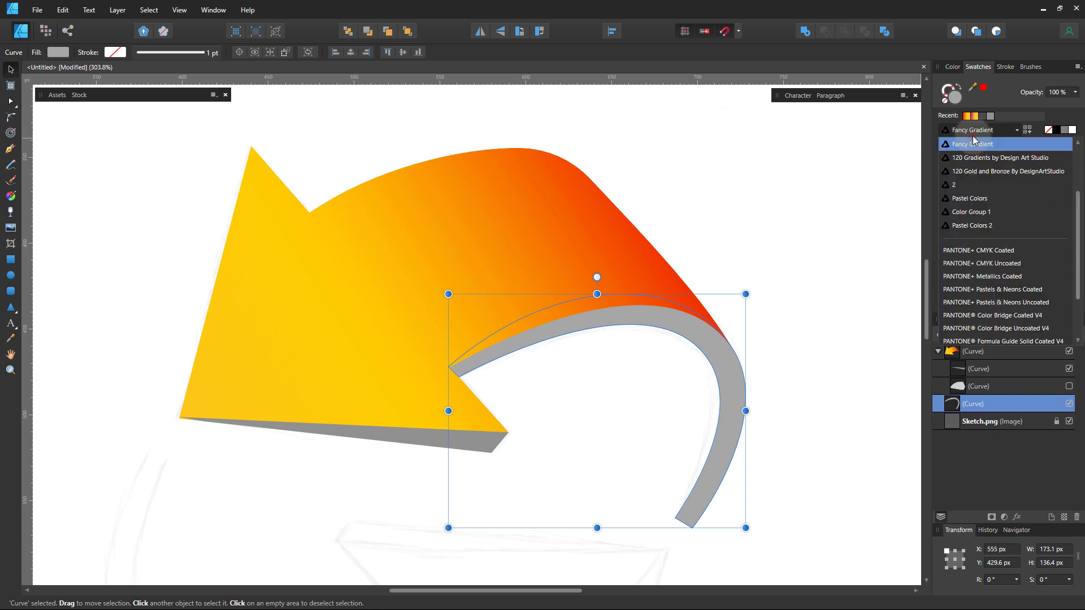
{"action": "scroll", "coordinate": [973, 158], "scroll_direction": "up", "scroll_amount": 2}
{"action": "left_click", "coordinate": [972, 171]}
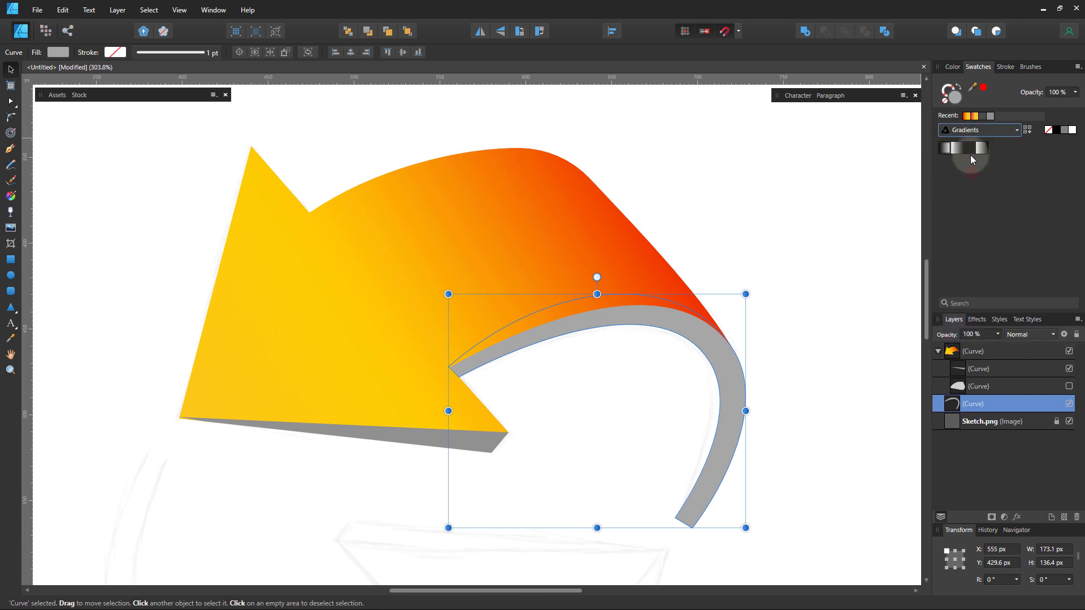
{"action": "left_click", "coordinate": [953, 151]}
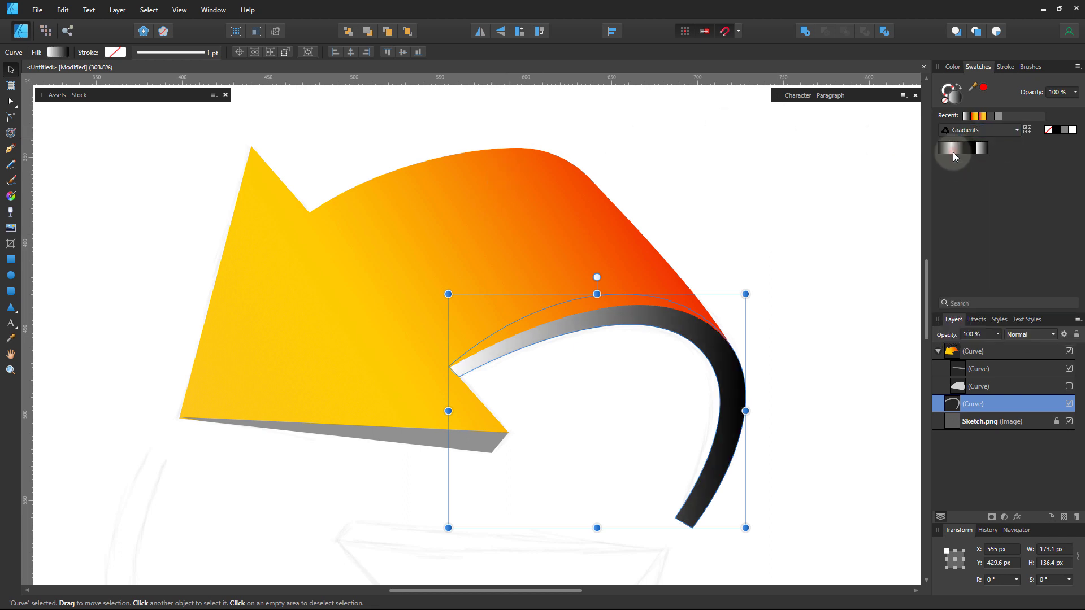
Fill the arrowhead's grey underside with the white-to-black gradient and stretch it well beyond both ends of the strip.
{"action": "left_click_drag", "start_coordinate": [674, 436], "coordinate": [637, 397]}
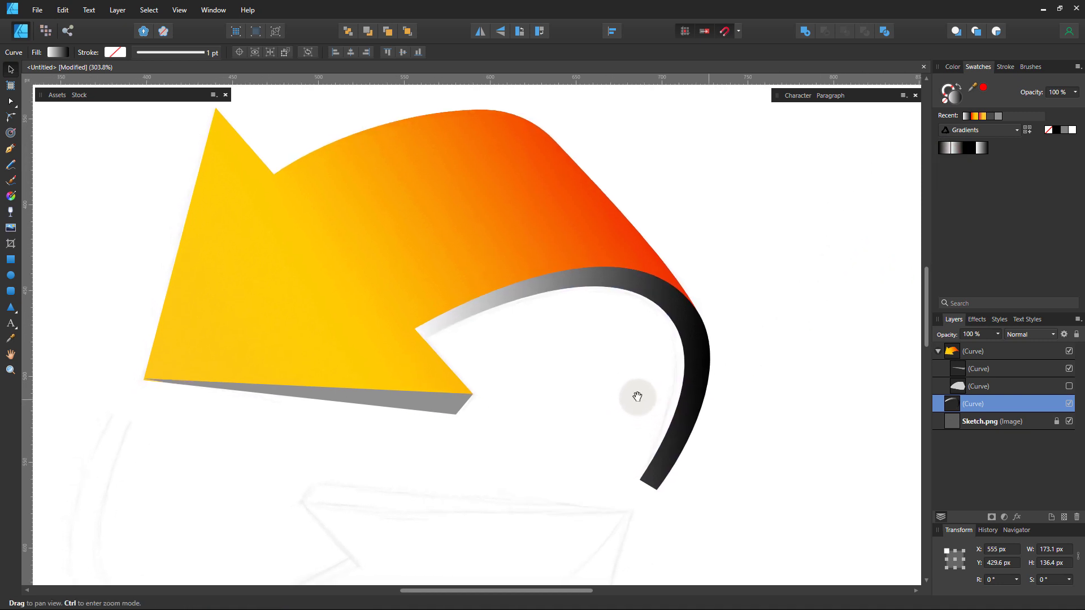
{"action": "left_click", "coordinate": [445, 408]}
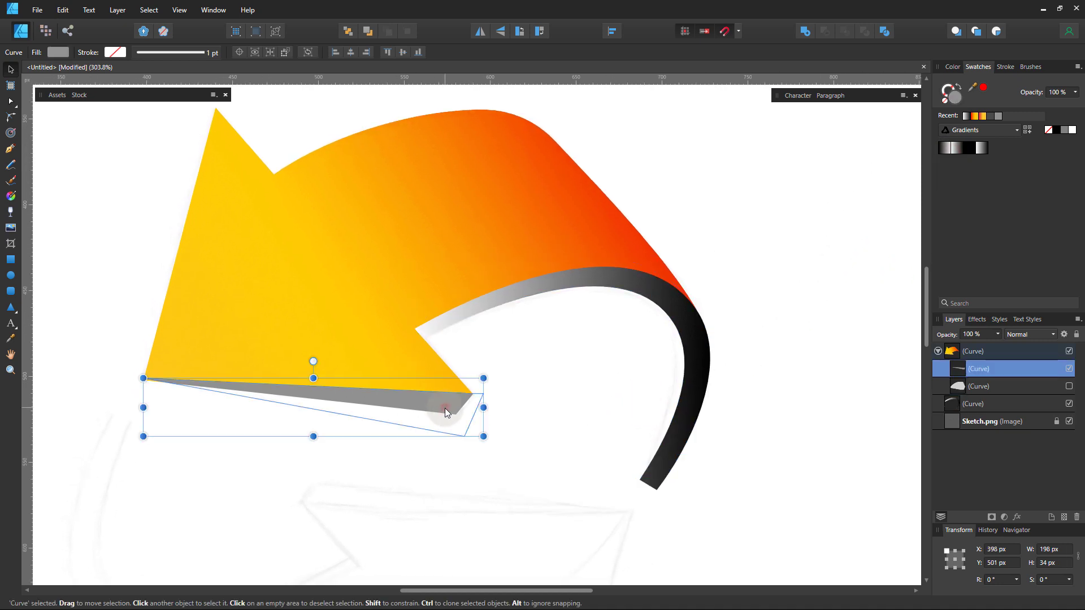
{"action": "left_click", "coordinate": [957, 150]}
{"action": "left_click", "coordinate": [407, 403]}
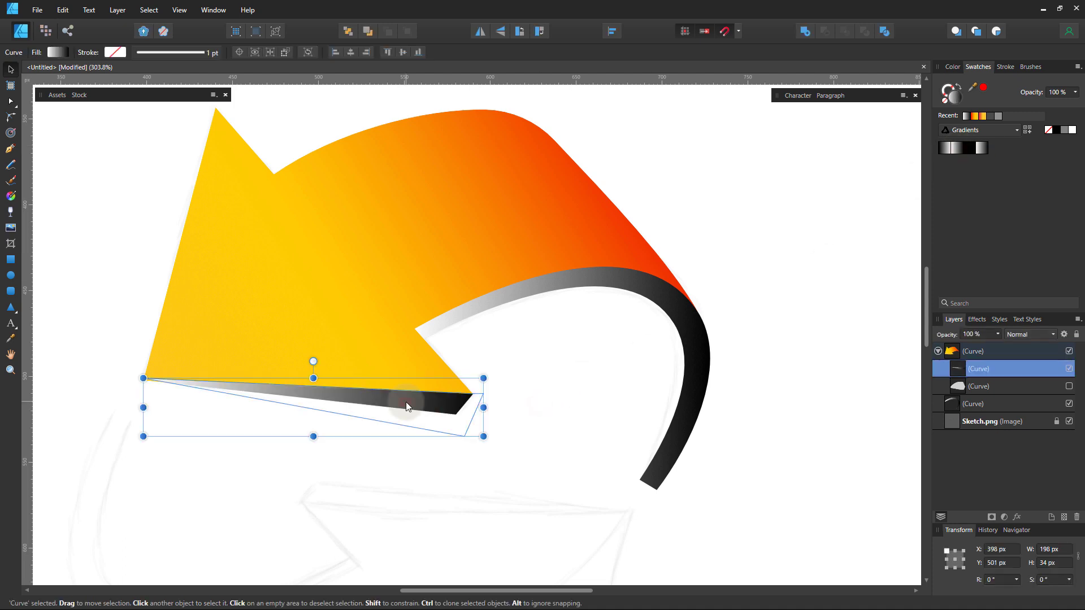
{"action": "key", "text": "g"}
{"action": "left_click_drag", "start_coordinate": [204, 407], "coordinate": [80, 407]}
{"action": "left_click_drag", "start_coordinate": [779, 455], "coordinate": [638, 437]}
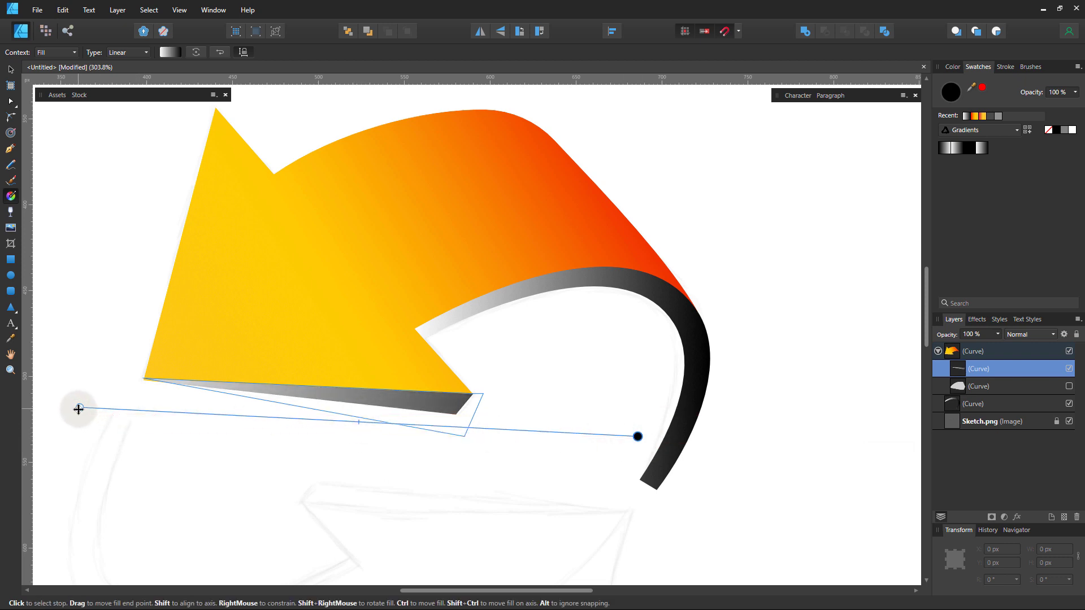
{"action": "left_click_drag", "start_coordinate": [78, 408], "coordinate": [36, 408]}
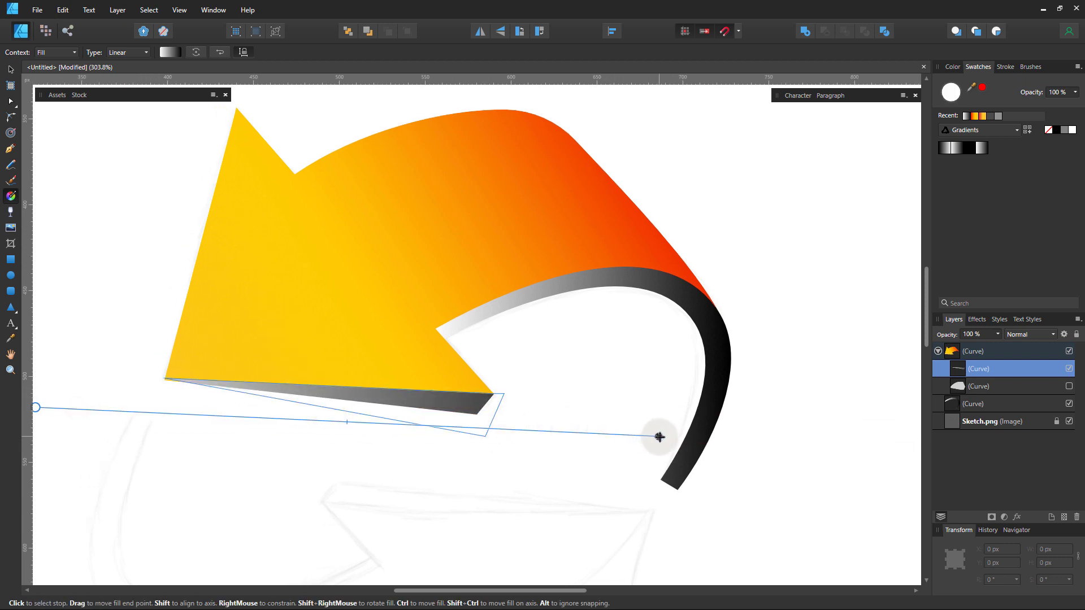
Lighten the black end stop of the underside's gradient to a dark grey with H 0, S 0, L 24.
{"action": "left_click", "coordinate": [659, 437]}
{"action": "left_click", "coordinate": [175, 52]}
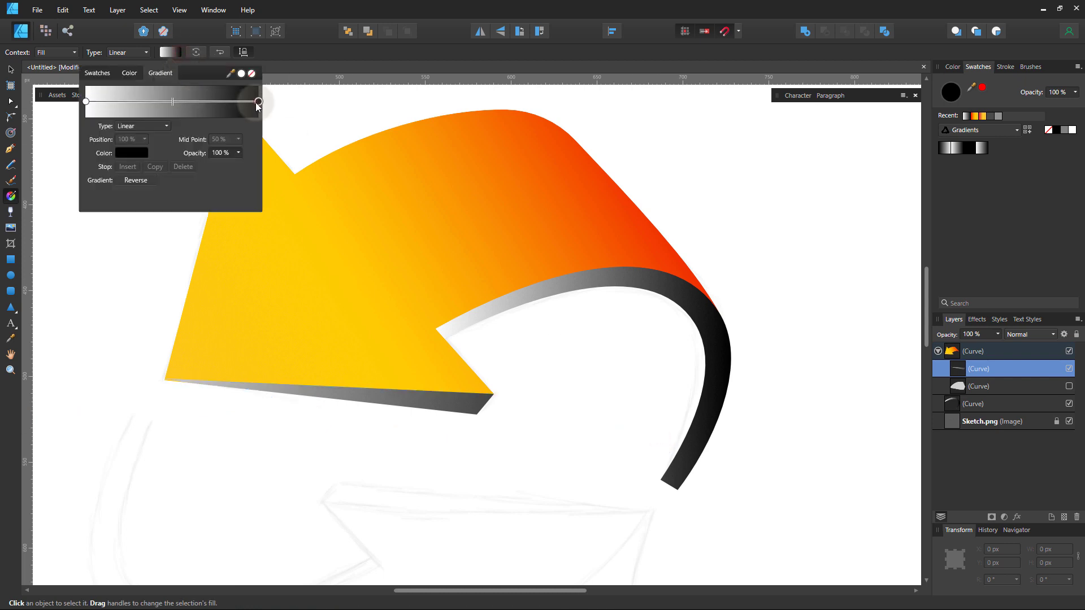
{"action": "left_click", "coordinate": [120, 154]}
{"action": "left_click_drag", "start_coordinate": [126, 202], "coordinate": [105, 212]}
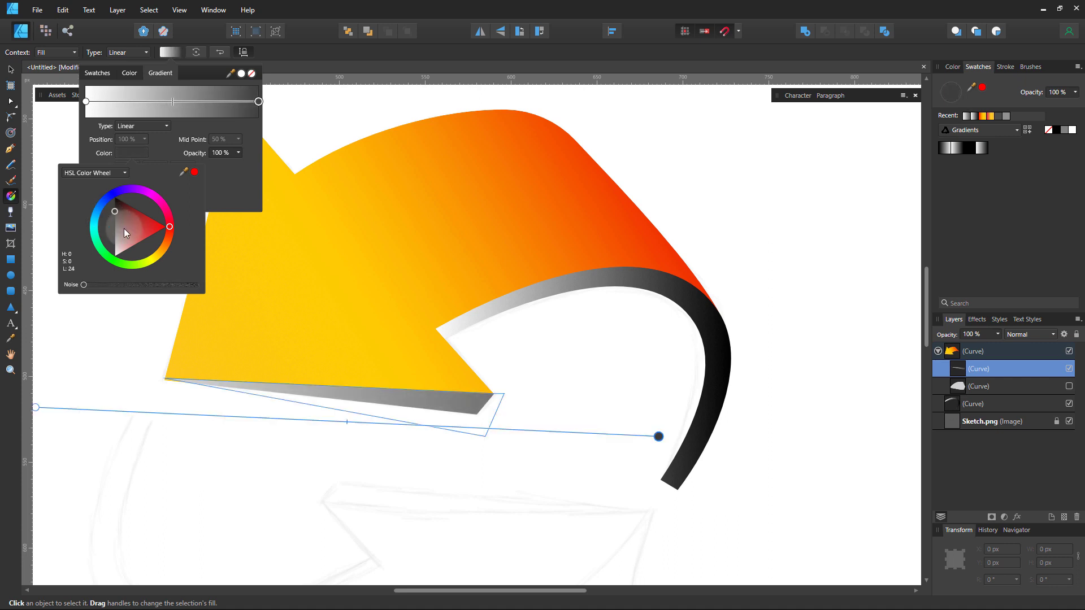
Lighten the black end stop of the curved band's gradient to a mid grey with H 0, S 0, L 38.
{"action": "left_click", "coordinate": [608, 293]}
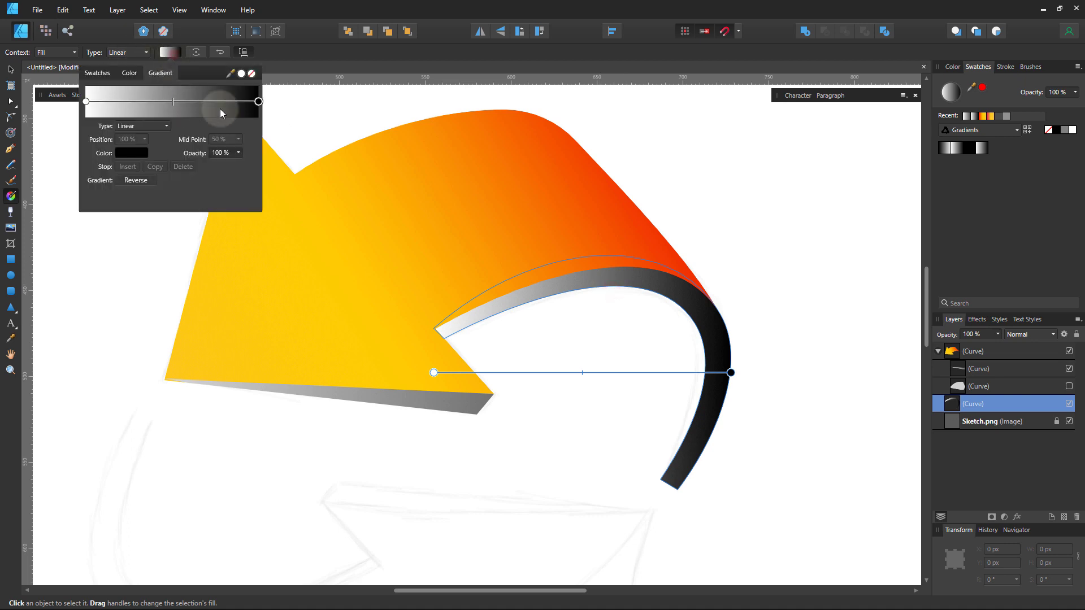
{"action": "left_click", "coordinate": [127, 154]}
{"action": "left_click_drag", "start_coordinate": [141, 216], "coordinate": [101, 225]}
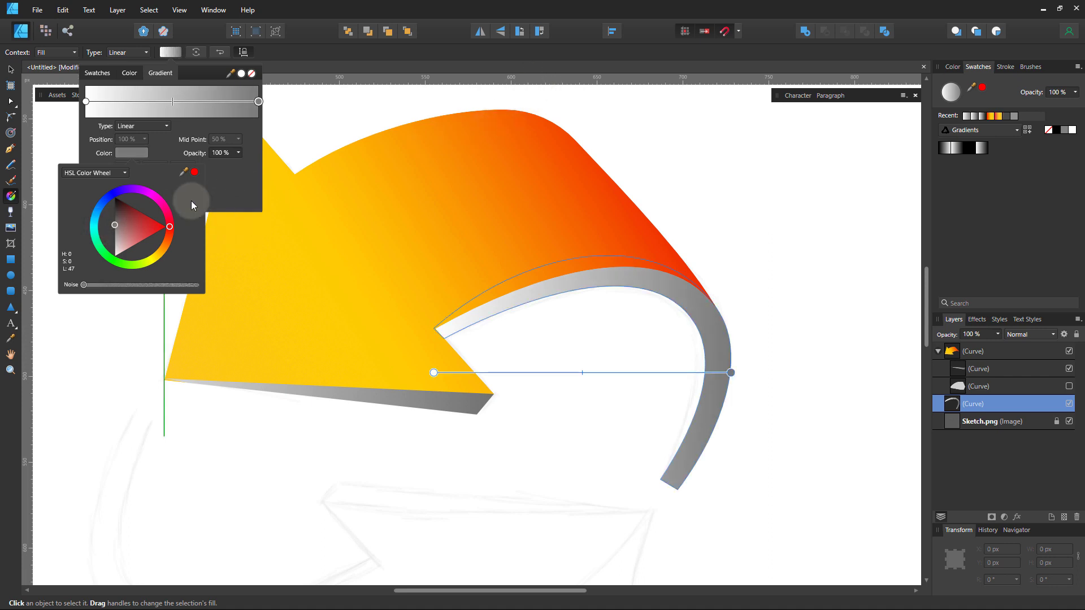
{"action": "left_click_drag", "start_coordinate": [116, 226], "coordinate": [105, 220]}
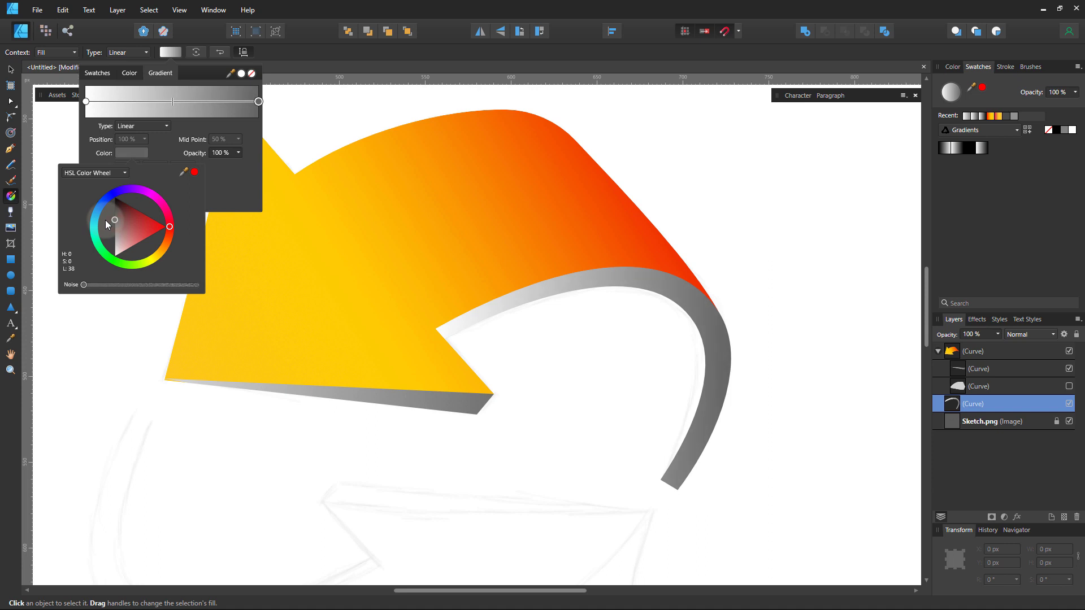
Check the dark end stop's colour in the gradient of the arrowhead's underside.
{"action": "left_click", "coordinate": [387, 401]}
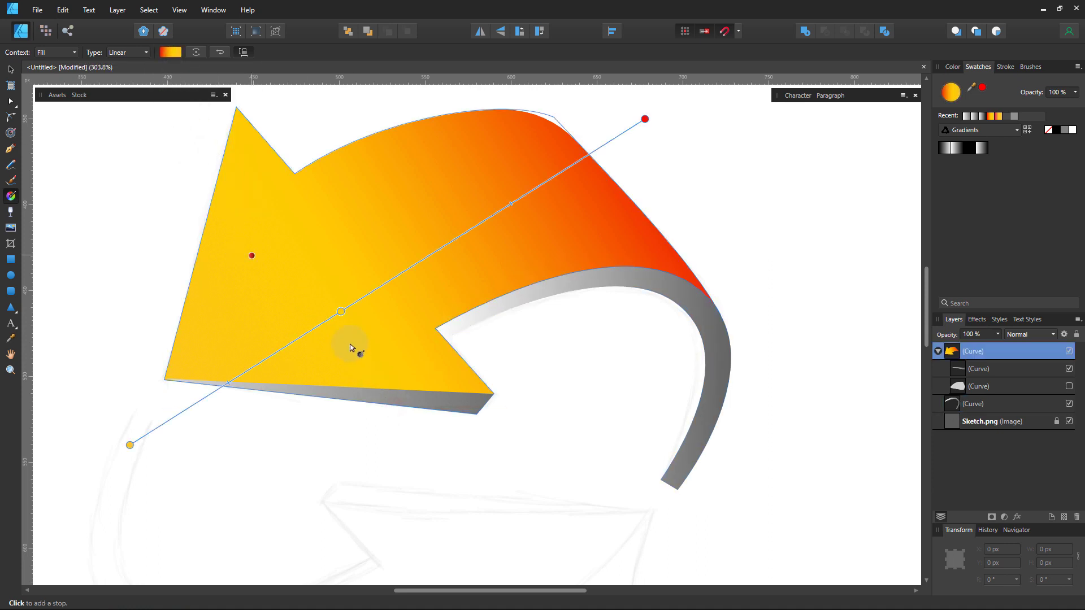
{"action": "left_click", "coordinate": [394, 402]}
{"action": "left_click", "coordinate": [170, 52]}
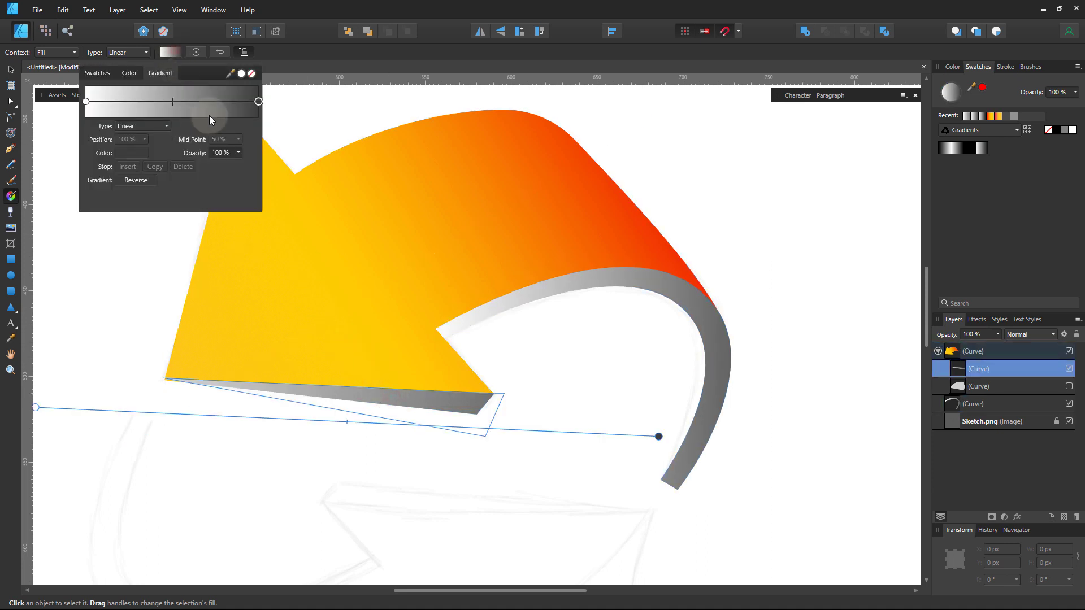
{"action": "left_click", "coordinate": [119, 152]}
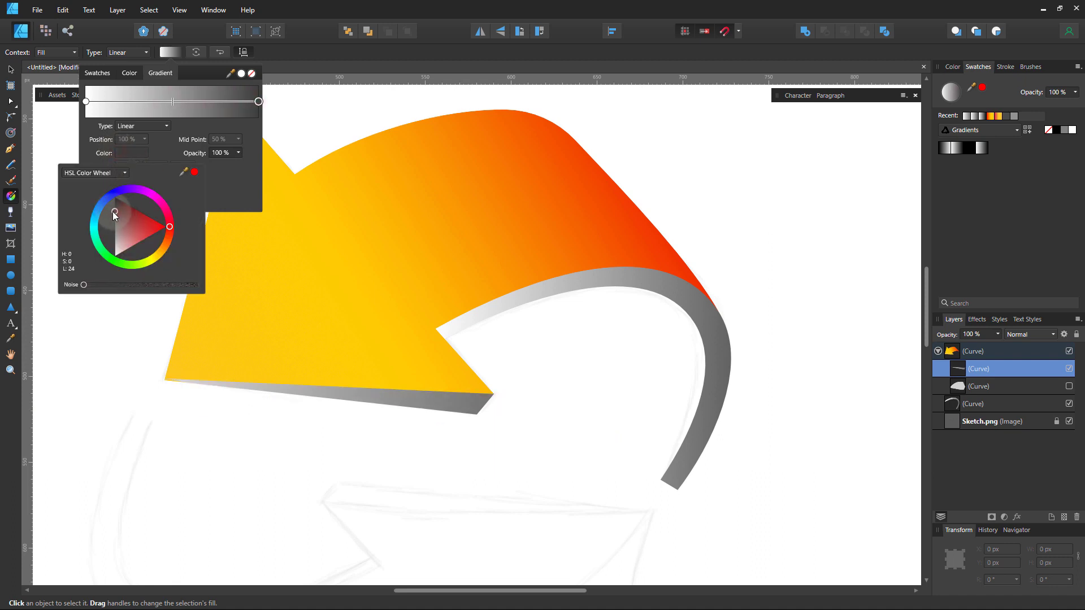
{"action": "left_click", "coordinate": [351, 8]}
{"action": "left_click", "coordinate": [353, 7]}
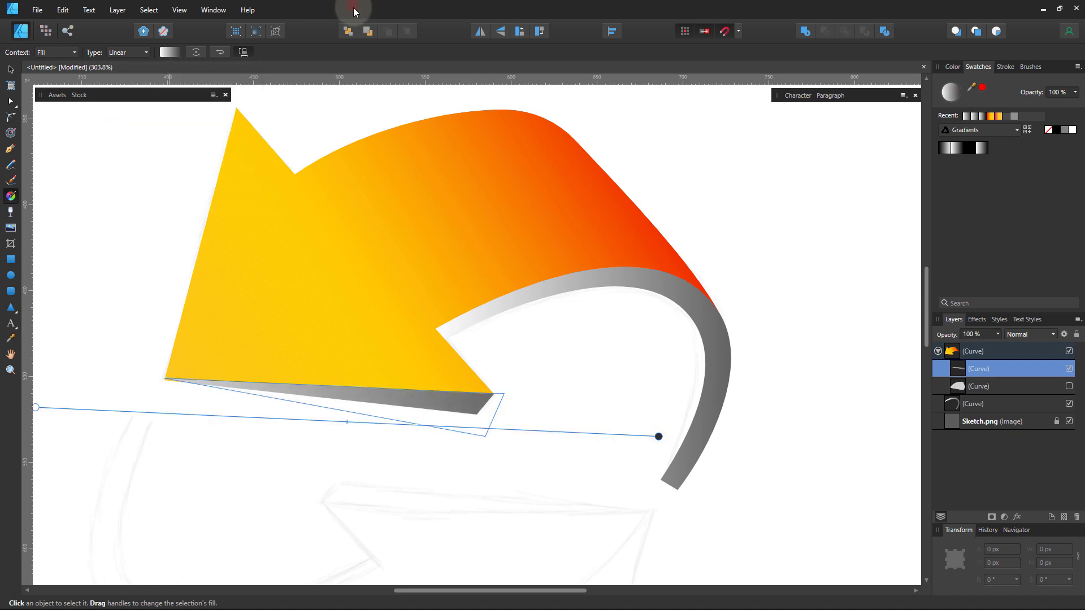
Run the curved band's gradient diagonally from just below the arrowhead's underside to beyond the band's lower end, then deselect it.
{"action": "left_click", "coordinate": [712, 398]}
{"action": "scroll", "coordinate": [444, 262], "scroll_direction": "down", "scroll_amount": 3}
{"action": "left_click", "coordinate": [516, 338]}
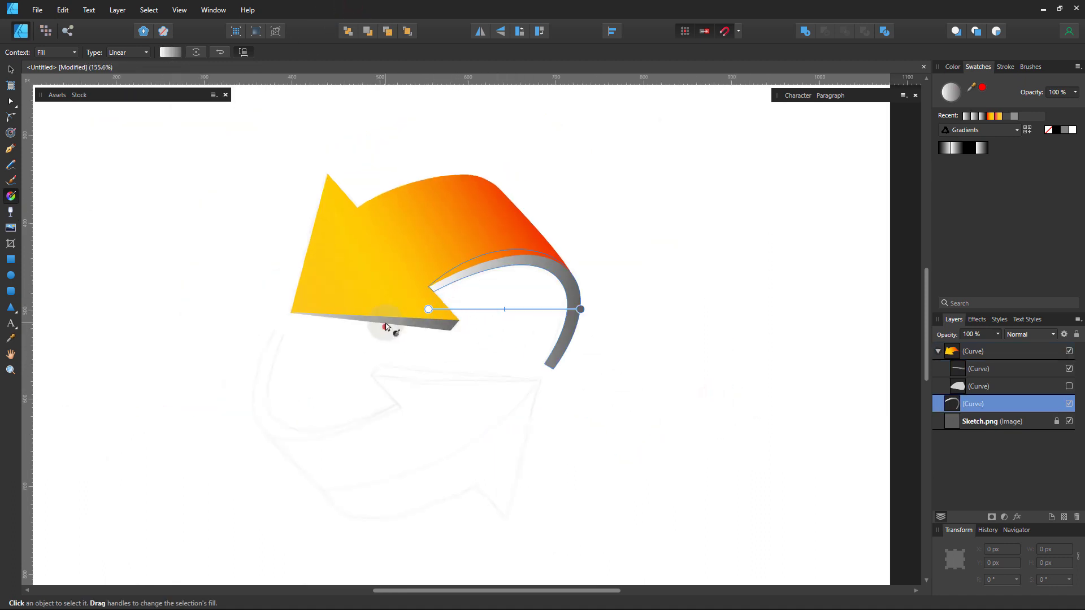
{"action": "left_click_drag", "start_coordinate": [346, 320], "coordinate": [628, 363]}
{"action": "left_click_drag", "start_coordinate": [378, 285], "coordinate": [550, 363]}
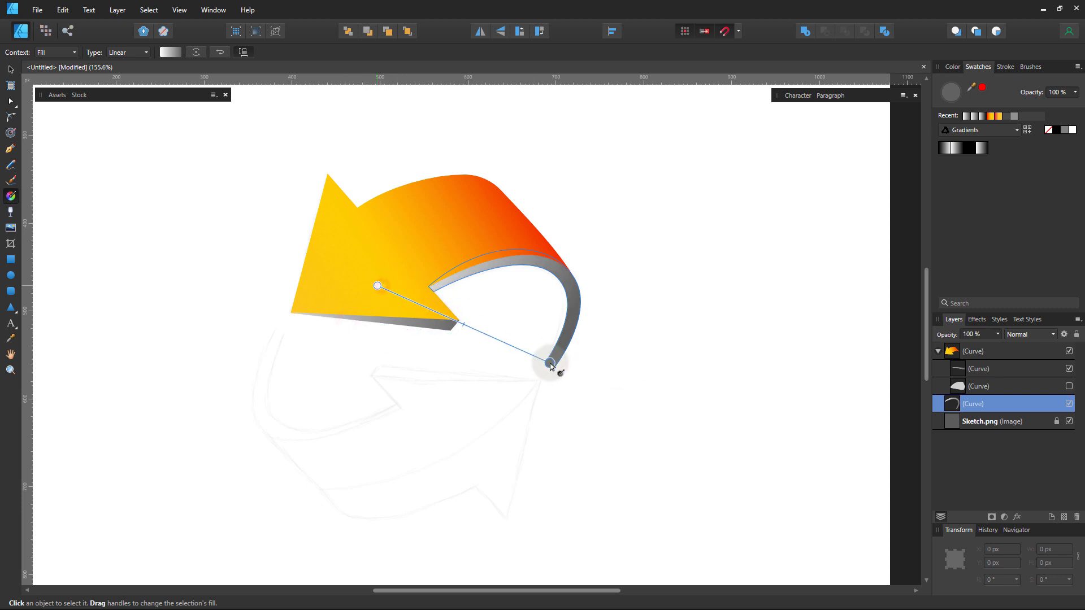
{"action": "left_click_drag", "start_coordinate": [346, 320], "coordinate": [606, 390]}
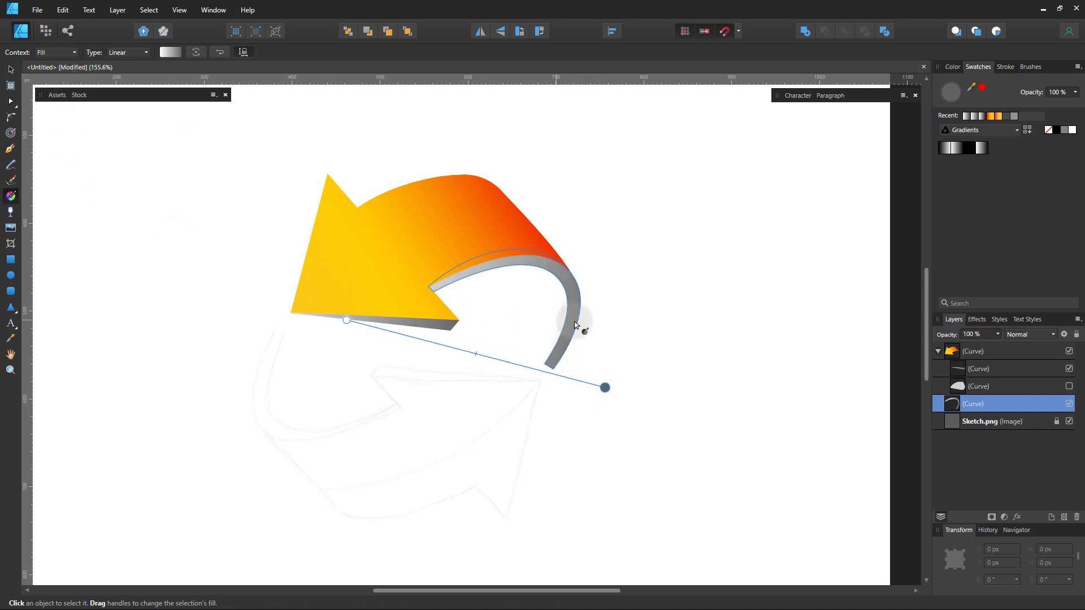
{"action": "scroll", "coordinate": [659, 281], "scroll_direction": "up", "scroll_amount": 2}
{"action": "key", "text": "v"}
{"action": "left_click", "coordinate": [618, 402]}
{"action": "key", "text": "ctrl+z"}
{"action": "left_click", "coordinate": [608, 401]}
Show the hidden light-grey curve nested in the arrow and fill it with the white-to-transparent swatch from the Gradients palette.
{"action": "left_click_drag", "start_coordinate": [386, 383], "coordinate": [534, 415]}
{"action": "scroll", "coordinate": [417, 245], "scroll_direction": "up", "scroll_amount": 3}
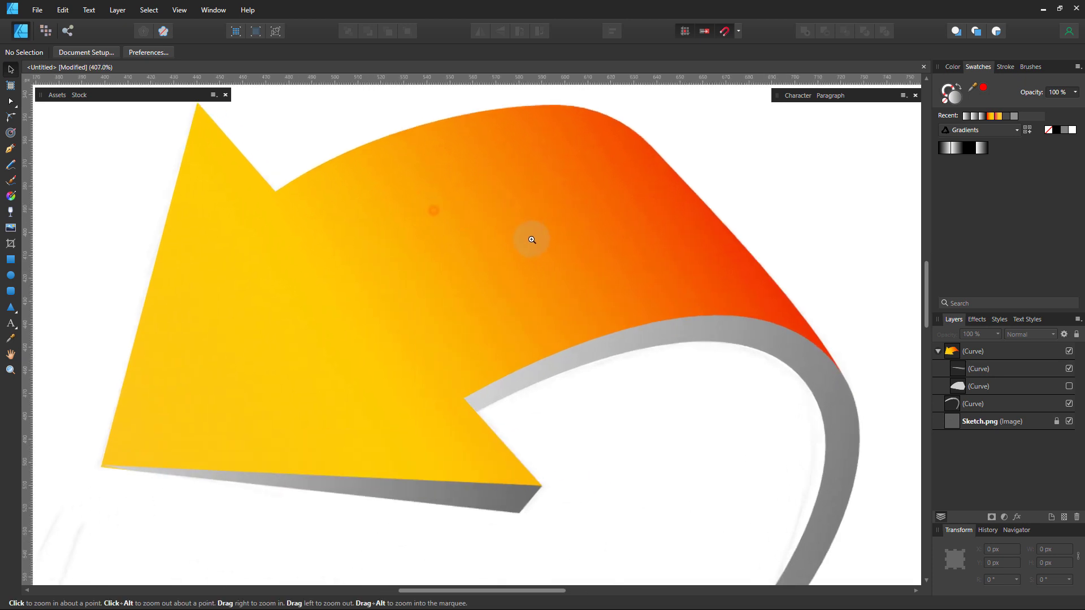
{"action": "left_click", "coordinate": [1070, 386]}
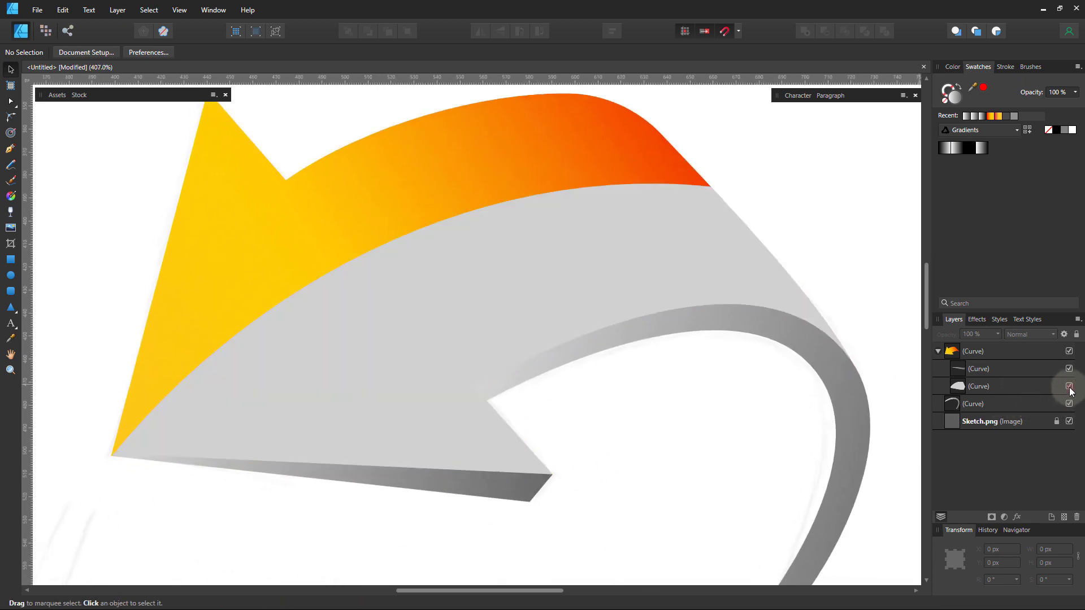
{"action": "left_click", "coordinate": [683, 252]}
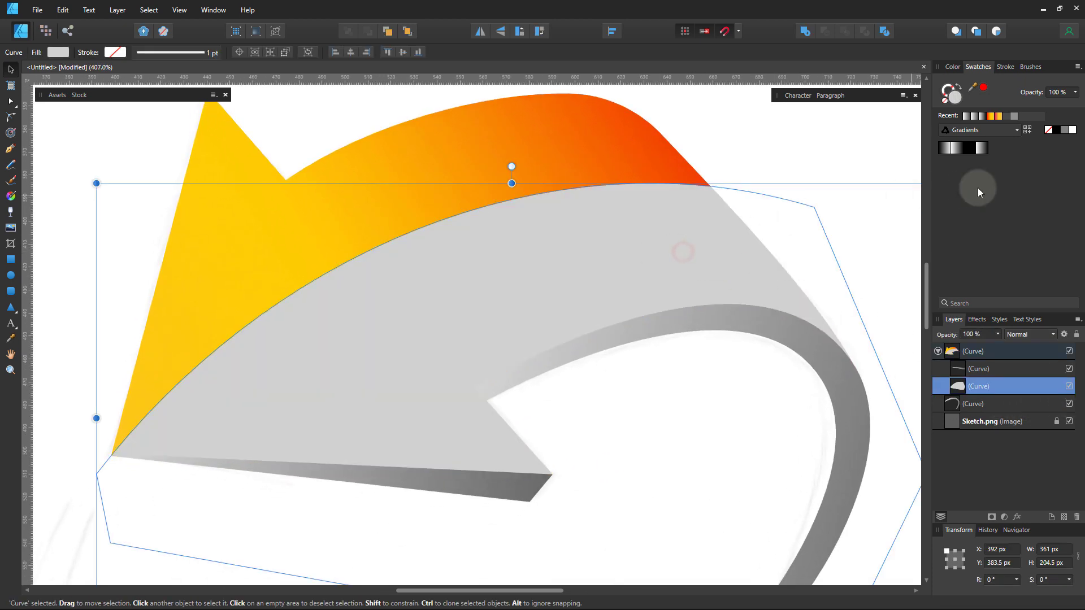
{"action": "left_click", "coordinate": [982, 147]}
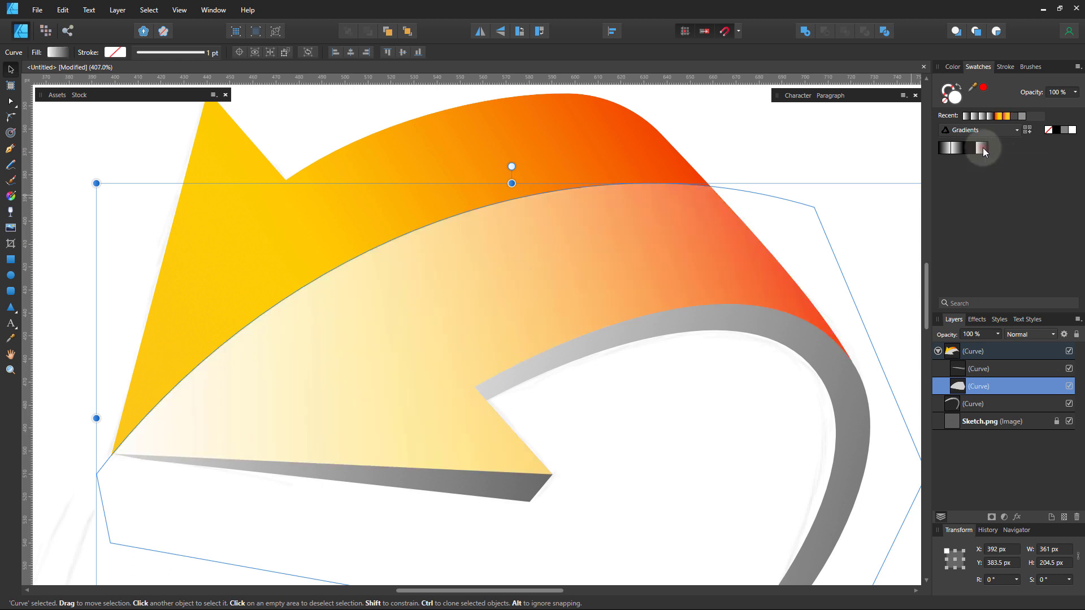
Run the highlight's gradient diagonally from opaque white below the arrow's tip to transparent at the red slanted edge, and deselect.
{"action": "scroll", "coordinate": [353, 290], "scroll_direction": "down", "scroll_amount": 2}
{"action": "scroll", "coordinate": [338, 300], "scroll_direction": "up", "scroll_amount": 1}
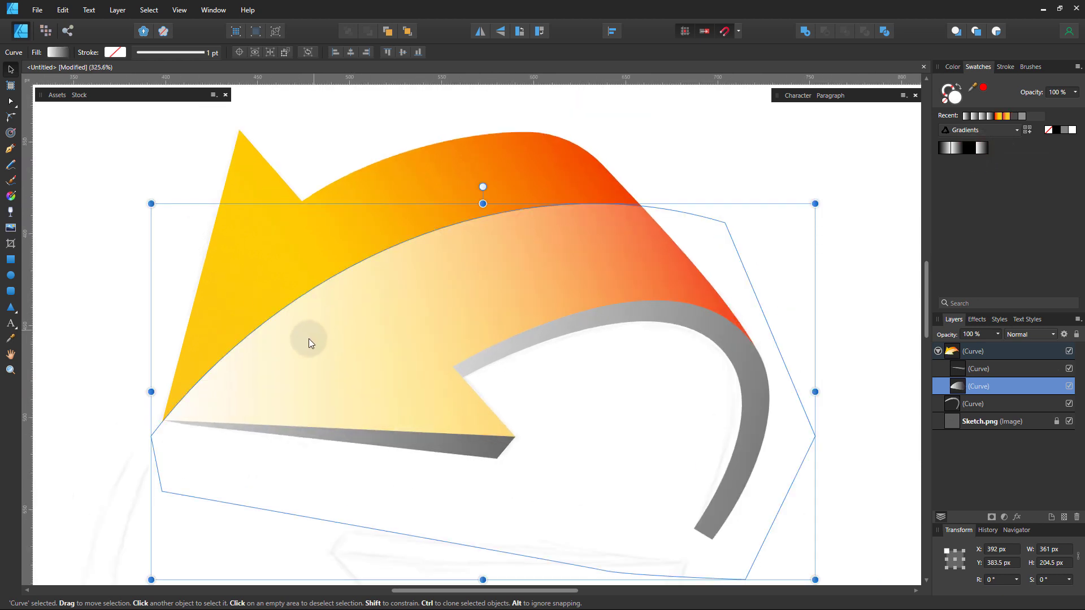
{"action": "key", "text": "g"}
{"action": "left_click_drag", "start_coordinate": [208, 451], "coordinate": [650, 229]}
{"action": "left_click_drag", "start_coordinate": [163, 528], "coordinate": [661, 227]}
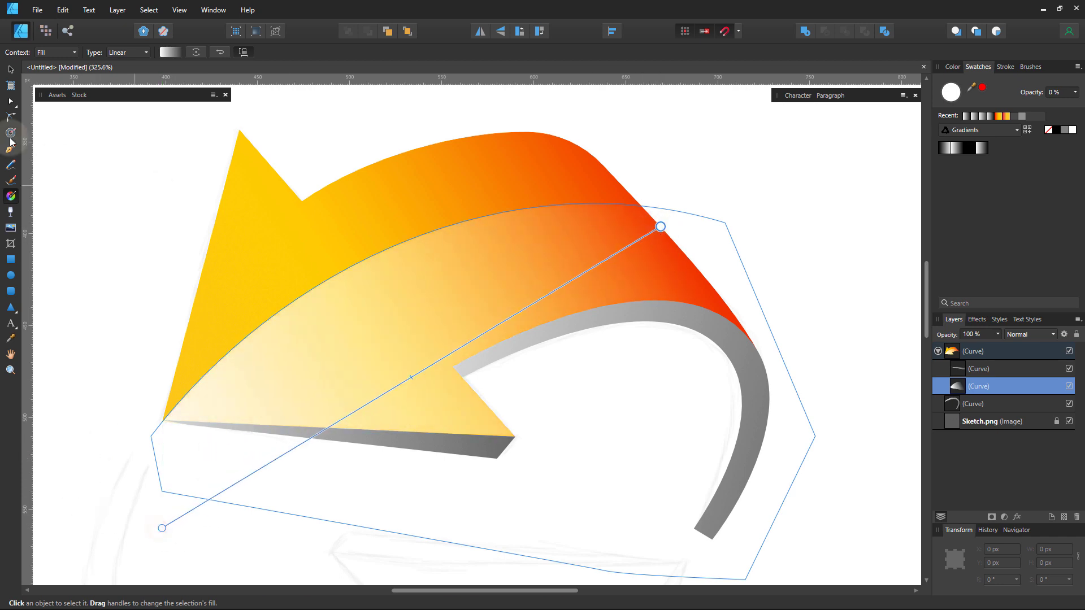
{"action": "left_click", "coordinate": [10, 69]}
{"action": "left_click", "coordinate": [87, 146]}
Set the blend mode of the white highlight curve inside the arrow to Overlay.
{"action": "scroll", "coordinate": [389, 310], "scroll_direction": "down", "scroll_amount": 5}
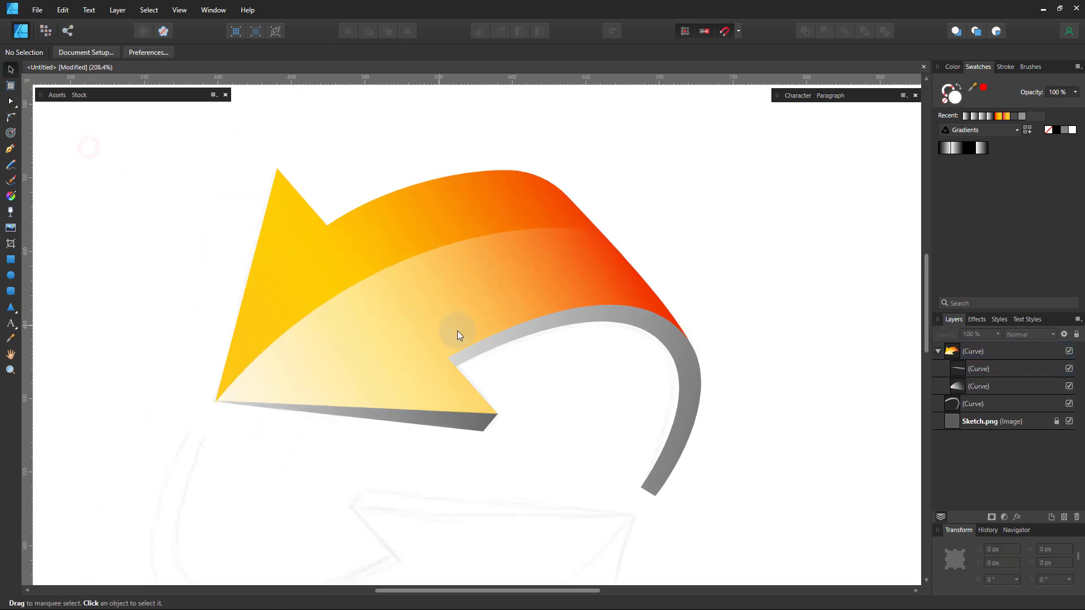
{"action": "scroll", "coordinate": [447, 395], "scroll_direction": "down", "scroll_amount": 2}
{"action": "scroll", "coordinate": [439, 411], "scroll_direction": "up", "scroll_amount": 8}
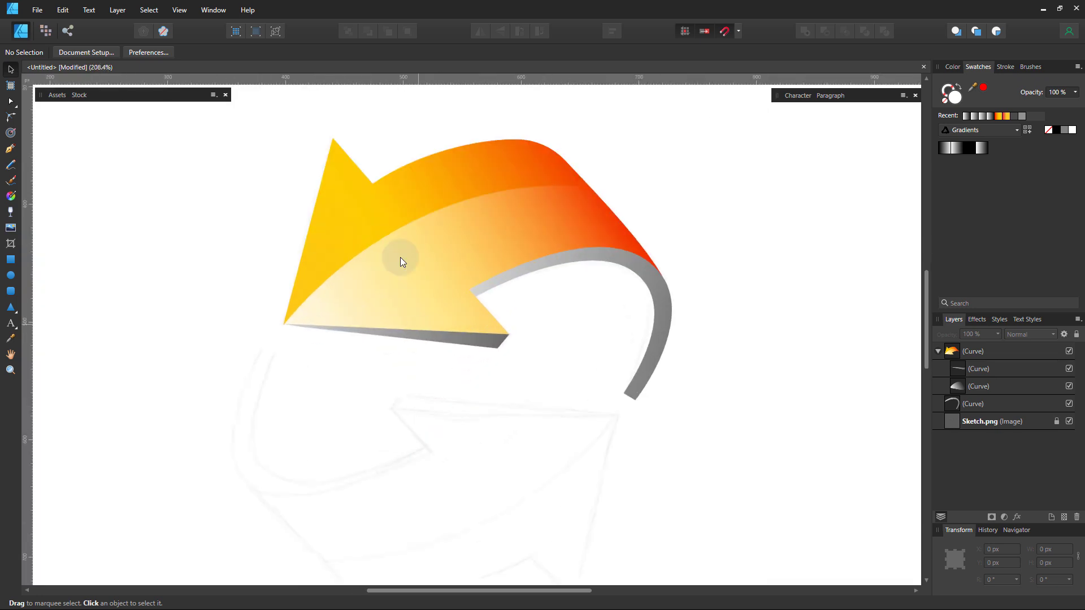
{"action": "scroll", "coordinate": [395, 209], "scroll_direction": "up", "scroll_amount": 2}
{"action": "left_click", "coordinate": [405, 311]}
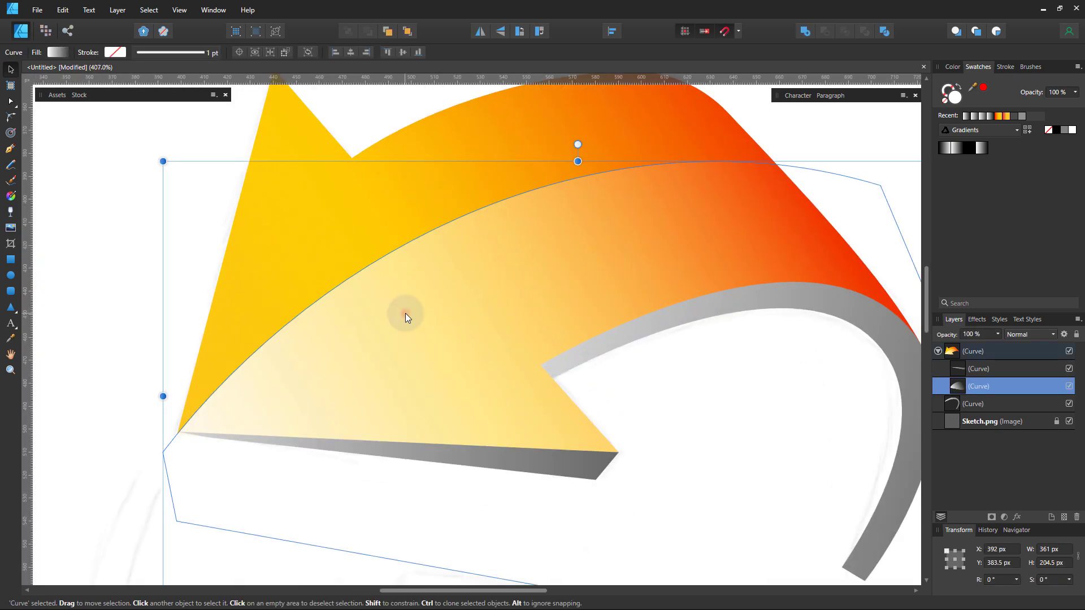
{"action": "left_click", "coordinate": [1020, 336]}
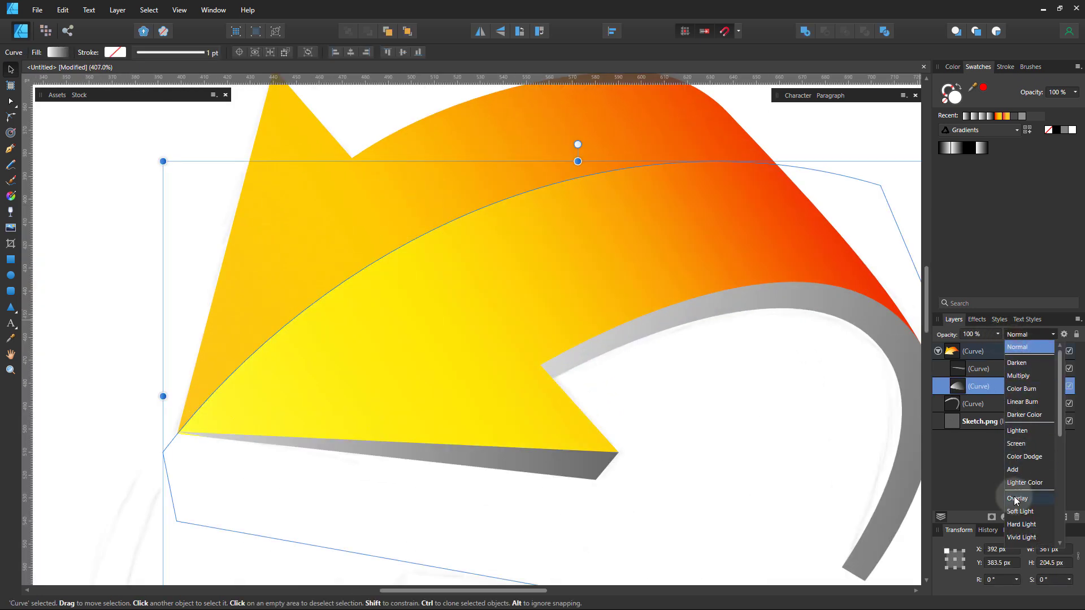
{"action": "left_click", "coordinate": [1017, 499]}
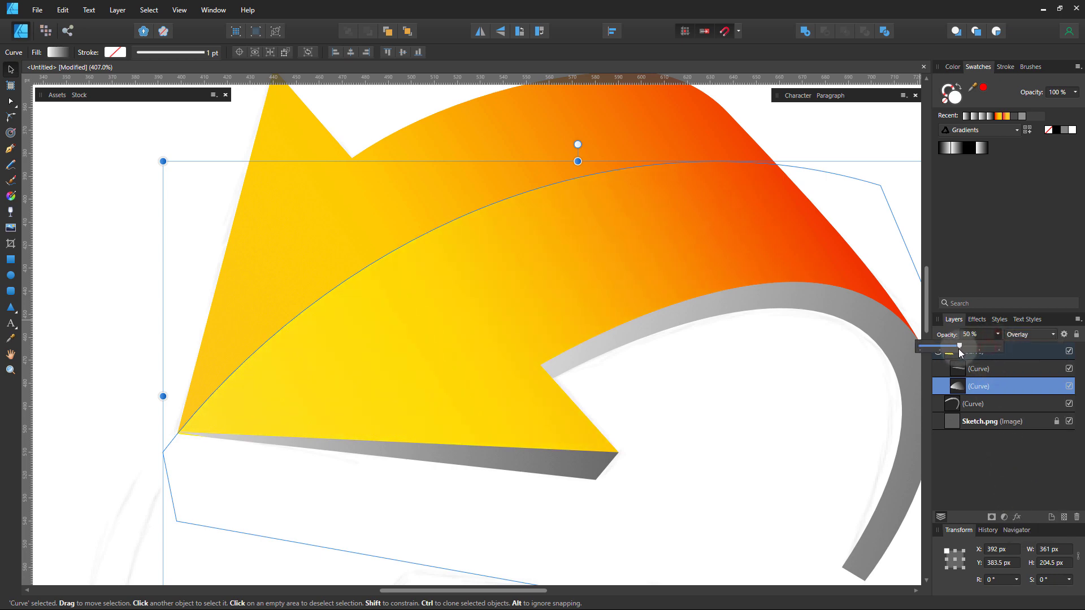
Draw a circle about 56.5 px across over the curved highlight edge on the yellow arrowhead.
{"action": "scroll", "coordinate": [316, 361], "scroll_direction": "down", "scroll_amount": 6}
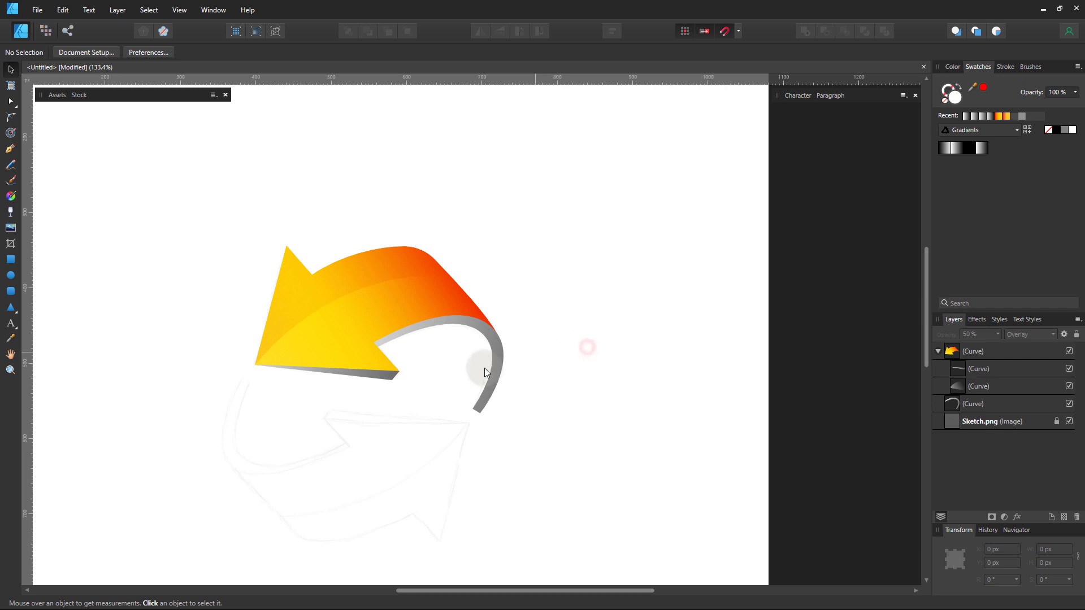
{"action": "scroll", "coordinate": [308, 341], "scroll_direction": "up", "scroll_amount": 7}
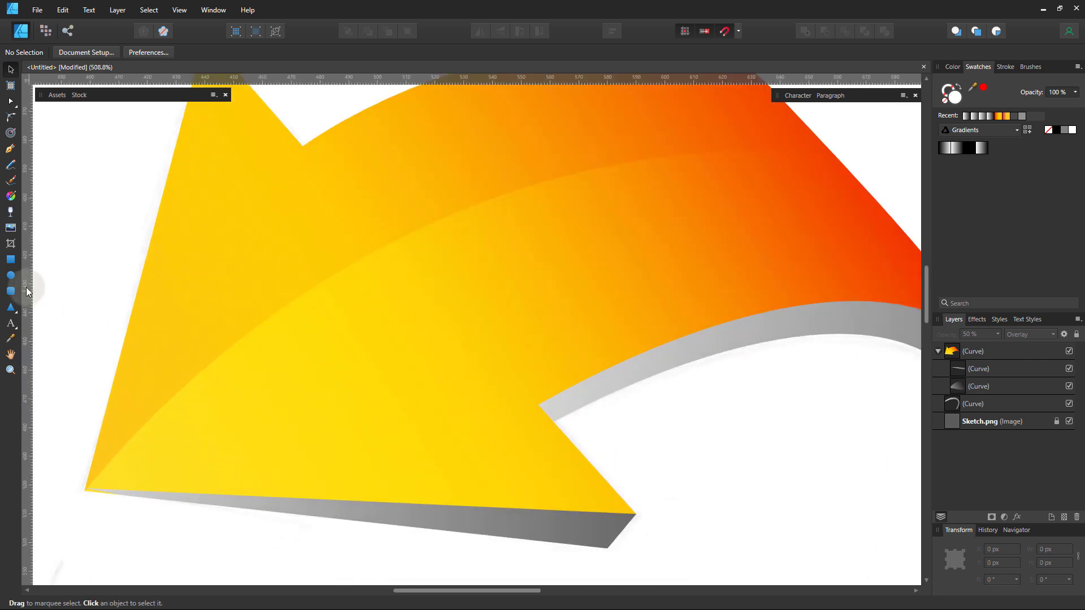
{"action": "left_click", "coordinate": [11, 275]}
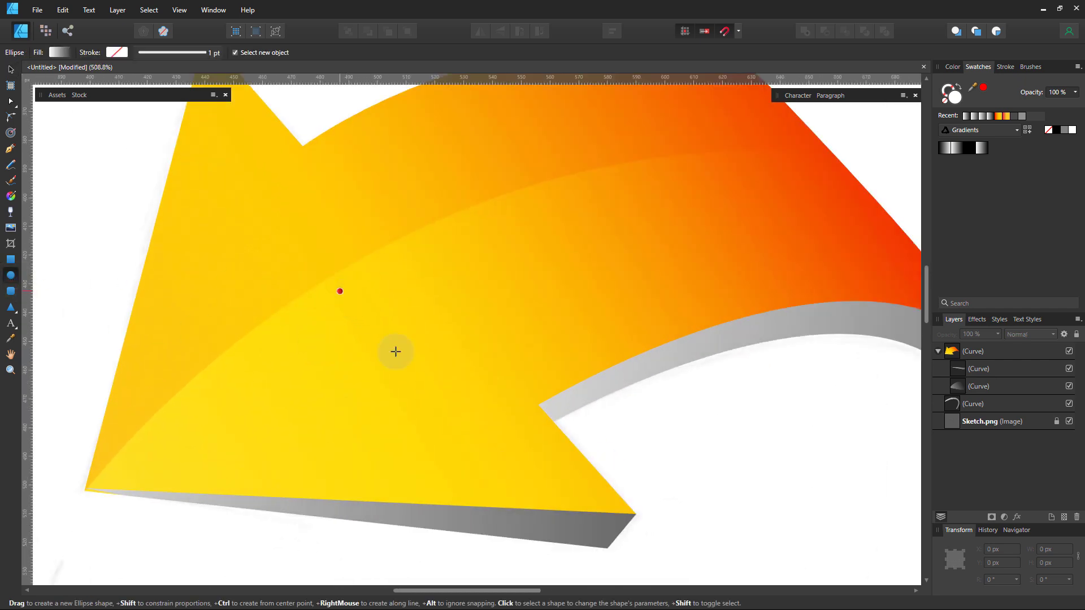
{"action": "left_click_drag", "start_coordinate": [340, 291], "coordinate": [511, 438]}
{"action": "left_click_drag", "start_coordinate": [459, 399], "coordinate": [429, 367]}
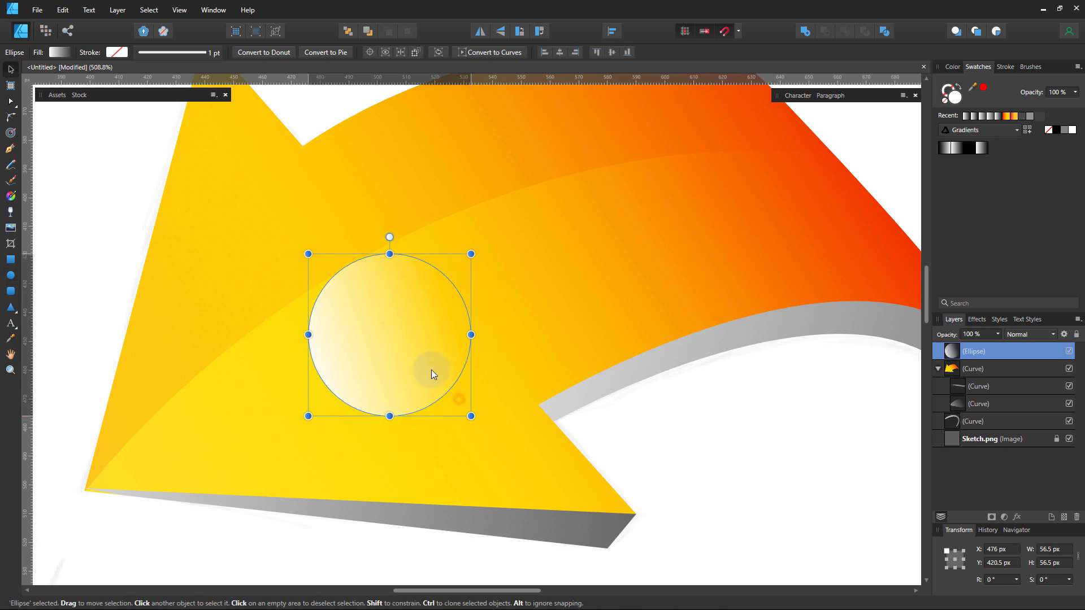
Make the circle's fill an elliptical gradient running from opaque white at its centre to transparent just inside its edge.
{"action": "left_click", "coordinate": [67, 53]}
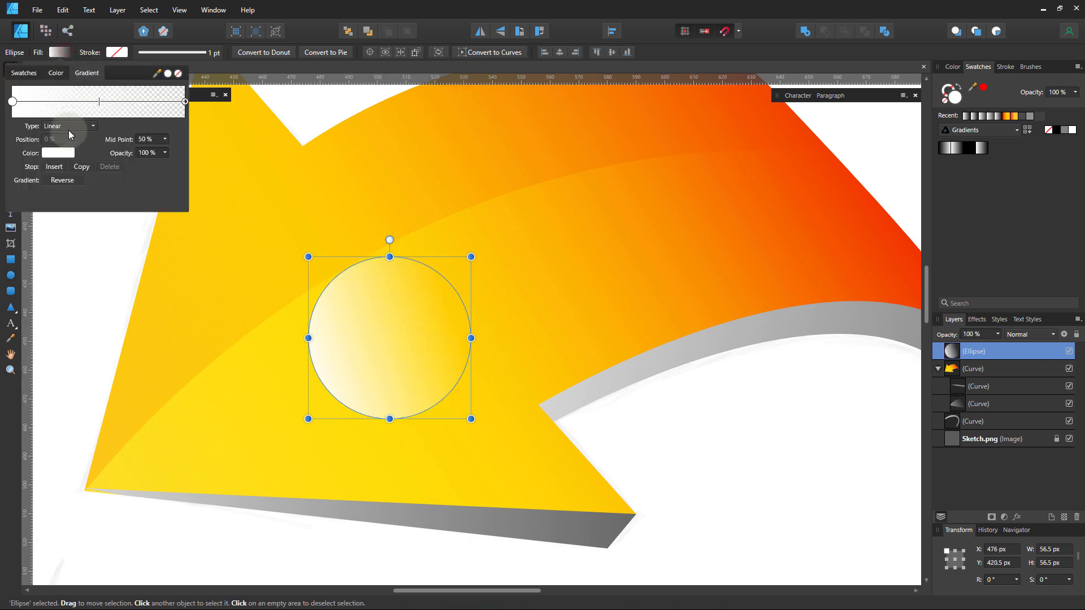
{"action": "left_click", "coordinate": [406, 341]}
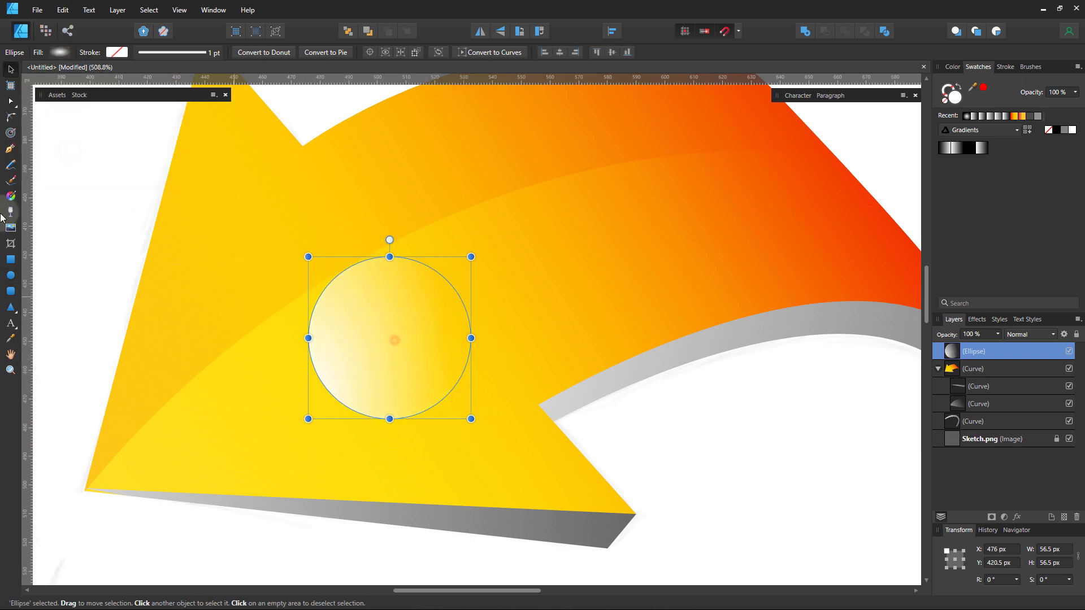
{"action": "left_click", "coordinate": [13, 199]}
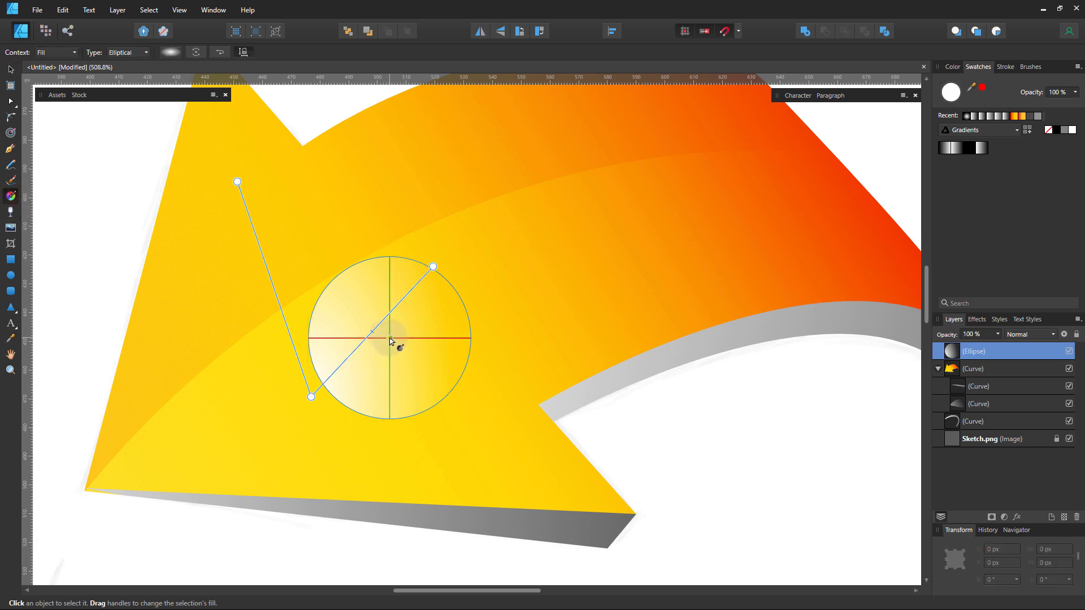
{"action": "left_click_drag", "start_coordinate": [390, 341], "coordinate": [458, 343]}
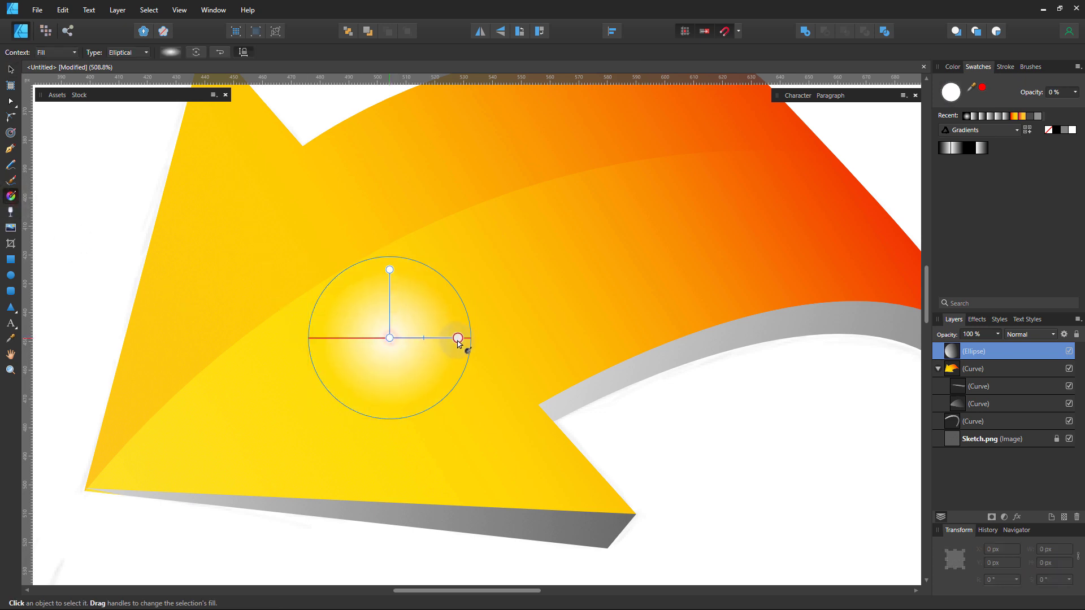
Squash the circle to 56.5 × 6.5 px at 32.6° along the curved highlight edge, and fit its gradient inside the new outline.
{"action": "left_click", "coordinate": [11, 69]}
{"action": "left_click_drag", "start_coordinate": [390, 259], "coordinate": [347, 275]}
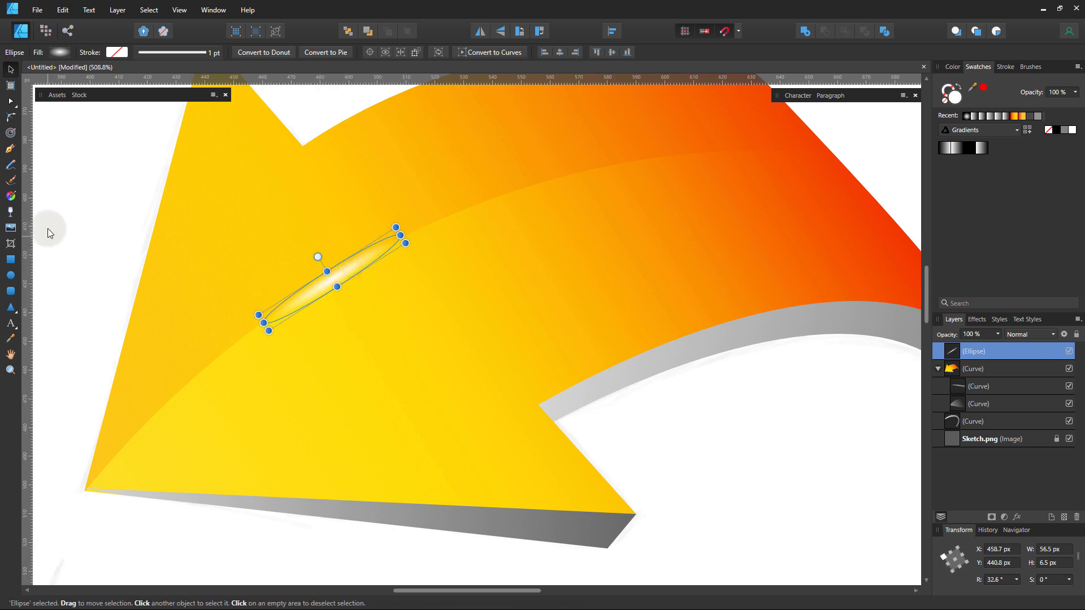
{"action": "left_click", "coordinate": [11, 197]}
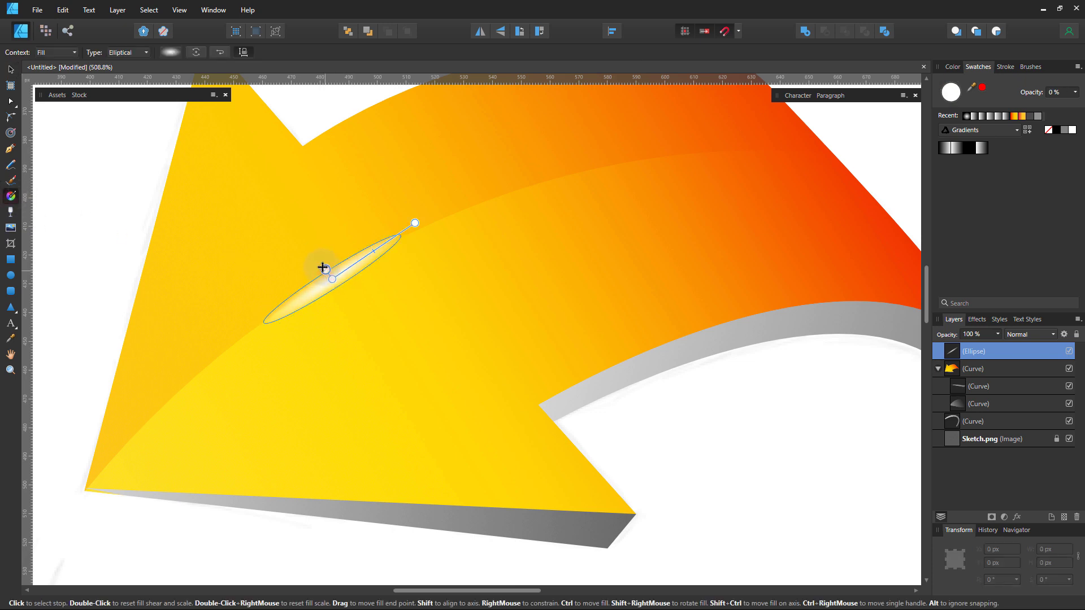
{"action": "left_click_drag", "start_coordinate": [323, 267], "coordinate": [331, 272]}
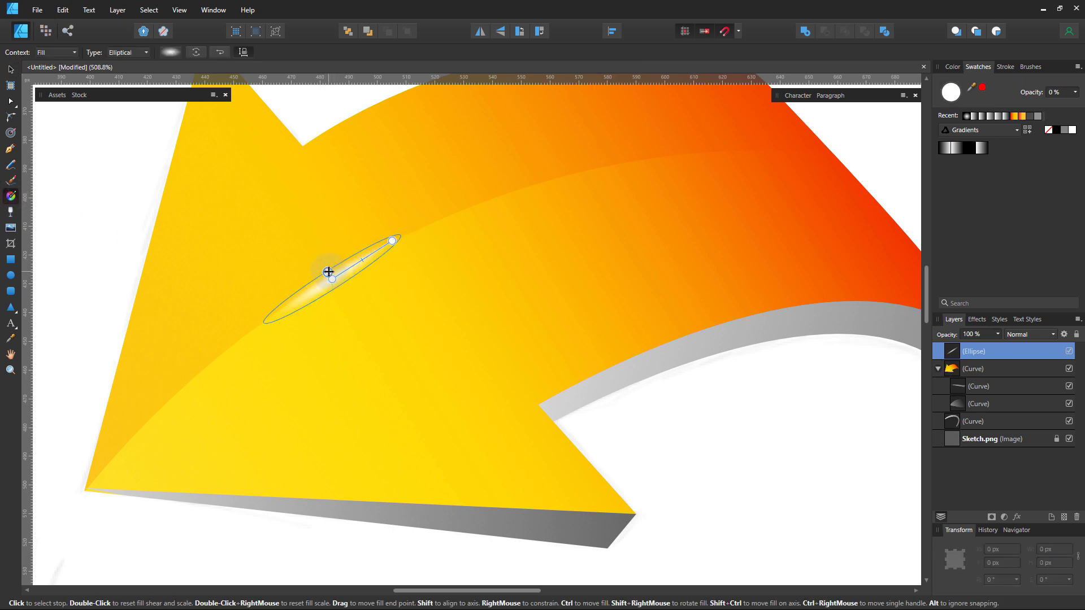
{"action": "scroll", "coordinate": [328, 272], "scroll_direction": "up", "scroll_amount": 5}
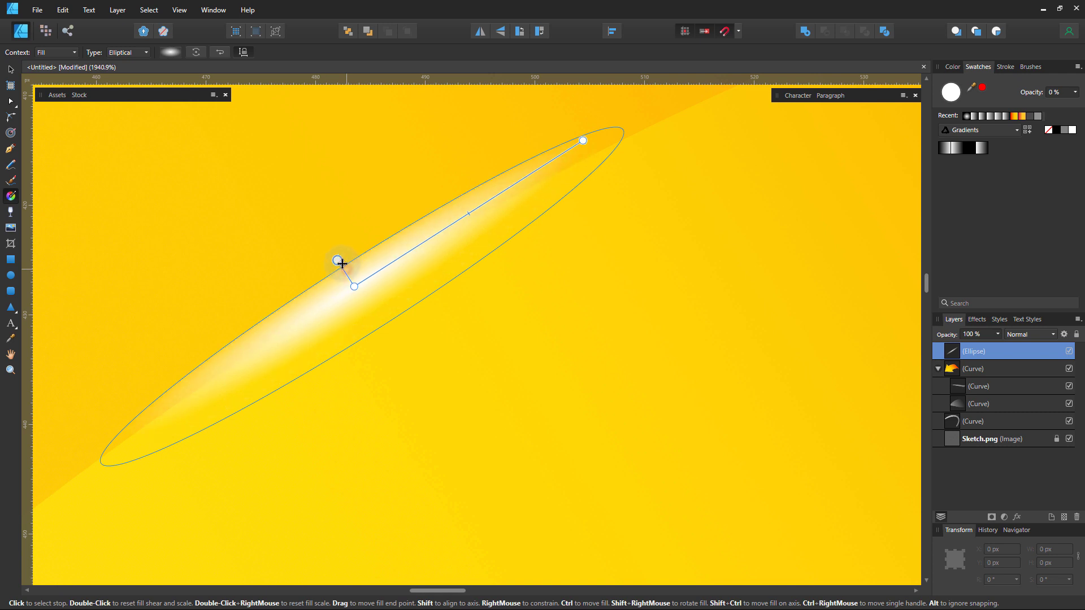
{"action": "left_click_drag", "start_coordinate": [342, 263], "coordinate": [343, 262]}
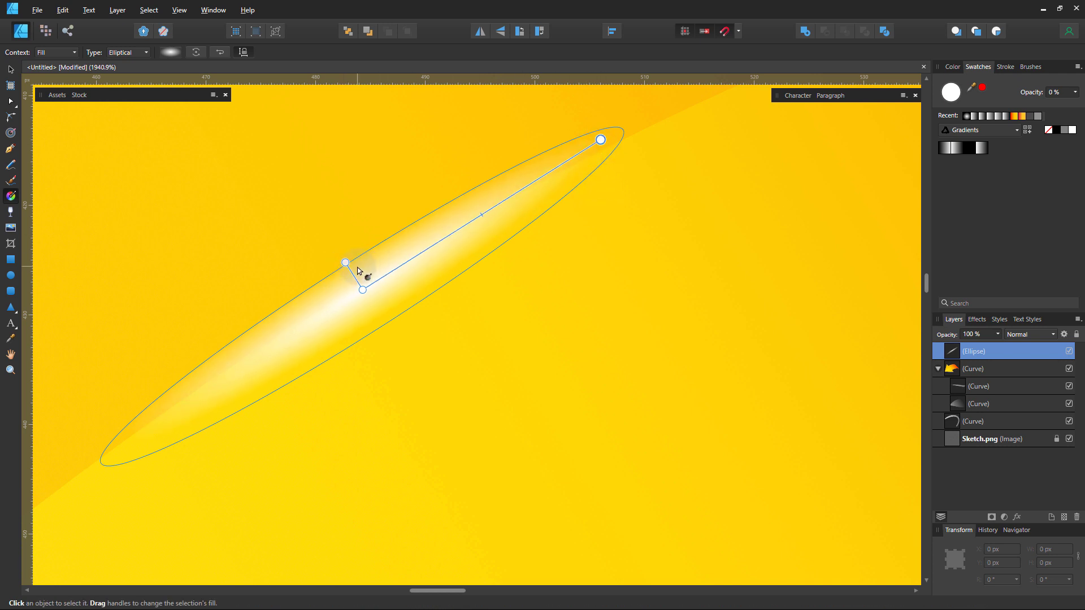
{"action": "scroll", "coordinate": [358, 281], "scroll_direction": "down", "scroll_amount": 5}
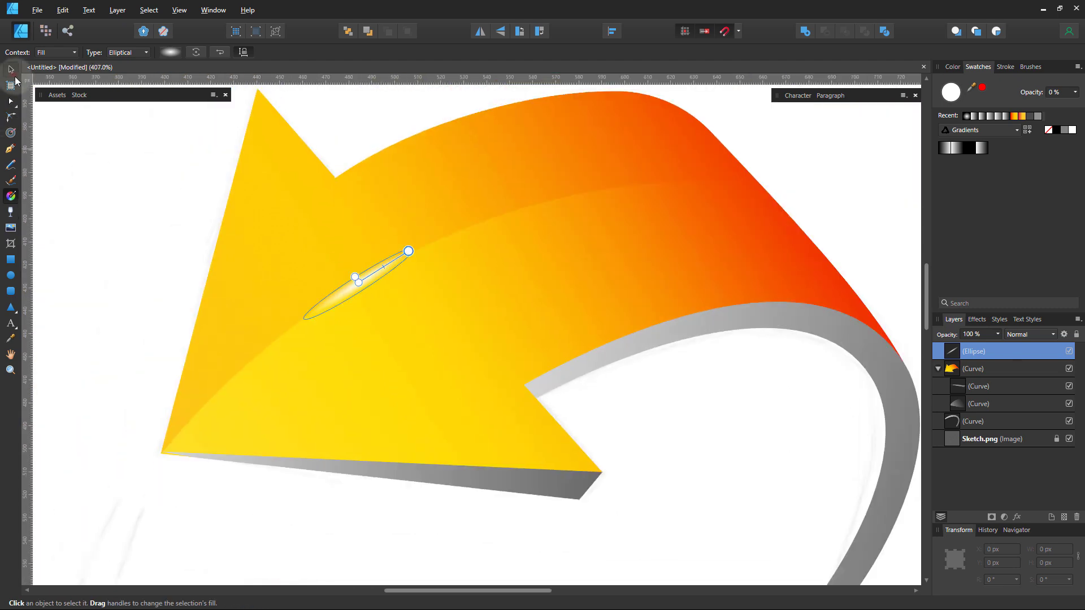
{"action": "left_click", "coordinate": [10, 70]}
{"action": "left_click", "coordinate": [106, 199]}
Apply a Gaussian Blur layer effect with a 0.6 px radius to the white glint ellipse, then deselect it.
{"action": "scroll", "coordinate": [384, 290], "scroll_direction": "up", "scroll_amount": 3}
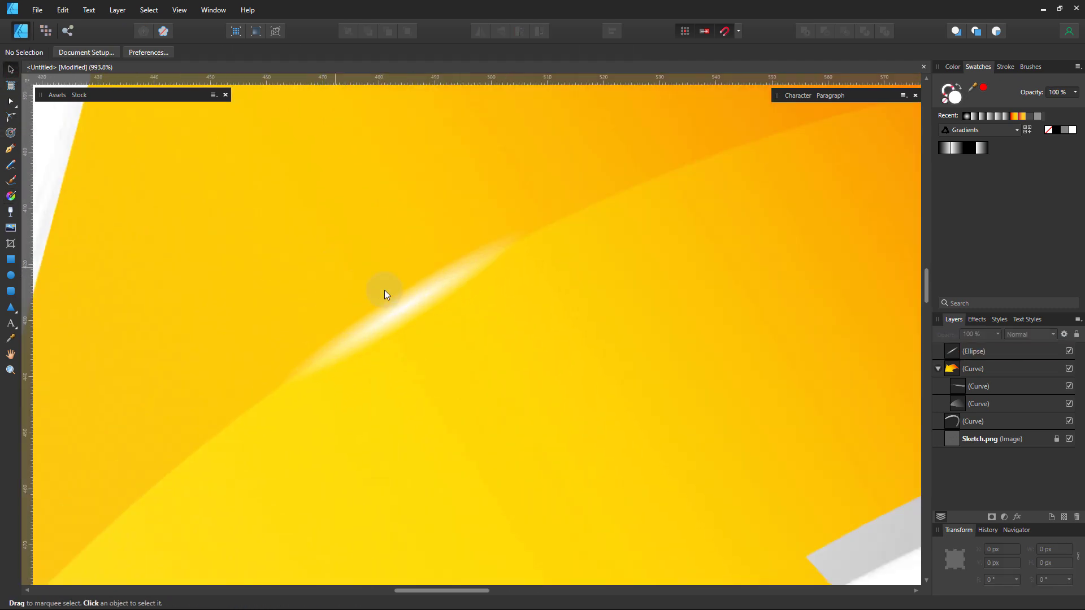
{"action": "left_click", "coordinate": [419, 302]}
{"action": "left_click", "coordinate": [1012, 514]}
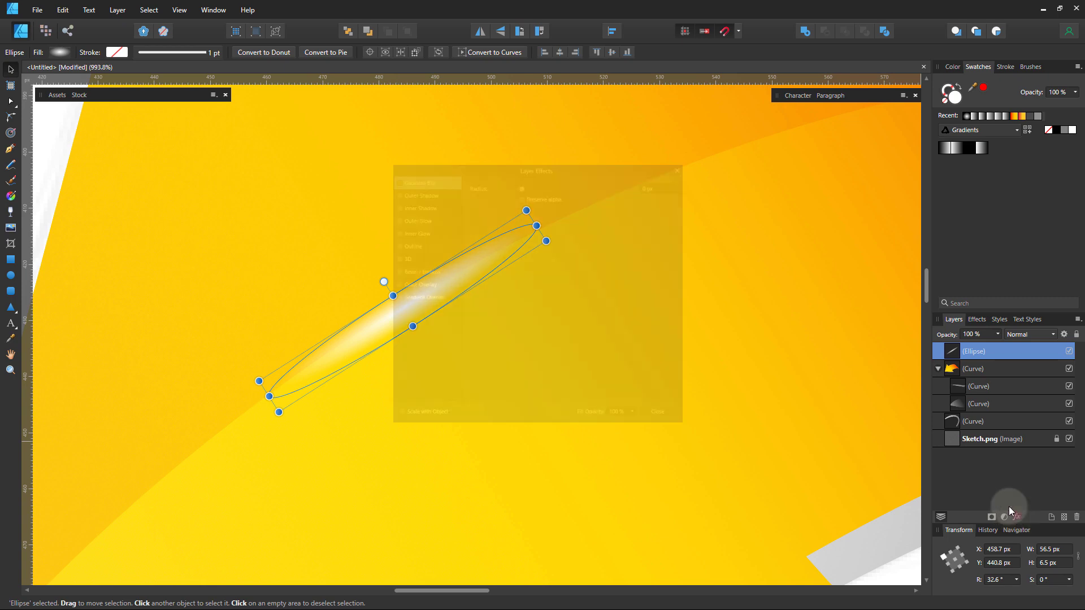
{"action": "left_click_drag", "start_coordinate": [487, 154], "coordinate": [691, 175]}
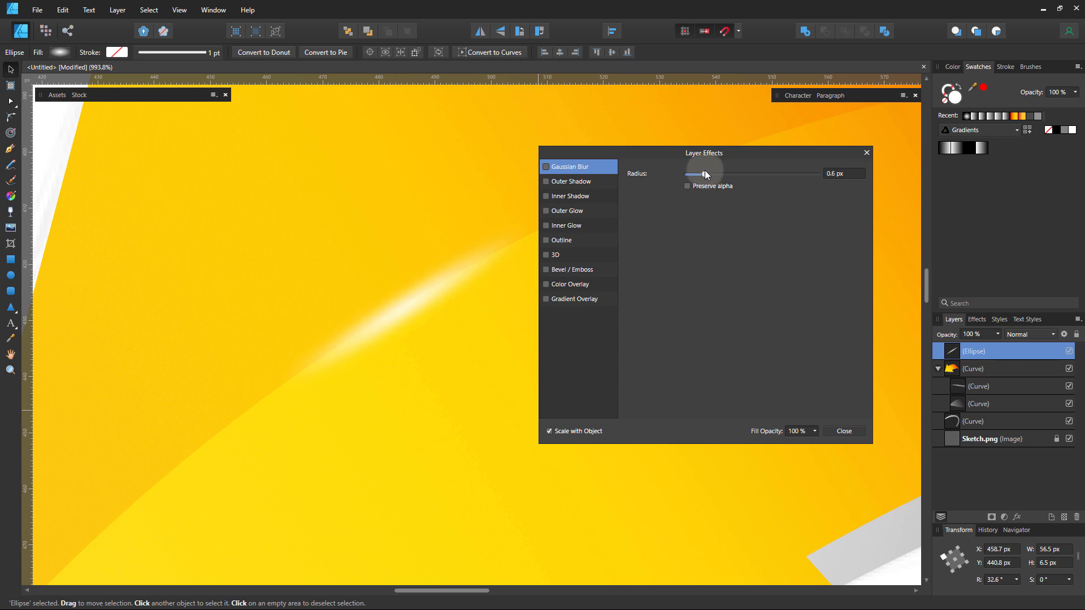
{"action": "left_click", "coordinate": [845, 432]}
{"action": "scroll", "coordinate": [411, 287], "scroll_direction": "down", "scroll_amount": 5}
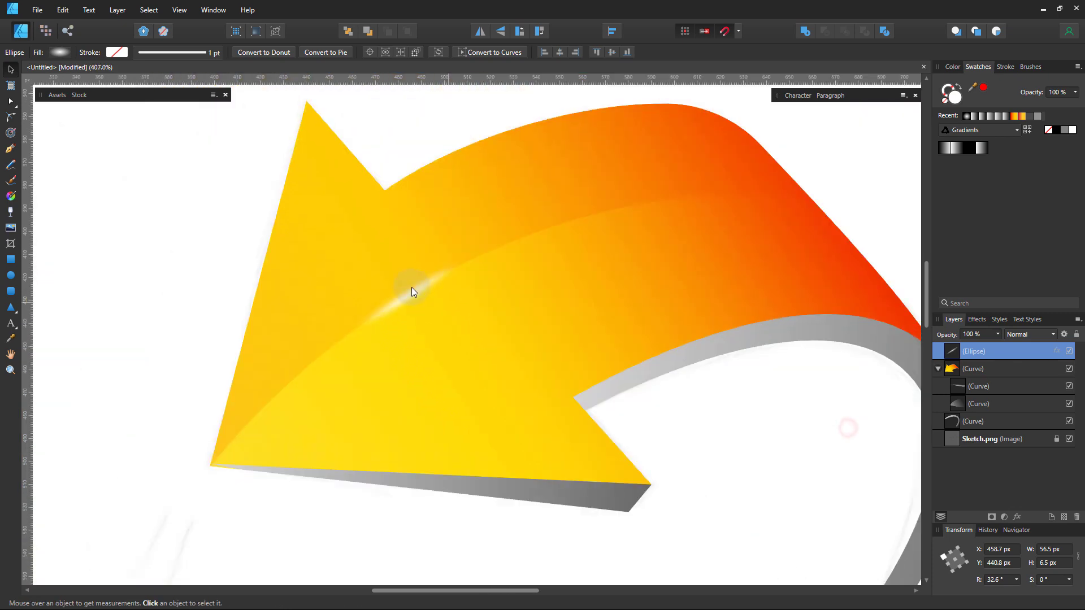
{"action": "left_click", "coordinate": [722, 399]}
{"action": "left_click", "coordinate": [723, 399]}
Duplicate the glint onto the edge between the orange face and the grey curved band, rotated to 18.7°.
{"action": "scroll", "coordinate": [505, 287], "scroll_direction": "up", "scroll_amount": 4}
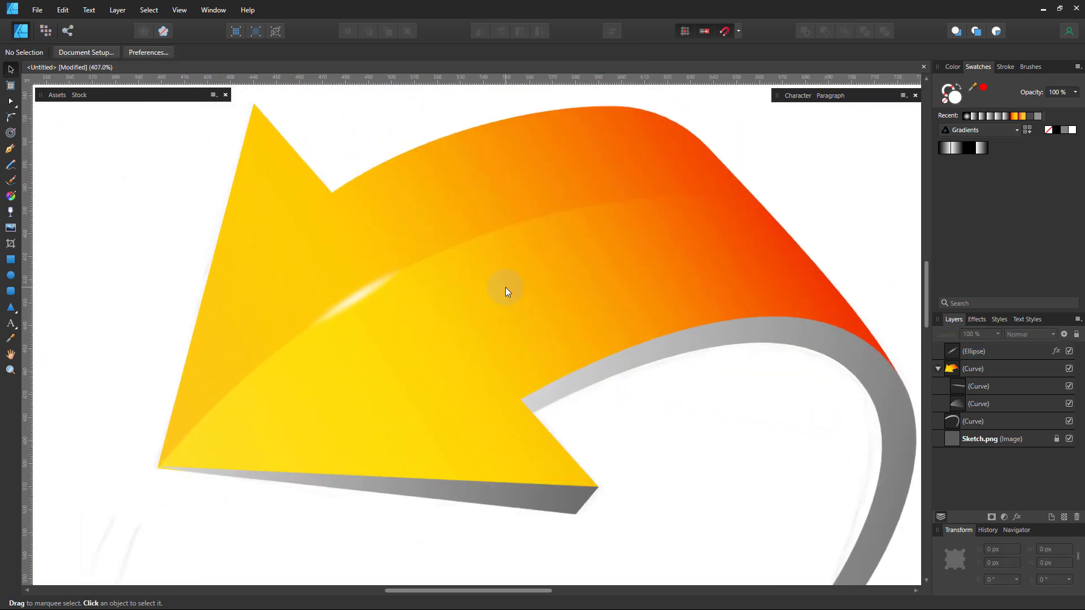
{"action": "scroll", "coordinate": [320, 357], "scroll_direction": "up", "scroll_amount": 1}
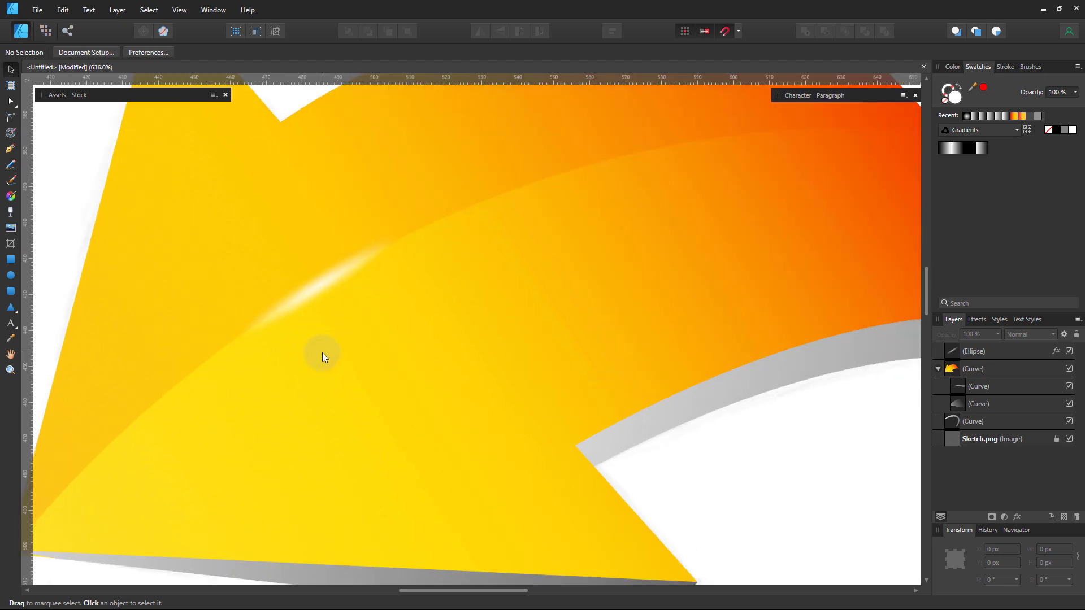
{"action": "key", "text": "space"}
{"action": "left_click_drag", "start_coordinate": [308, 382], "coordinate": [279, 342]}
{"action": "left_click", "coordinate": [282, 242]}
{"action": "left_click_drag", "start_coordinate": [283, 249], "coordinate": [741, 281]}
{"action": "key", "text": "space"}
{"action": "left_click_drag", "start_coordinate": [823, 384], "coordinate": [641, 385]}
{"action": "key", "text": "ctrl+space"}
{"action": "left_click_drag", "start_coordinate": [534, 313], "coordinate": [547, 336]}
{"action": "left_click", "coordinate": [599, 314]}
{"action": "key", "text": "v"}
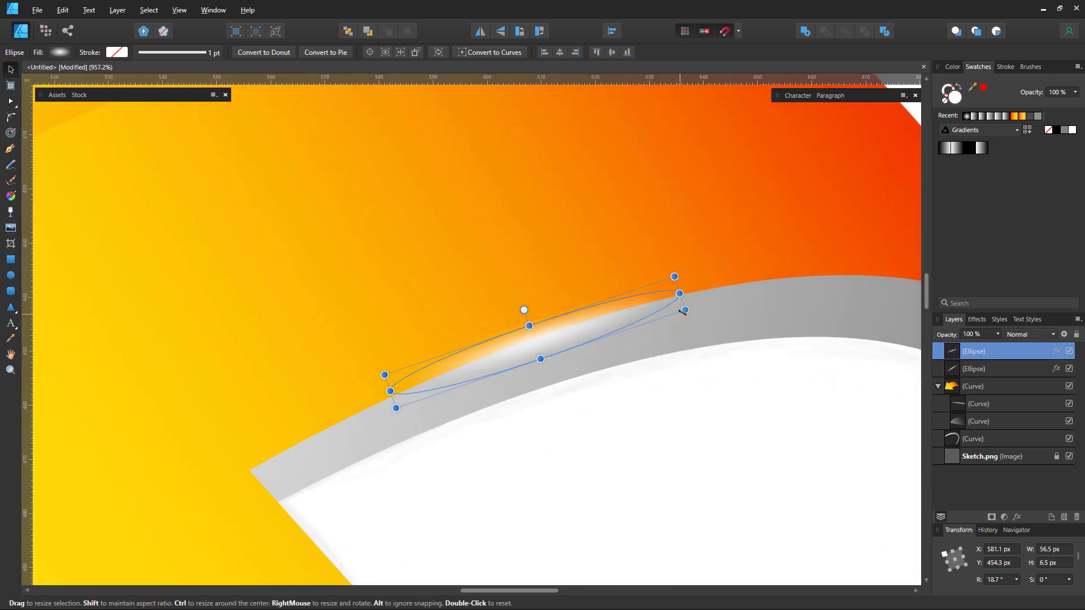
Shrink the glint on the grey band's edge to about 50.8 × 4.6 px and deselect it.
{"action": "left_click_drag", "start_coordinate": [685, 310], "coordinate": [669, 310]}
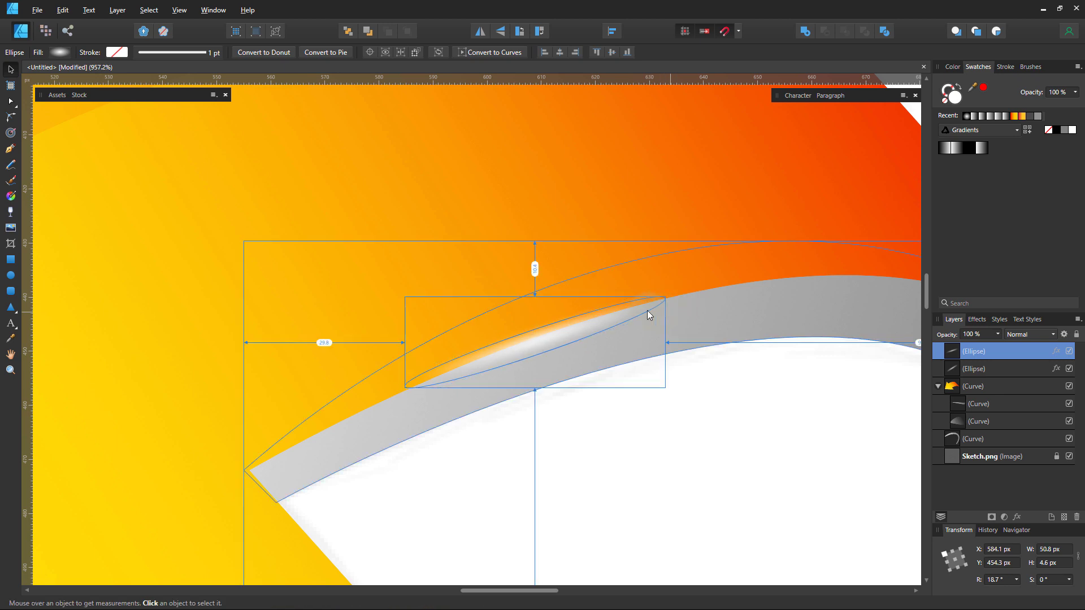
{"action": "left_click_drag", "start_coordinate": [571, 333], "coordinate": [521, 315]}
{"action": "key", "text": "ctrl+d"}
{"action": "scroll", "coordinate": [574, 402], "scroll_direction": "down", "scroll_amount": 4}
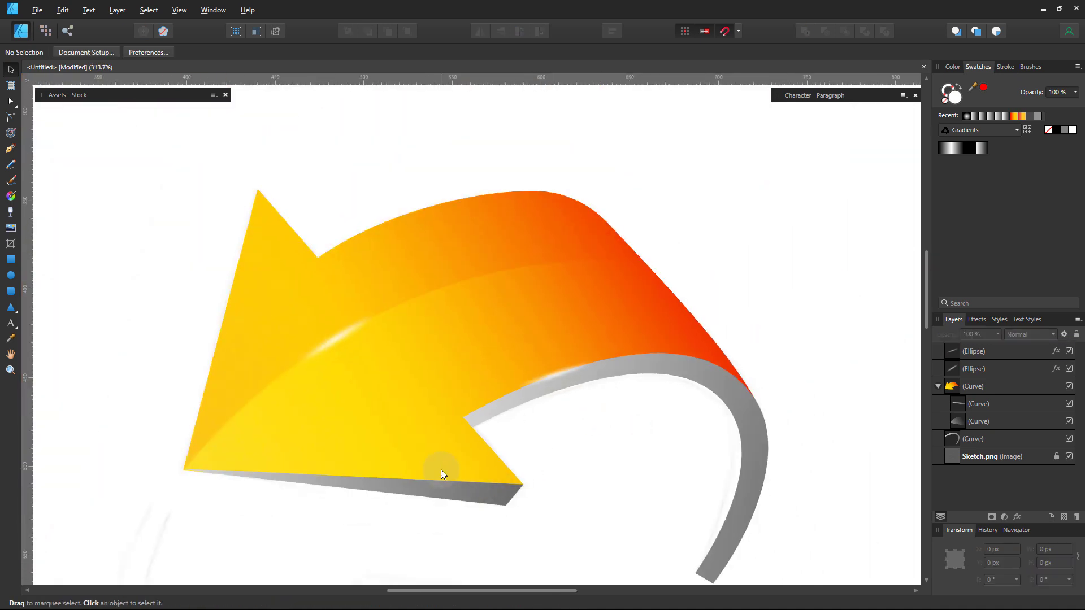
Duplicate the first glint onto the edge between the arrowhead and its grey underside, rotated to about -2.3°.
{"action": "left_click", "coordinate": [327, 352]}
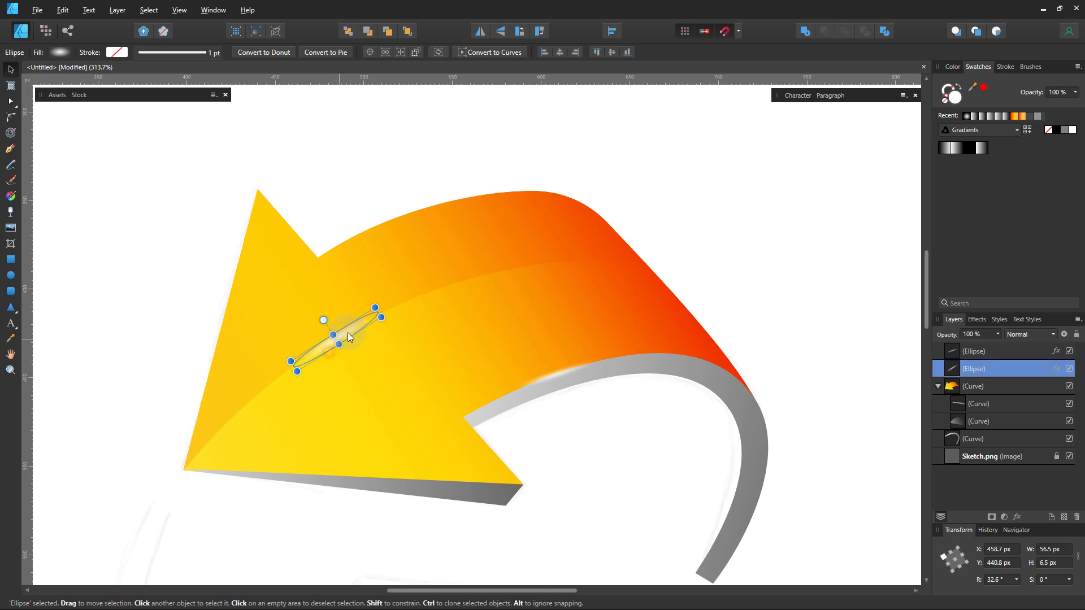
{"action": "left_click_drag", "start_coordinate": [348, 331], "coordinate": [413, 447]}
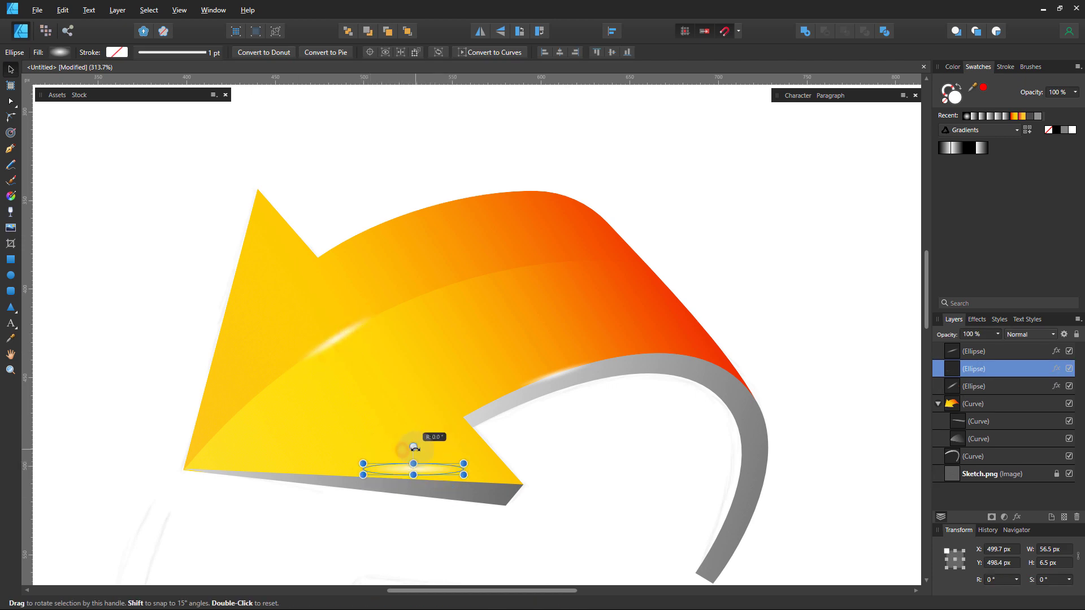
{"action": "scroll", "coordinate": [388, 531], "scroll_direction": "up", "scroll_amount": 4}
{"action": "left_click_drag", "start_coordinate": [506, 361], "coordinate": [487, 391]}
{"action": "left_click_drag", "start_coordinate": [461, 350], "coordinate": [459, 347]}
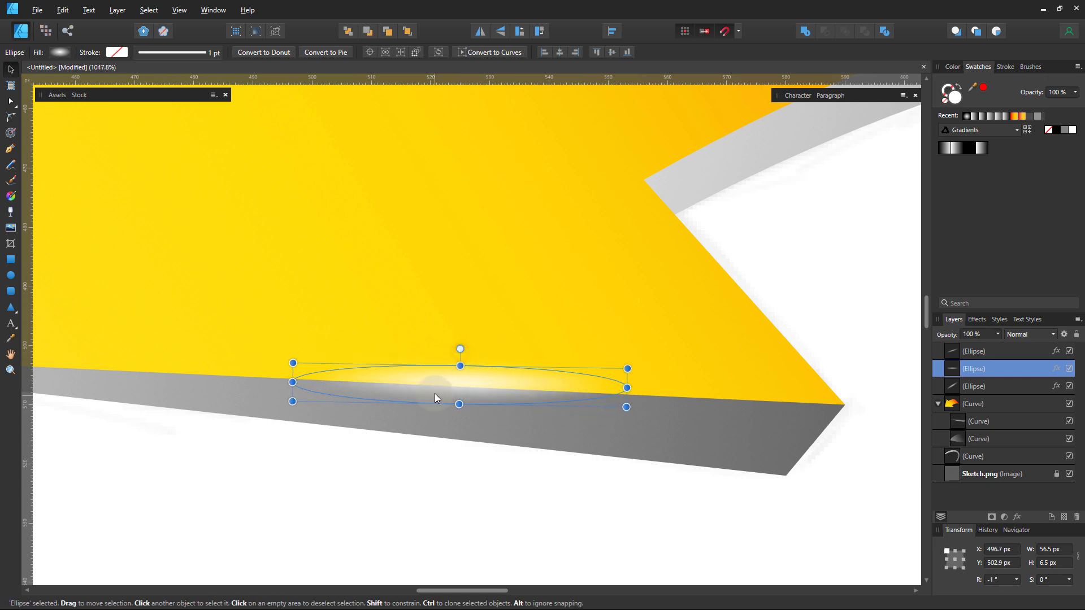
{"action": "scroll", "coordinate": [436, 394], "scroll_direction": "up", "scroll_amount": 3}
{"action": "left_click_drag", "start_coordinate": [511, 296], "coordinate": [512, 296]}
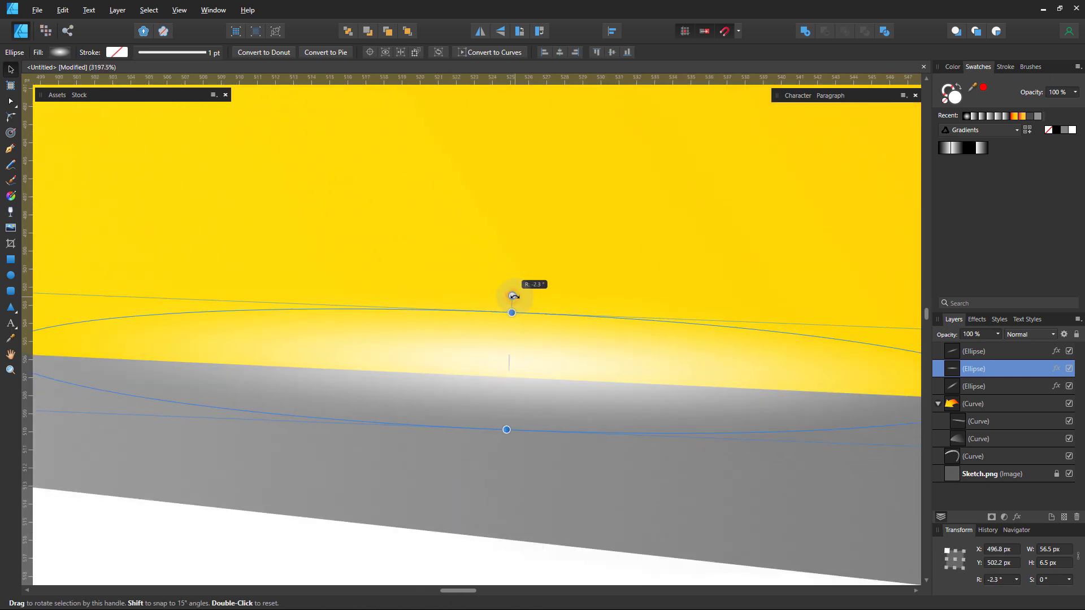
Thin the underside glint to 4.5 px high, align it with the edge at about -2.9°, and deselect it.
{"action": "left_click_drag", "start_coordinate": [506, 430], "coordinate": [505, 416]}
{"action": "left_click_drag", "start_coordinate": [554, 370], "coordinate": [541, 377]}
{"action": "left_click", "coordinate": [493, 320]}
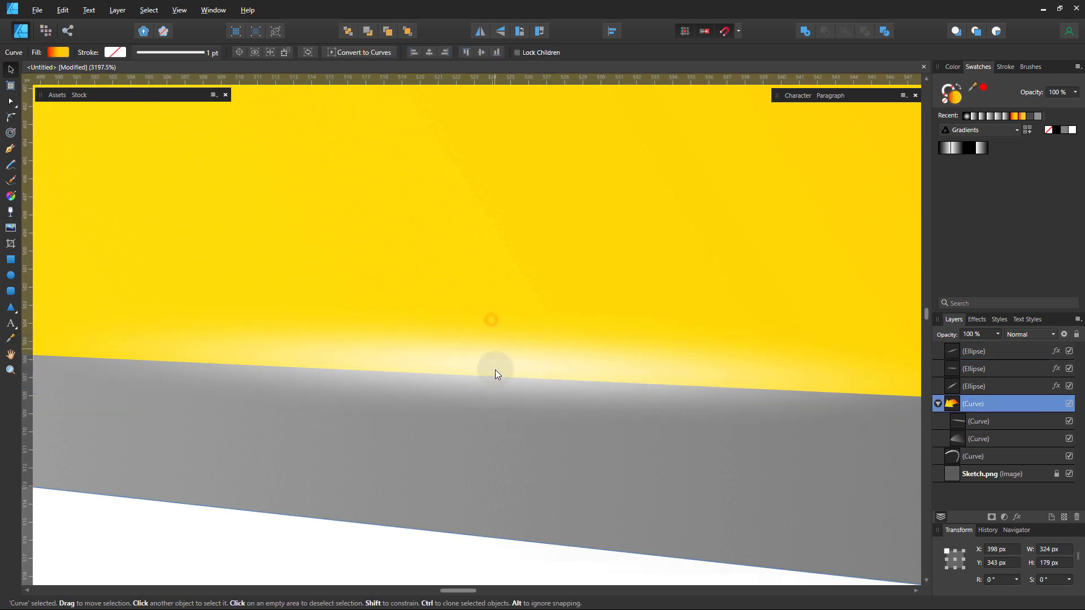
{"action": "left_click", "coordinate": [495, 369]}
{"action": "left_click_drag", "start_coordinate": [493, 315], "coordinate": [493, 314]}
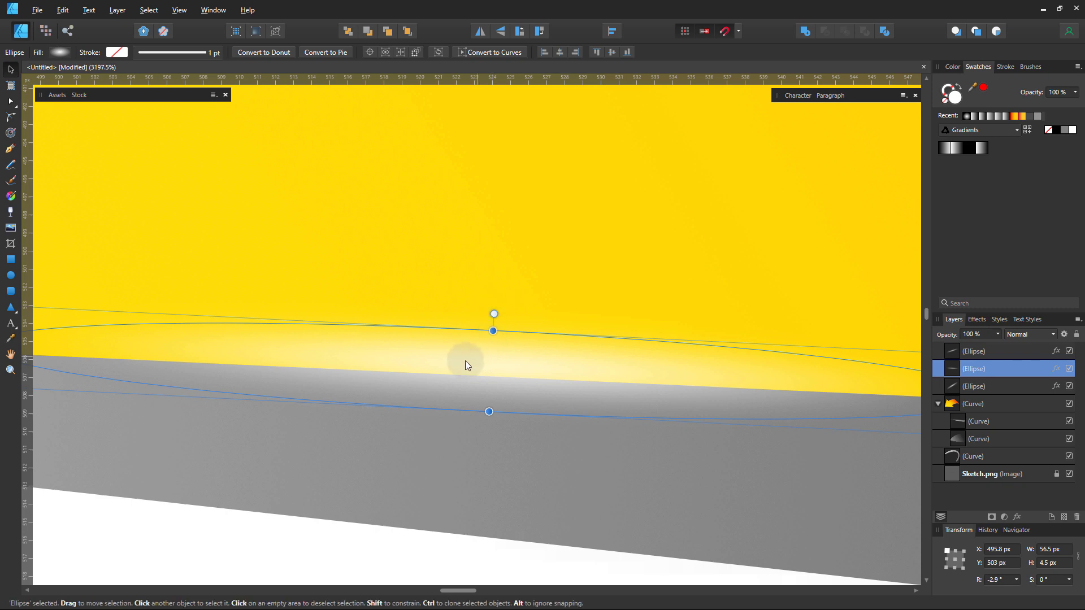
{"action": "scroll", "coordinate": [466, 361], "scroll_direction": "down", "scroll_amount": 5}
{"action": "left_click", "coordinate": [428, 443]}
{"action": "scroll", "coordinate": [399, 437], "scroll_direction": "down", "scroll_amount": 6}
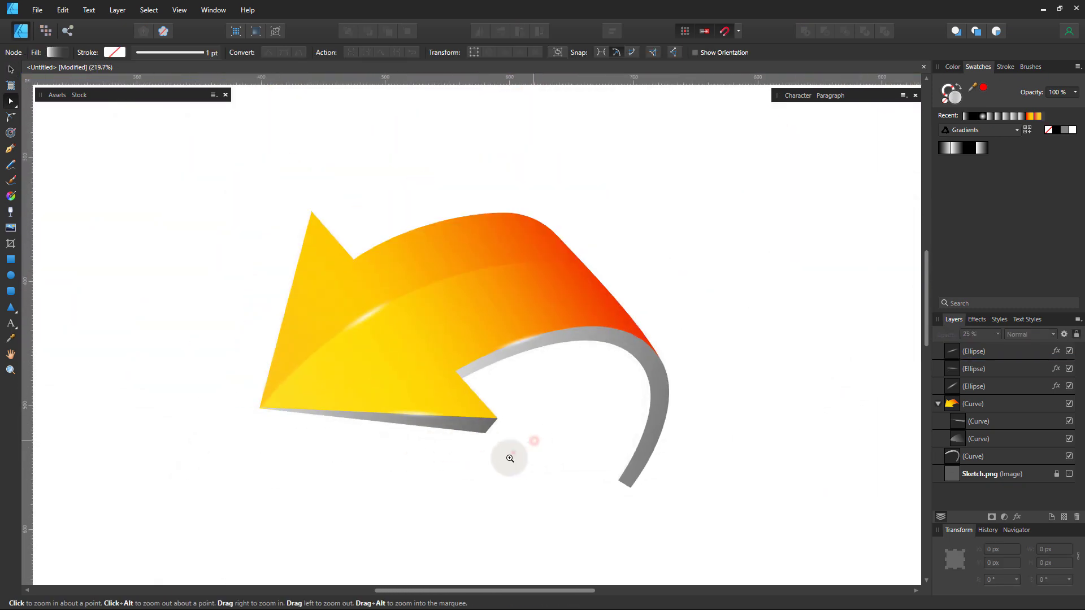
Draw a closed Pen shape from the grey band's lower inner corner to its upper edge and back down within the band.
{"action": "left_click_drag", "start_coordinate": [510, 459], "coordinate": [649, 455]}
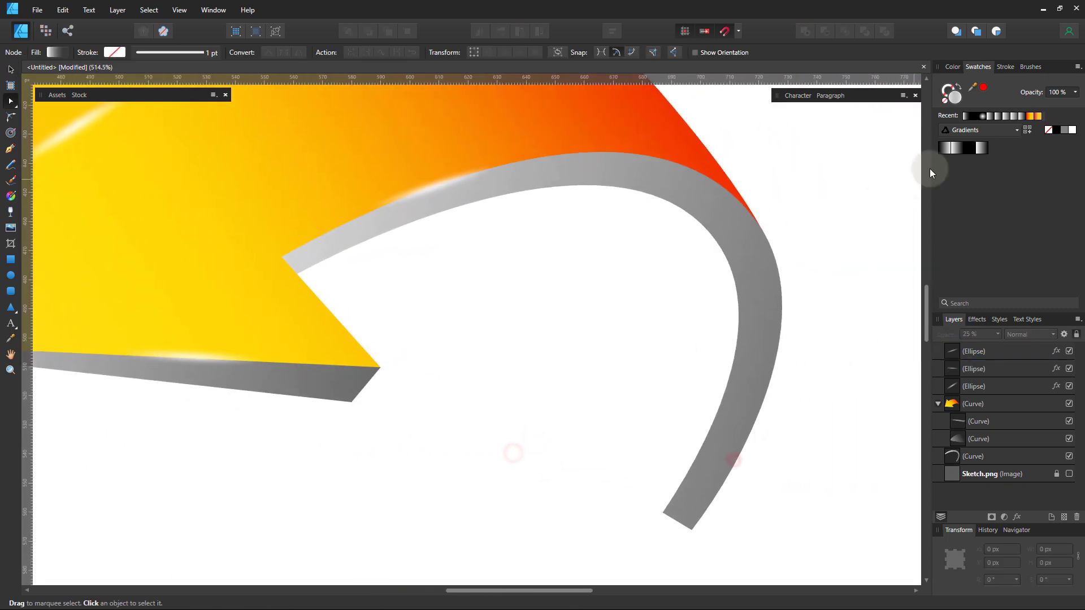
{"action": "key", "text": "p"}
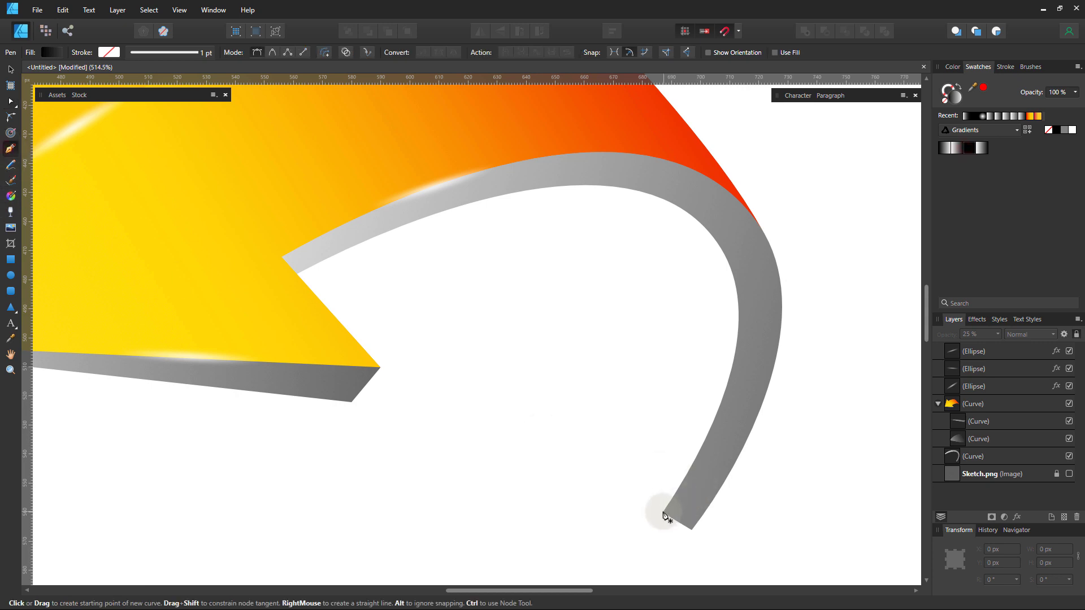
{"action": "left_click", "coordinate": [663, 513]}
{"action": "left_click", "coordinate": [544, 158]}
{"action": "left_click_drag", "start_coordinate": [747, 379], "coordinate": [739, 399]}
{"action": "left_click_drag", "start_coordinate": [718, 437], "coordinate": [710, 448]}
{"action": "left_click_drag", "start_coordinate": [692, 483], "coordinate": [683, 495]}
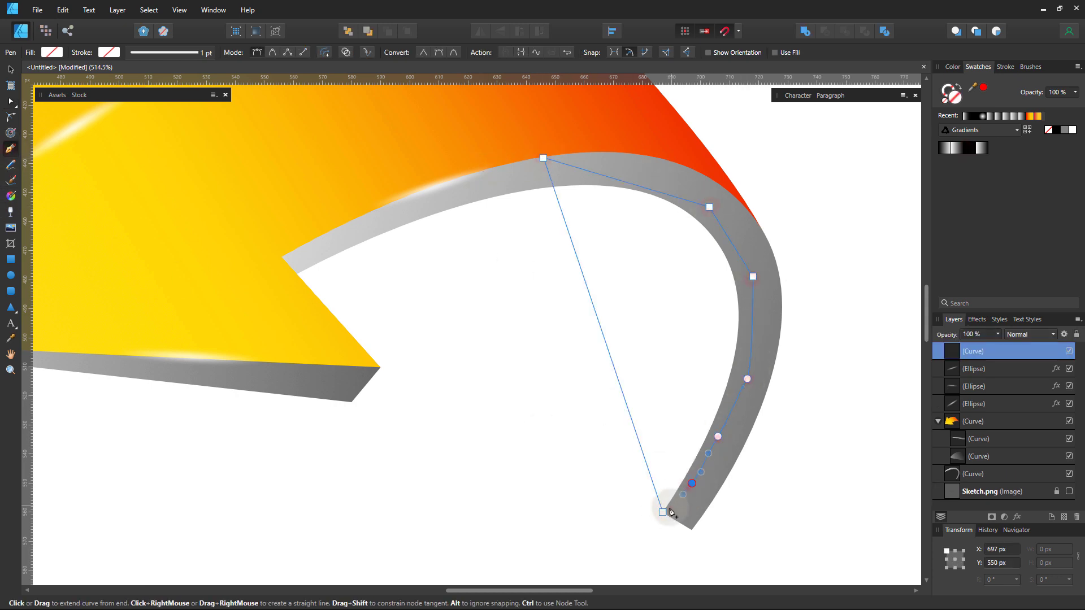
{"action": "left_click", "coordinate": [663, 513]}
Fill the new shape with the black-to-transparent swatch from the Gradients palette and run the gradient down towards the band's lower end.
{"action": "left_click", "coordinate": [972, 147]}
{"action": "key", "text": "g"}
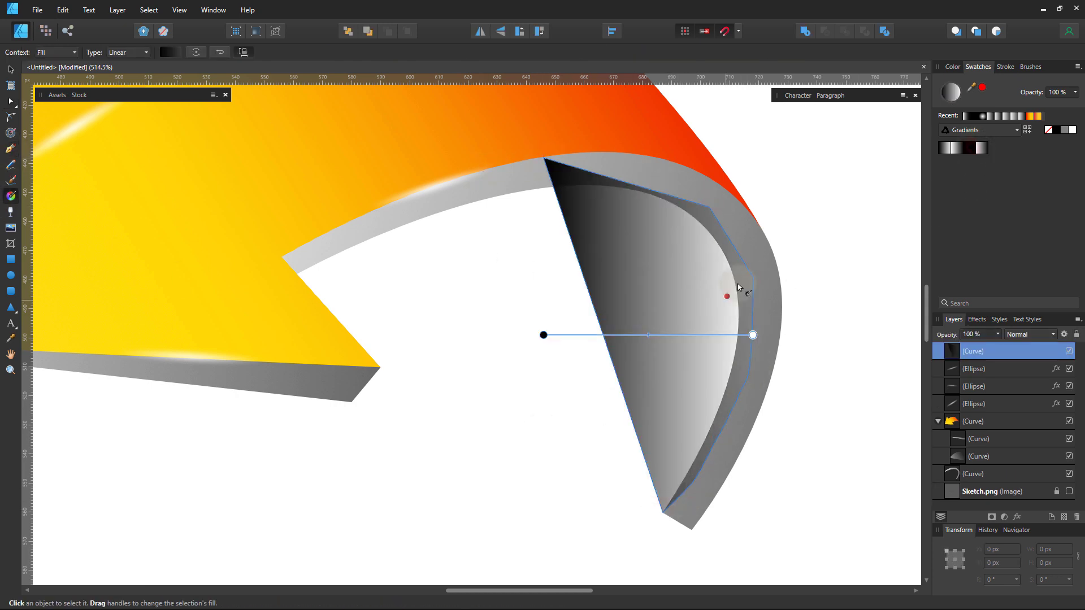
{"action": "left_click_drag", "start_coordinate": [724, 149], "coordinate": [654, 556]}
{"action": "scroll", "coordinate": [637, 313], "scroll_direction": "down", "scroll_amount": 3}
{"action": "left_click_drag", "start_coordinate": [657, 112], "coordinate": [654, 444]}
Apply a linear transparency to the black shape so it fades from the grey band's inner edge into the arrow's open side.
{"action": "scroll", "coordinate": [666, 287], "scroll_direction": "up", "scroll_amount": 3}
{"action": "left_click", "coordinate": [11, 212]}
{"action": "left_click_drag", "start_coordinate": [598, 368], "coordinate": [564, 390]}
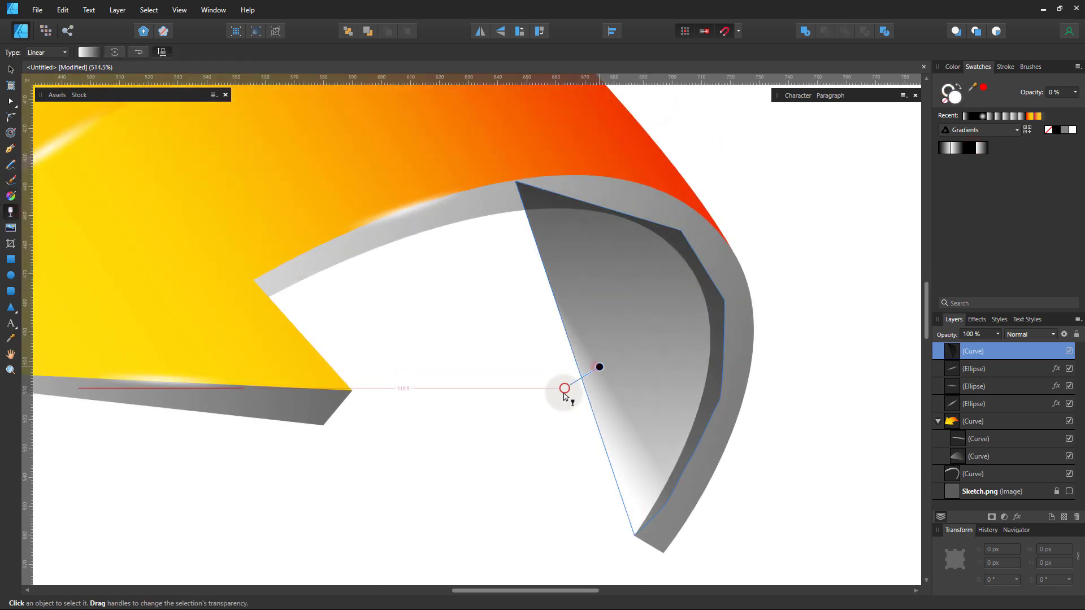
{"action": "left_click_drag", "start_coordinate": [658, 341], "coordinate": [550, 393]}
{"action": "left_click_drag", "start_coordinate": [724, 306], "coordinate": [572, 361]}
{"action": "key", "text": "v"}
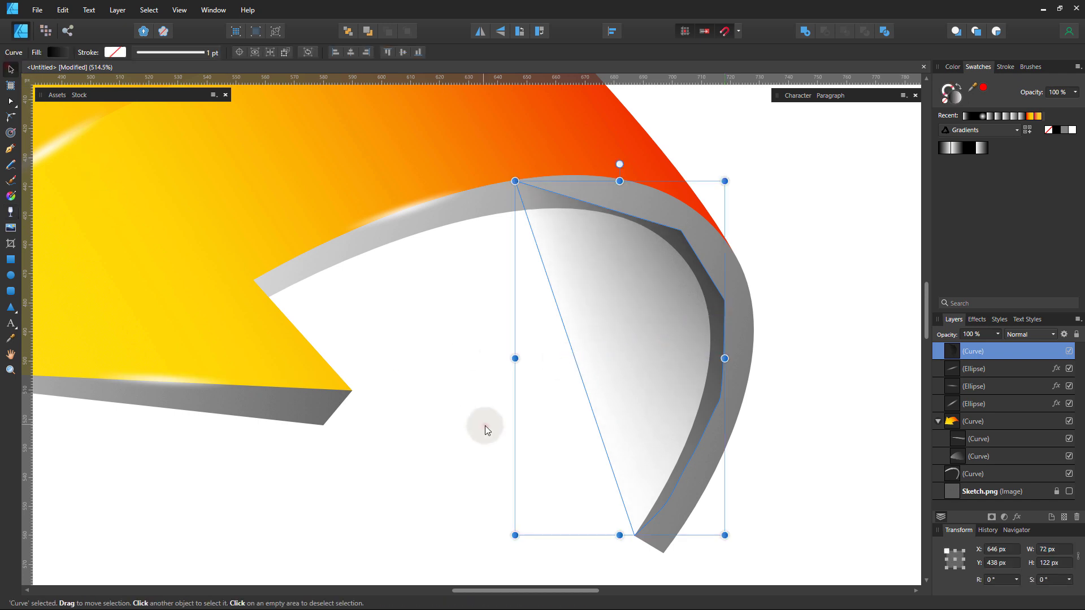
{"action": "left_click", "coordinate": [485, 426]}
Move the faded shadow shape behind the grey band, directly above the Sketch.png layer.
{"action": "left_click", "coordinate": [603, 365]}
{"action": "key", "text": "ctrl+bracketleft"}
{"action": "key", "text": "ctrl+bracketleft"}
{"action": "key", "text": "ctrl+bracketleft"}
{"action": "key", "text": "ctrl+bracketleft"}
{"action": "key", "text": "ctrl+bracketleft"}
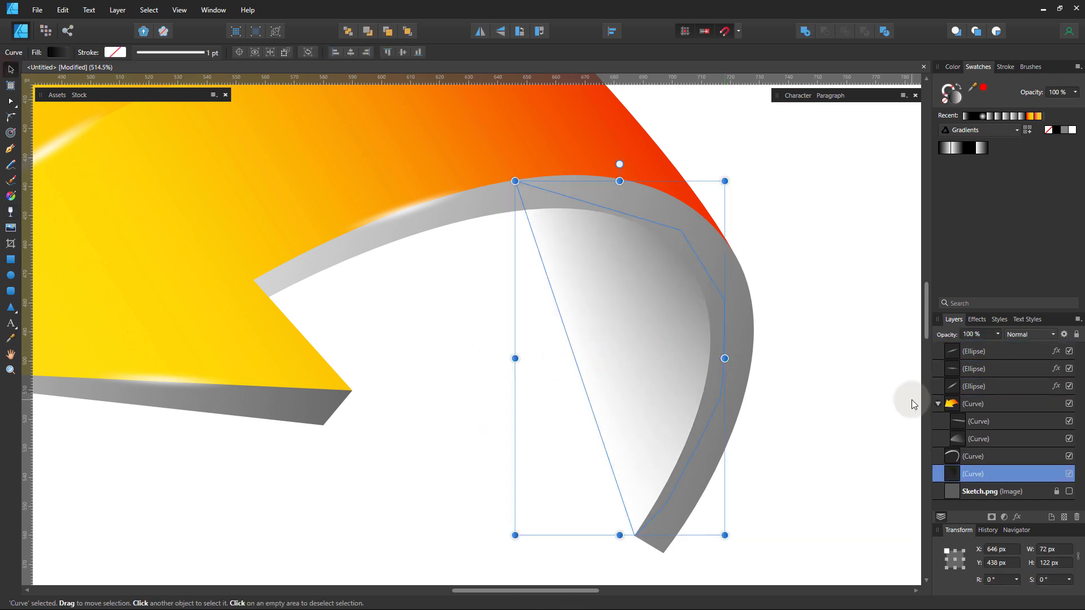
Darken the dark end stop of the curved grey band's gradient to a grey of about 38 lightness.
{"action": "key", "text": "g"}
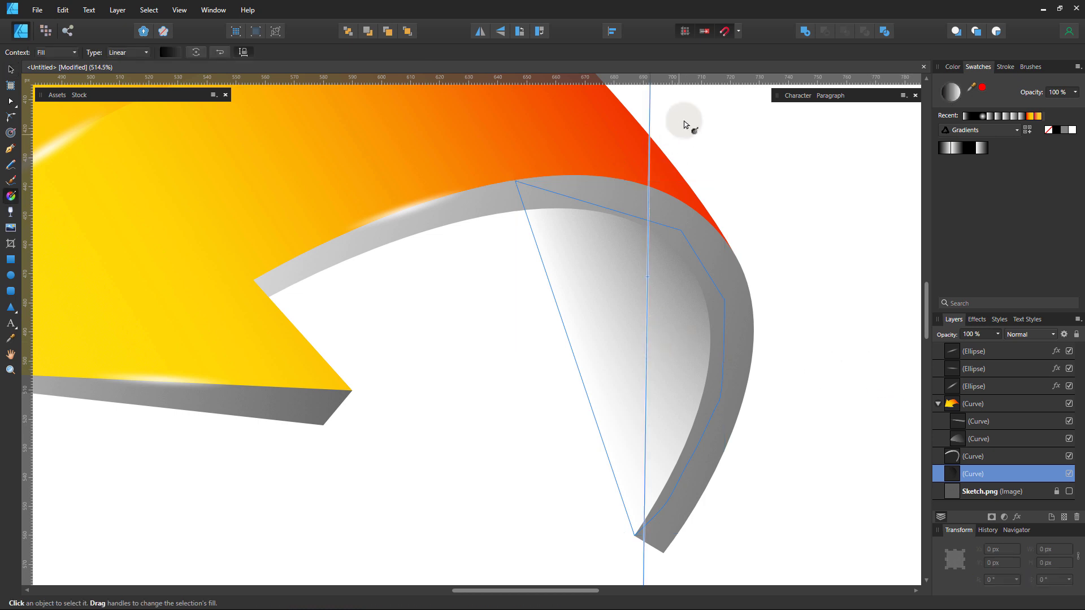
{"action": "scroll", "coordinate": [636, 424], "scroll_direction": "down", "scroll_amount": 3}
{"action": "left_click", "coordinate": [690, 369]}
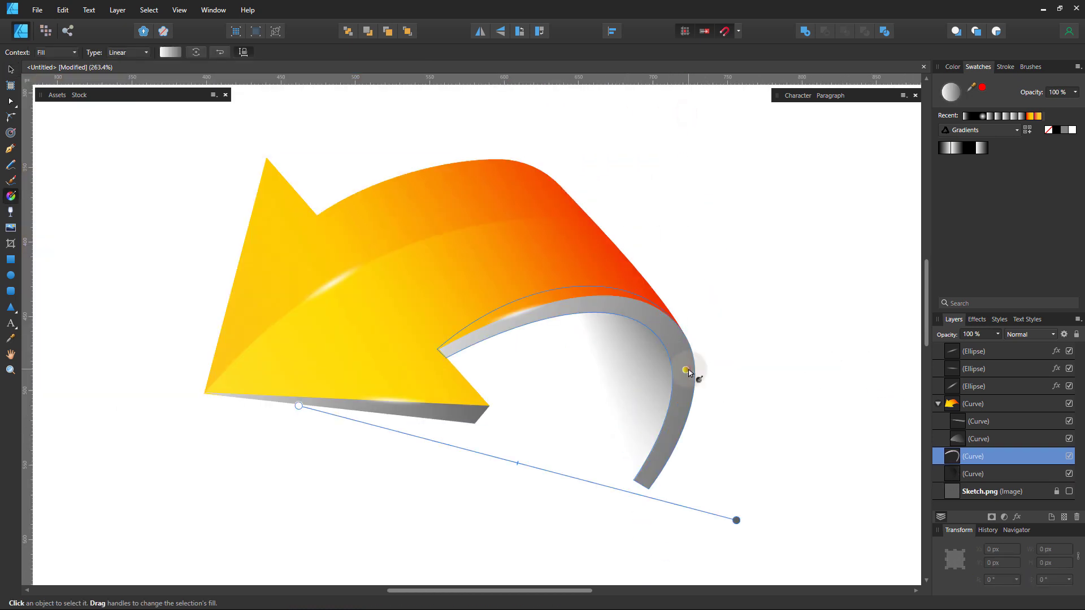
{"action": "key", "text": "b"}
{"action": "left_click", "coordinate": [760, 377]}
{"action": "key", "text": "v"}
{"action": "left_click", "coordinate": [720, 381]}
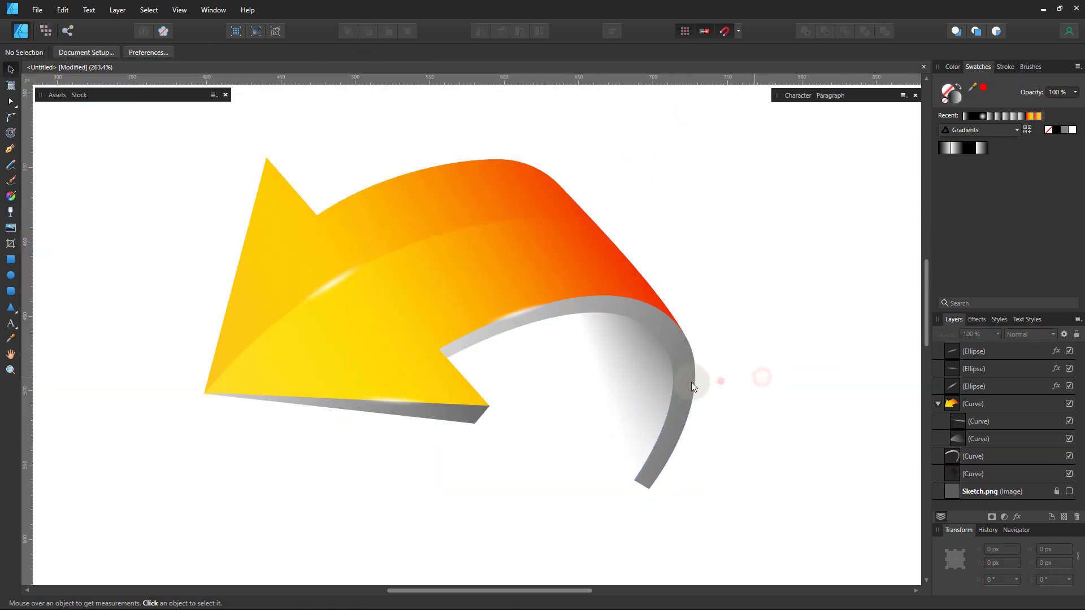
{"action": "left_click", "coordinate": [689, 381]}
{"action": "left_click", "coordinate": [60, 49]}
{"action": "left_click", "coordinate": [59, 153]}
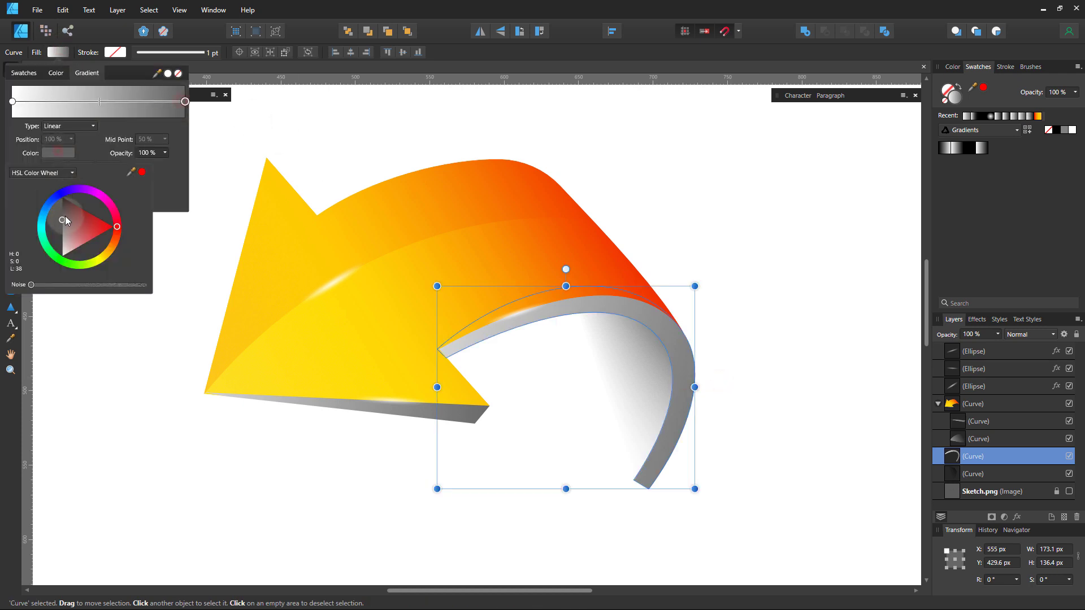
{"action": "left_click_drag", "start_coordinate": [63, 216], "coordinate": [60, 214]}
Lower the inner shadow shape's opacity to 75 % and deselect it.
{"action": "left_click", "coordinate": [646, 366]}
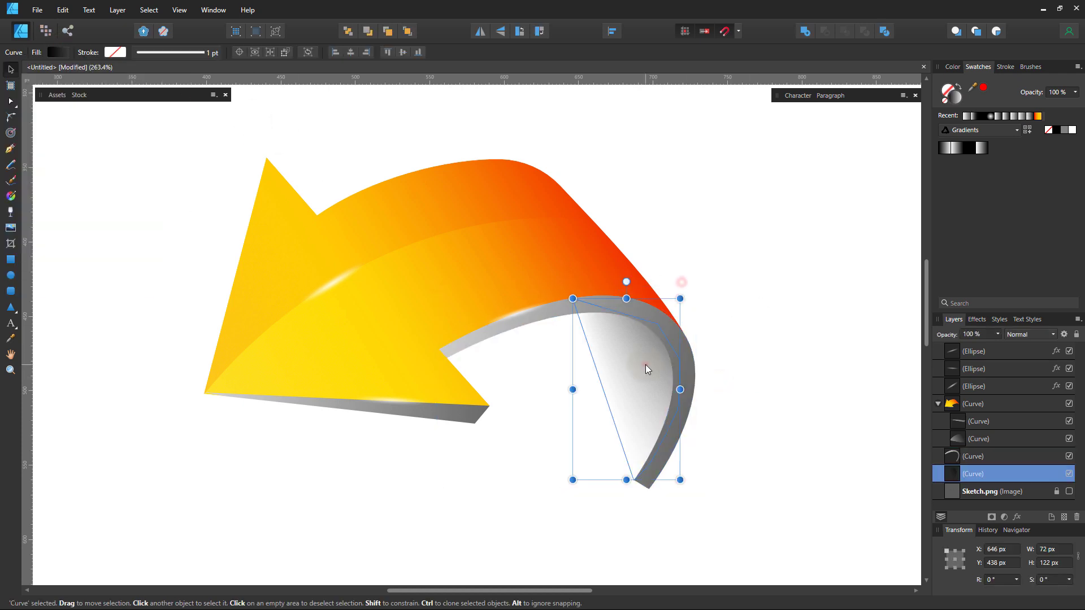
{"action": "left_click_drag", "start_coordinate": [999, 337], "coordinate": [979, 346]}
{"action": "left_click", "coordinate": [816, 407]}
{"action": "scroll", "coordinate": [547, 334], "scroll_direction": "down", "scroll_amount": 5}
{"action": "scroll", "coordinate": [535, 333], "scroll_direction": "up", "scroll_amount": 7}
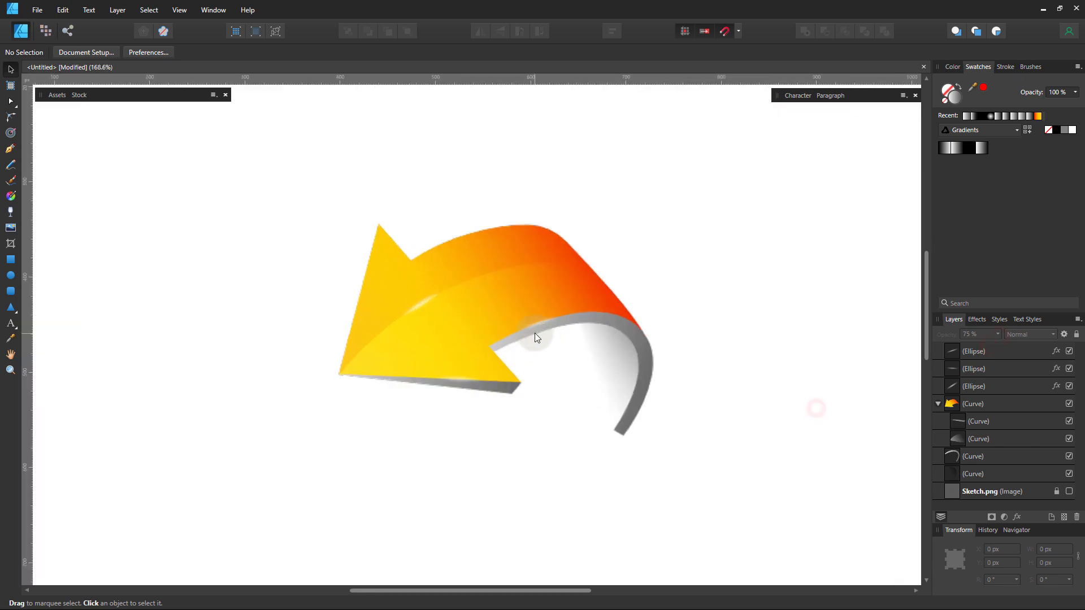
Move the shadow shape's upper end node along the band to about X 633, Y 442 px and bend its top edge up under the band.
{"action": "left_click", "coordinate": [657, 411]}
{"action": "key", "text": "a"}
{"action": "left_click_drag", "start_coordinate": [556, 242], "coordinate": [537, 249]}
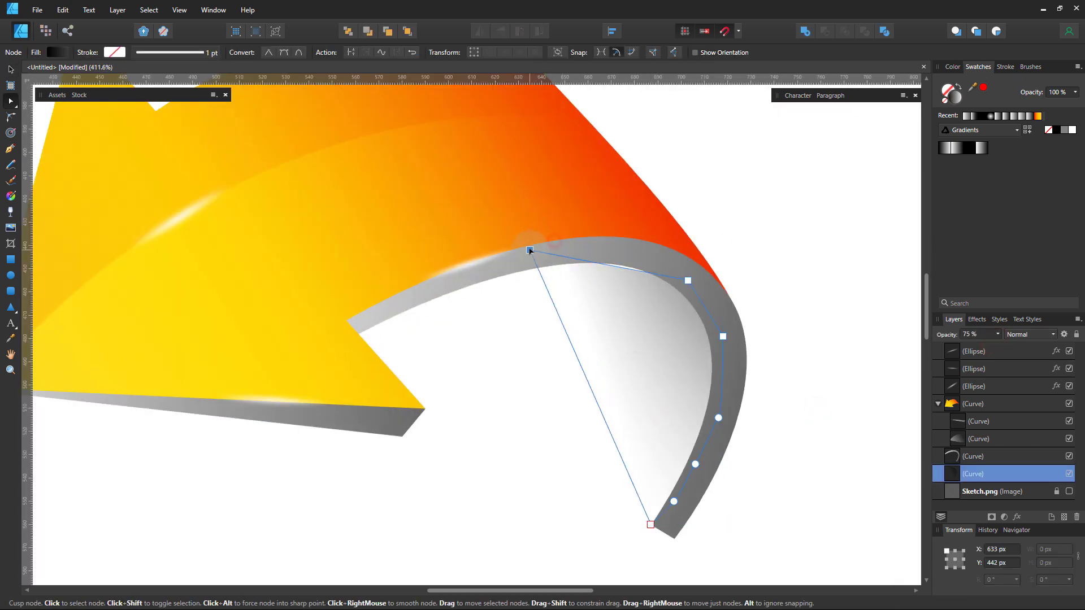
{"action": "left_click_drag", "start_coordinate": [631, 269], "coordinate": [629, 259]}
{"action": "left_click", "coordinate": [800, 281]}
{"action": "scroll", "coordinate": [799, 280], "scroll_direction": "down", "scroll_amount": 5}
{"action": "scroll", "coordinate": [682, 281], "scroll_direction": "up", "scroll_amount": 3}
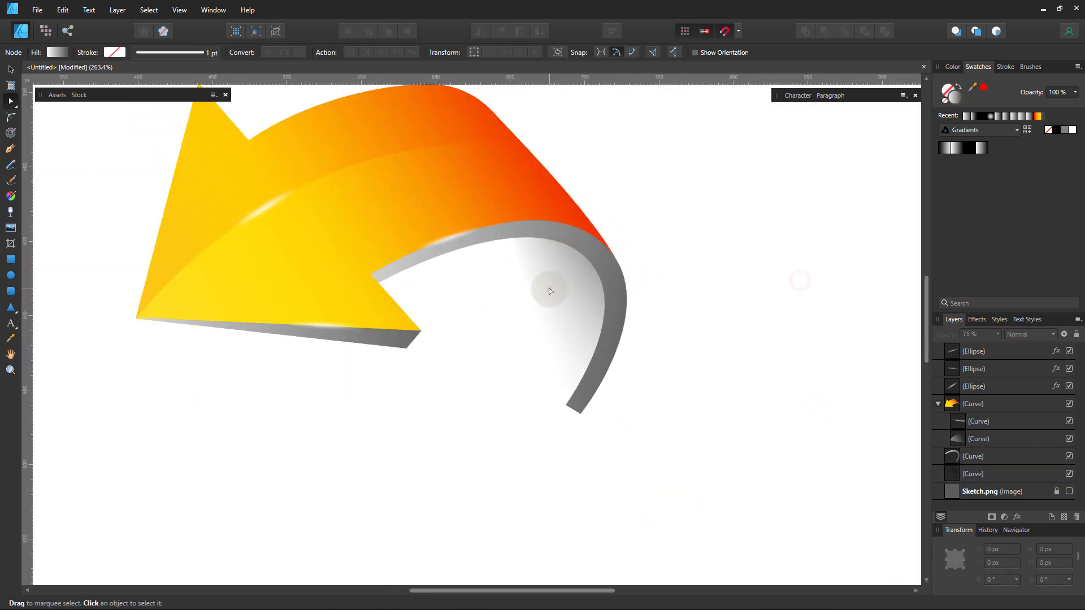
Shift the transparent end of the inner shadow's transparency gradient slightly downwards and deselect the shape.
{"action": "left_click", "coordinate": [550, 291]}
{"action": "key", "text": "g"}
{"action": "left_click", "coordinate": [15, 213]}
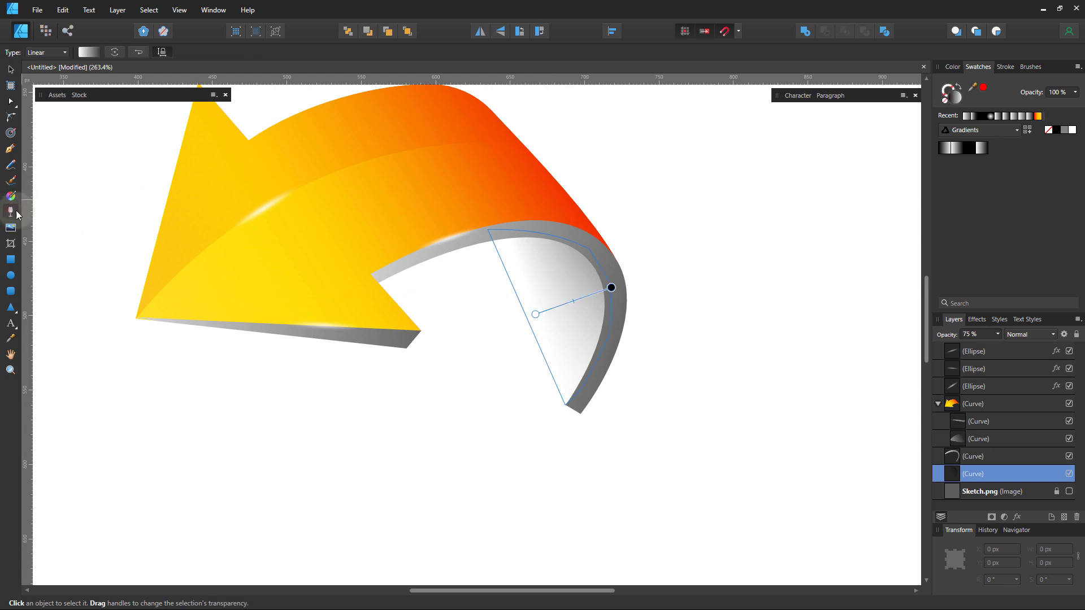
{"action": "left_click_drag", "start_coordinate": [536, 314], "coordinate": [530, 332]}
{"action": "left_click", "coordinate": [661, 347]}
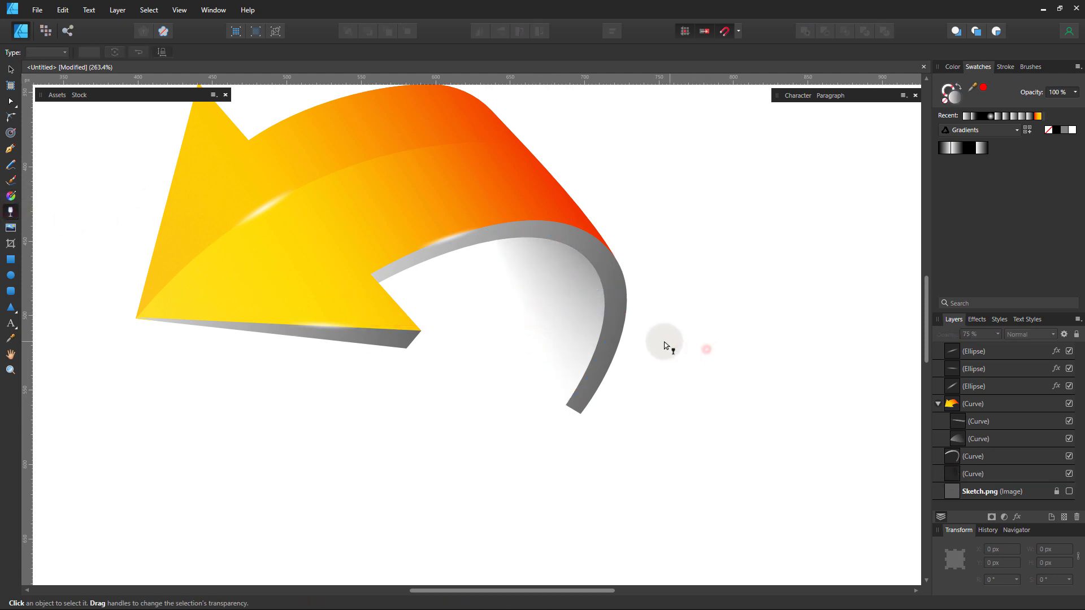
{"action": "scroll", "coordinate": [686, 346], "scroll_direction": "down", "scroll_amount": 8}
{"action": "scroll", "coordinate": [688, 366], "scroll_direction": "up", "scroll_amount": 8}
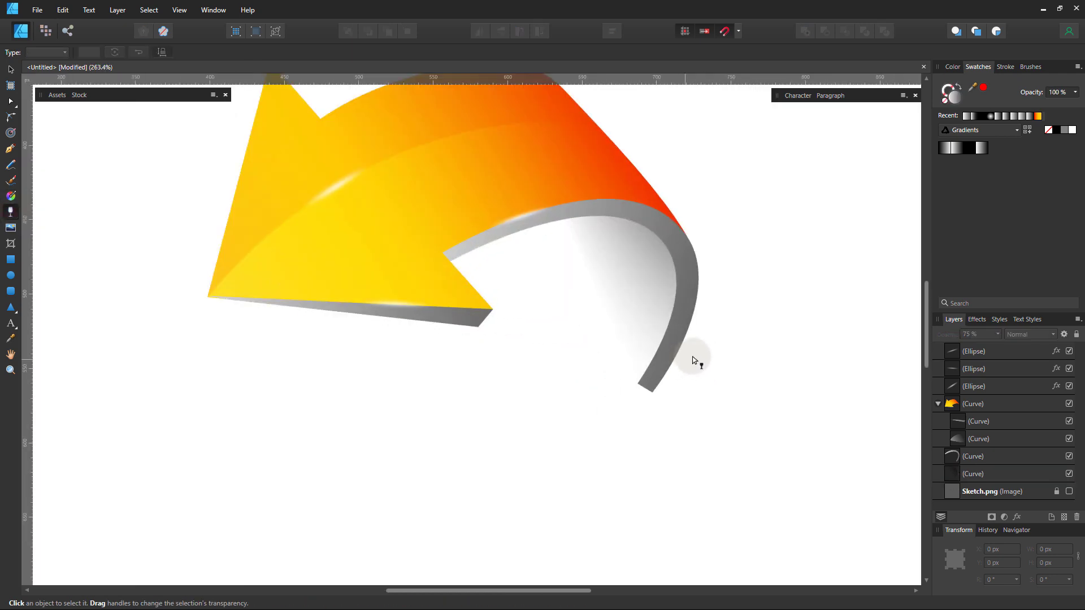
Draw a straight Pen line along the arrowhead's lower edge, from near the tip to the rear corner.
{"action": "key", "text": "v"}
{"action": "left_click_drag", "start_coordinate": [685, 351], "coordinate": [673, 348]}
{"action": "left_click_drag", "start_coordinate": [388, 164], "coordinate": [448, 296]}
{"action": "left_click_drag", "start_coordinate": [373, 368], "coordinate": [490, 381]}
{"action": "left_click_drag", "start_coordinate": [426, 482], "coordinate": [418, 423]}
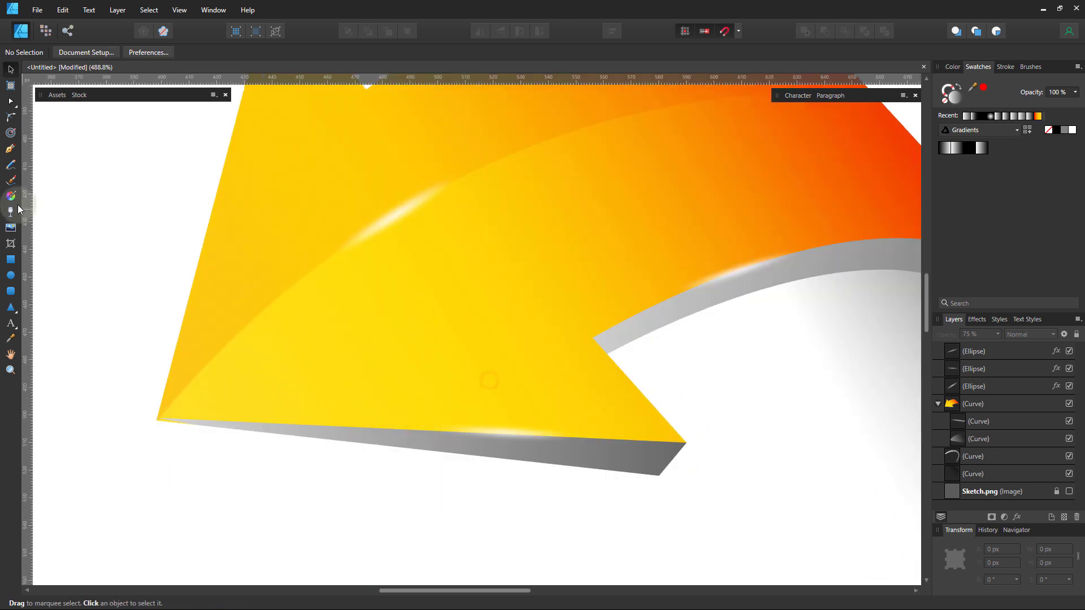
{"action": "key", "text": "p"}
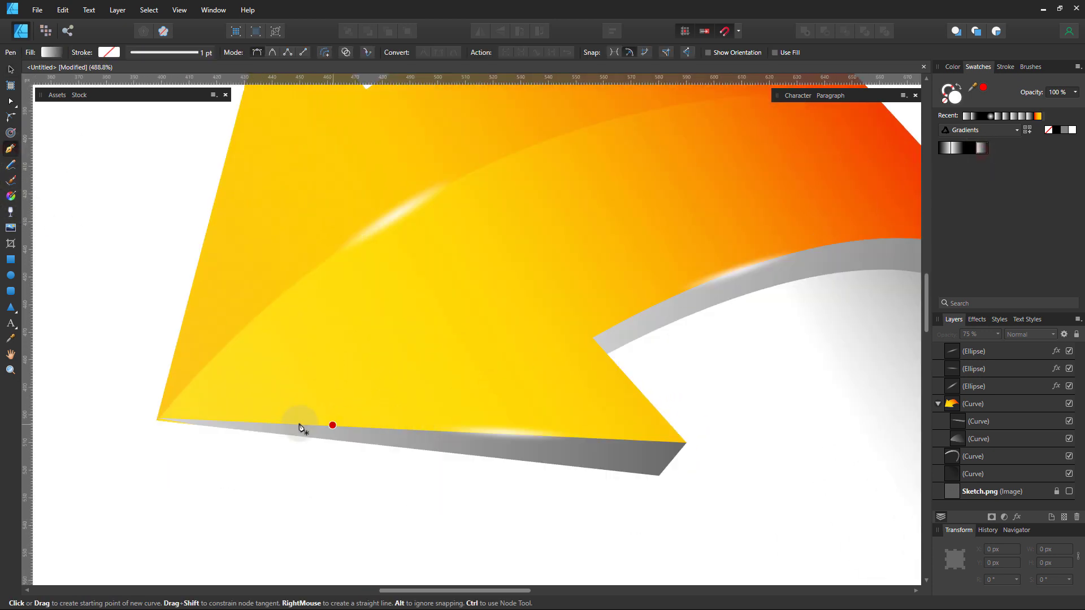
{"action": "left_click", "coordinate": [235, 421]}
{"action": "left_click", "coordinate": [673, 441]}
{"action": "scroll", "coordinate": [398, 441], "scroll_direction": "up", "scroll_amount": 3}
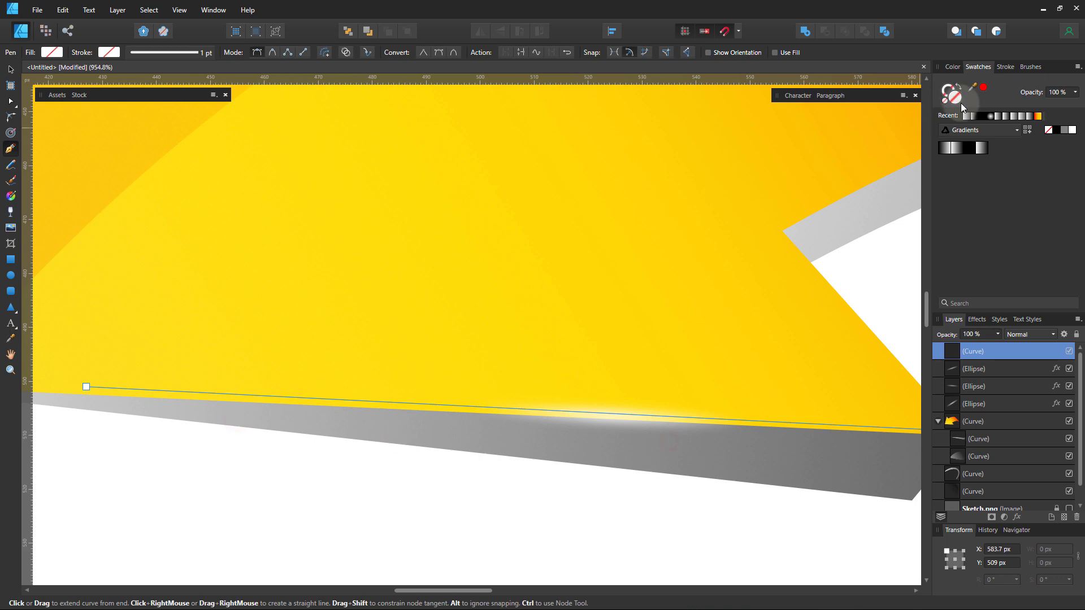
Give the line a white-to-transparent gradient stroke 0.4 pt wide, with a pressure profile tapering to zero at both ends.
{"action": "left_click", "coordinate": [982, 148]}
{"action": "left_click", "coordinate": [1006, 67]}
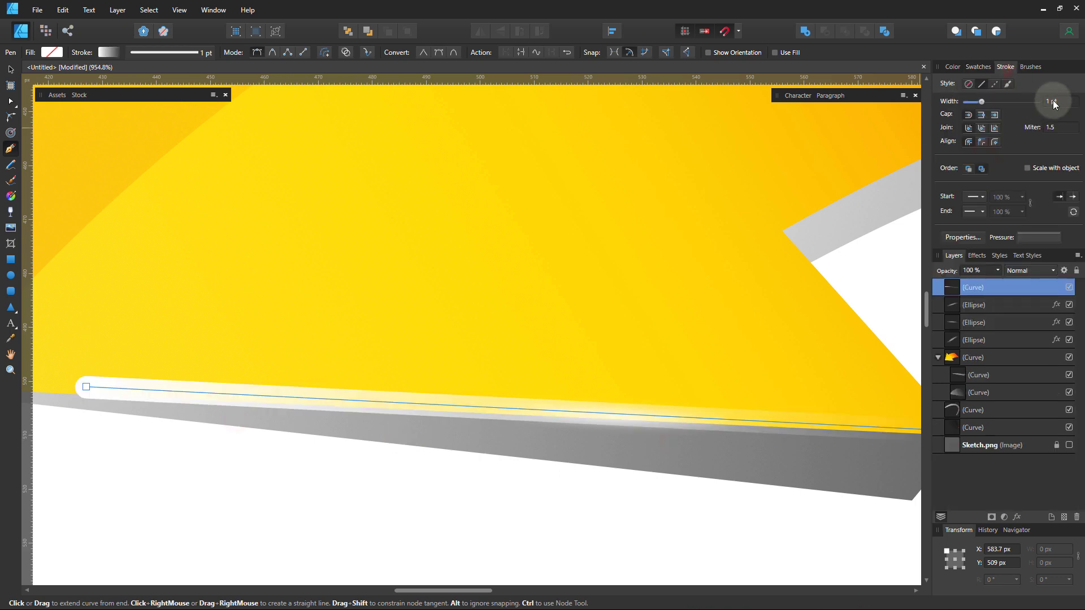
{"action": "scroll", "coordinate": [1053, 103], "scroll_direction": "down", "scroll_amount": 7}
{"action": "scroll", "coordinate": [1052, 103], "scroll_direction": "up", "scroll_amount": 1}
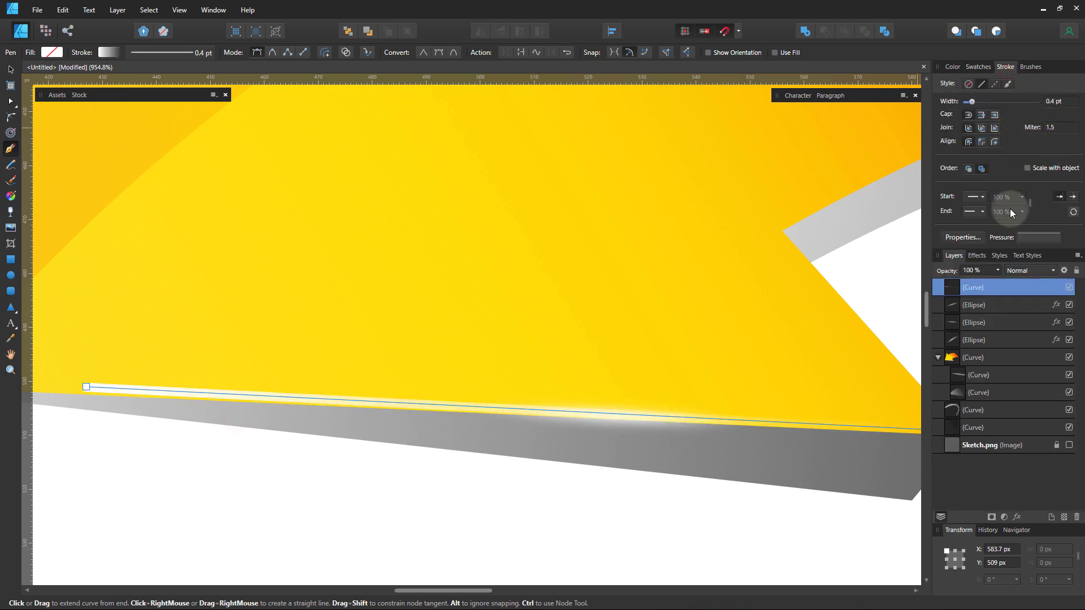
{"action": "left_click", "coordinate": [1028, 237]}
{"action": "left_click", "coordinate": [1010, 252]}
{"action": "left_click_drag", "start_coordinate": [940, 252], "coordinate": [926, 383]}
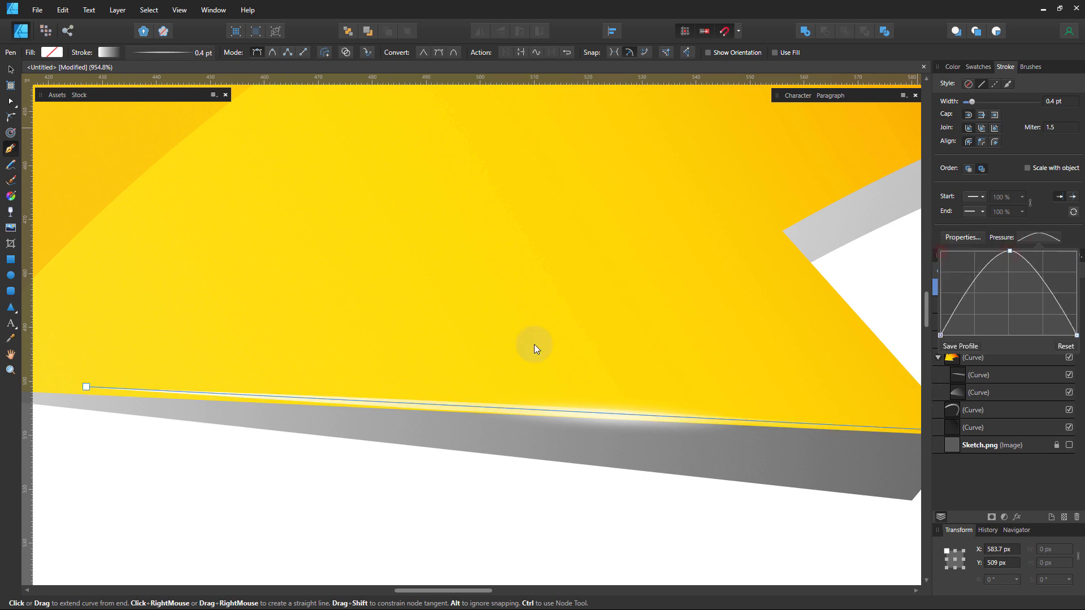
Move the line's end nodes onto the arrowhead's lower edge, at about 426.2, 502.3 px and 583.7, 509.8 px.
{"action": "left_click", "coordinate": [11, 102]}
{"action": "left_click_drag", "start_coordinate": [367, 439], "coordinate": [326, 316]}
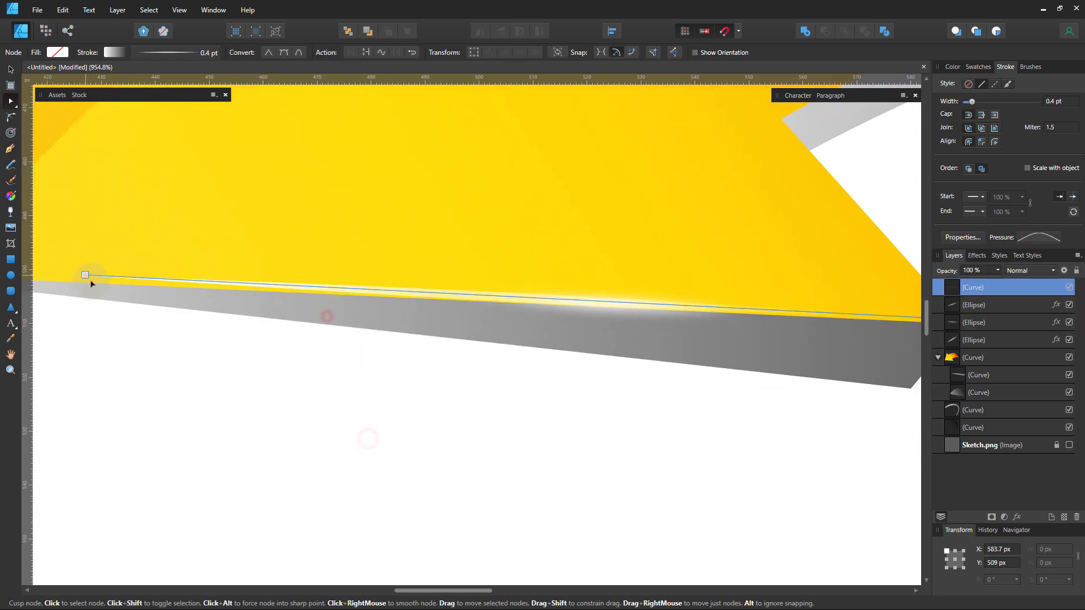
{"action": "left_click", "coordinate": [85, 276]}
{"action": "scroll", "coordinate": [82, 281], "scroll_direction": "up", "scroll_amount": 4}
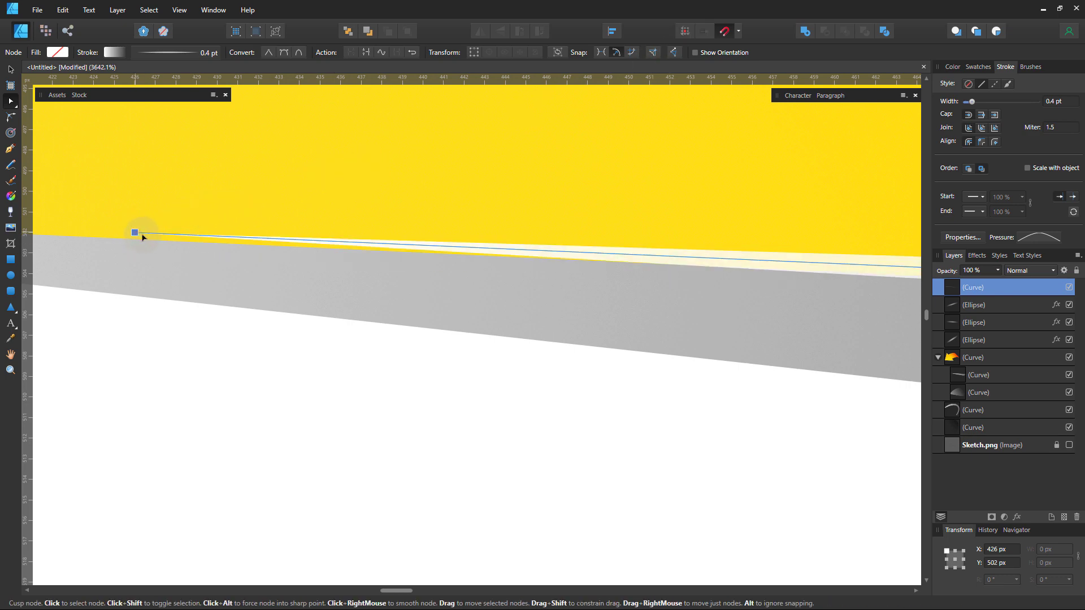
{"action": "left_click_drag", "start_coordinate": [135, 233], "coordinate": [139, 239]}
{"action": "scroll", "coordinate": [650, 267], "scroll_direction": "down", "scroll_amount": 8}
{"action": "left_click_drag", "start_coordinate": [844, 295], "coordinate": [280, 329]}
{"action": "scroll", "coordinate": [517, 324], "scroll_direction": "up", "scroll_amount": 2}
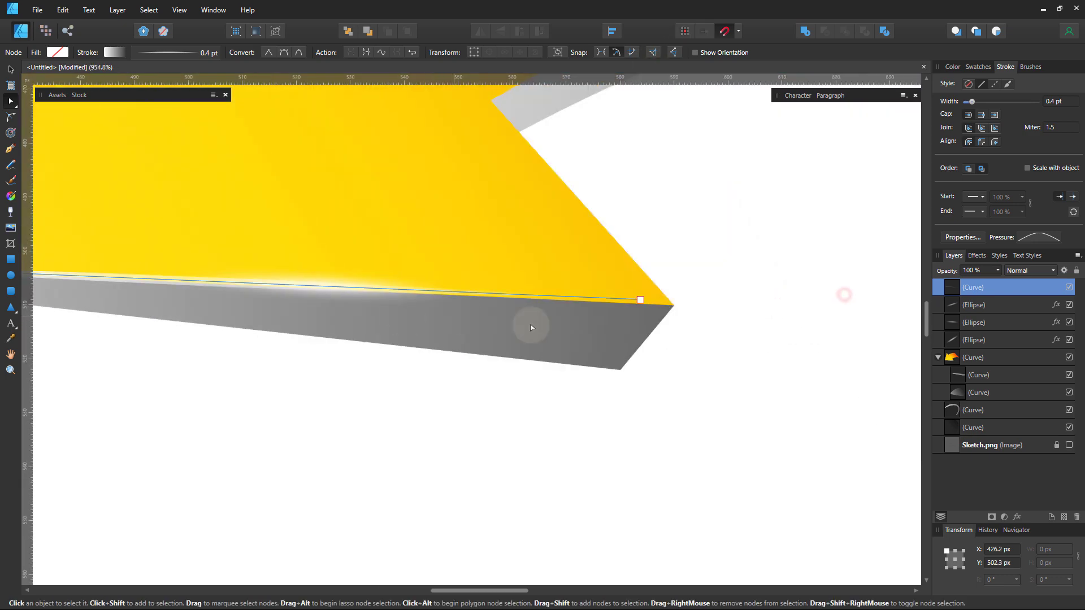
{"action": "left_click_drag", "start_coordinate": [641, 300], "coordinate": [641, 305]}
Change the line's stroke gradient to elliptical, centre it on the lower glint and stretch it to the arrowhead's rear corner.
{"action": "left_click_drag", "start_coordinate": [328, 335], "coordinate": [643, 322]}
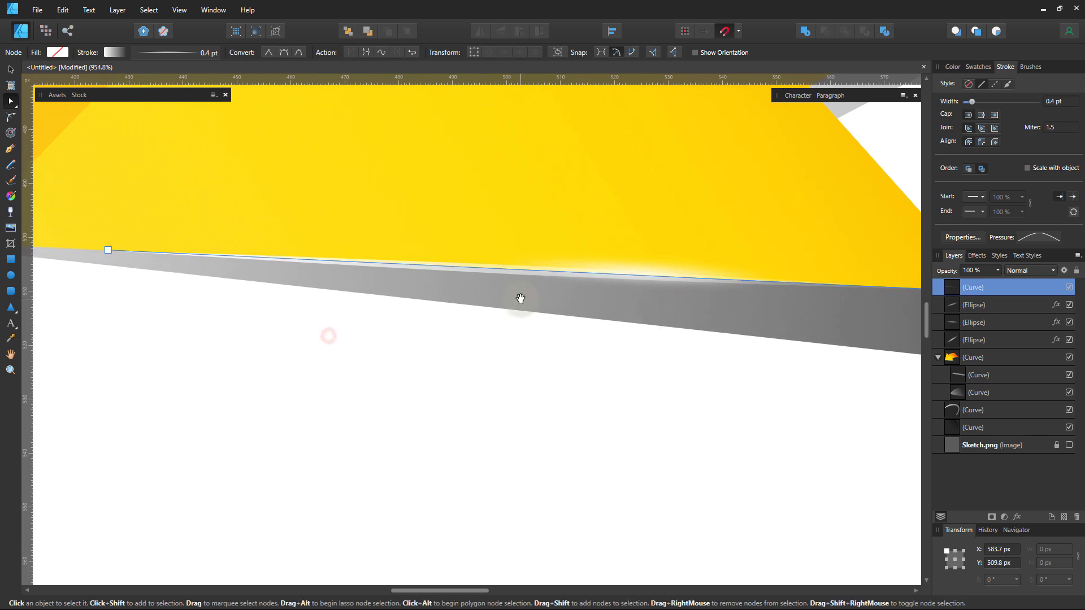
{"action": "left_click", "coordinate": [106, 49]}
{"action": "key", "text": "g"}
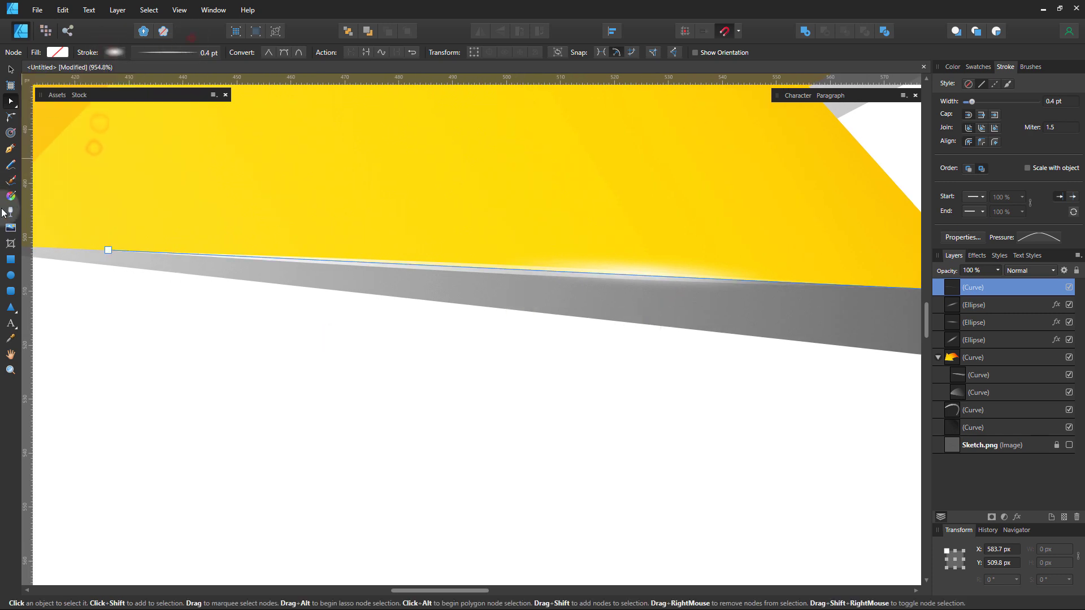
{"action": "left_click", "coordinate": [588, 277]}
{"action": "left_click_drag", "start_coordinate": [580, 275], "coordinate": [934, 288]}
{"action": "scroll", "coordinate": [452, 311], "scroll_direction": "down", "scroll_amount": 4}
{"action": "left_click_drag", "start_coordinate": [649, 304], "coordinate": [672, 302]}
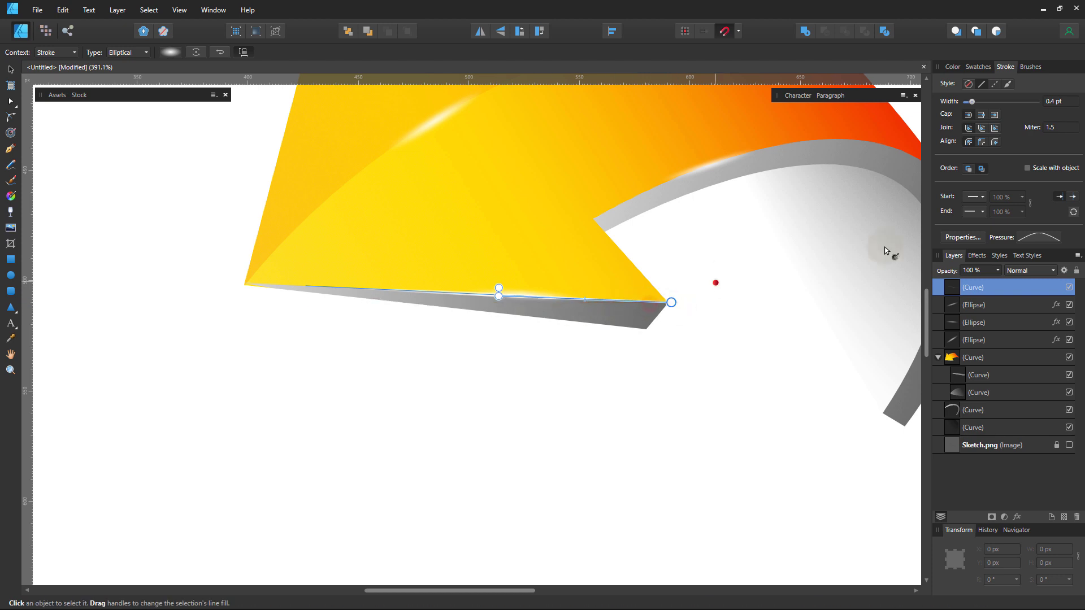
Set the lower edge line's blend mode to Overlay and deselect it.
{"action": "left_click", "coordinate": [1029, 270]}
{"action": "left_click", "coordinate": [1024, 430]}
{"action": "key", "text": "v"}
{"action": "left_click", "coordinate": [296, 340]}
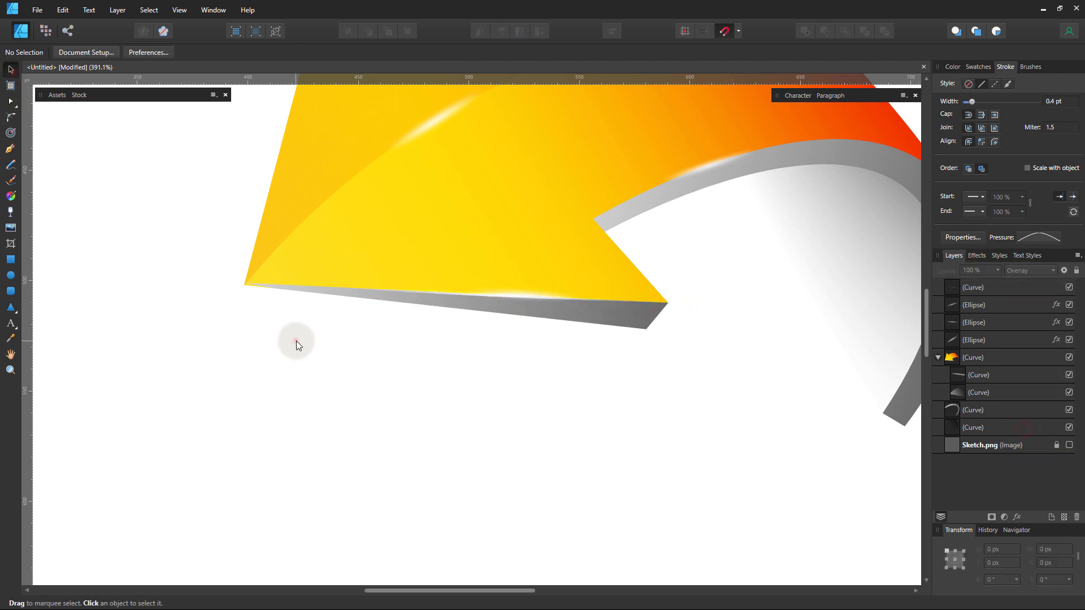
Draw a second line in the same stroke style along the arrow's lighter highlight boundary and bend it to follow the curve.
{"action": "left_click", "coordinate": [397, 294]}
{"action": "scroll", "coordinate": [525, 254], "scroll_direction": "up", "scroll_amount": 2}
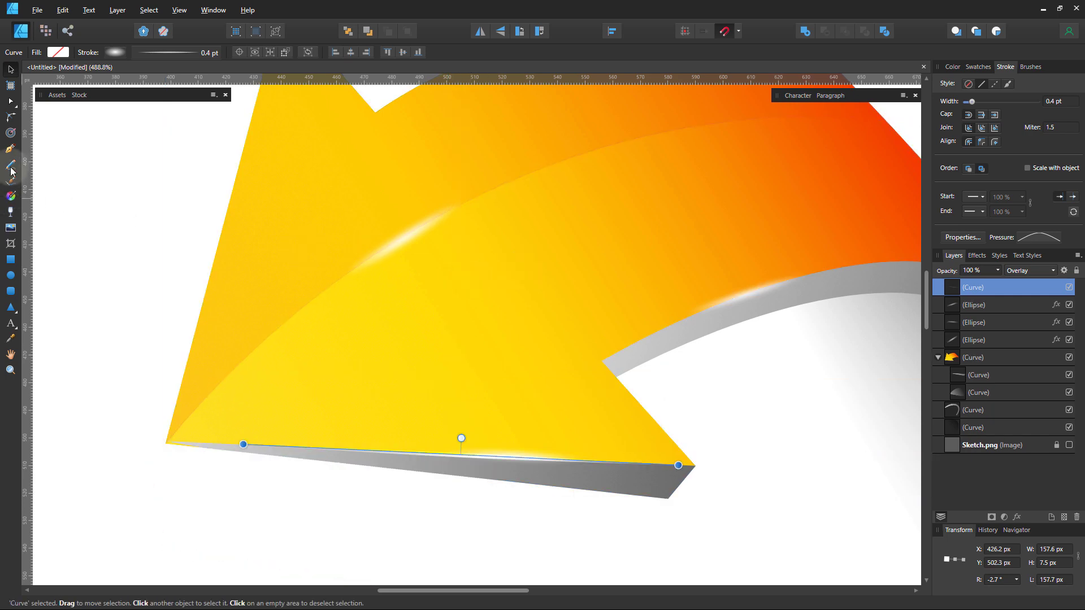
{"action": "left_click", "coordinate": [10, 149]}
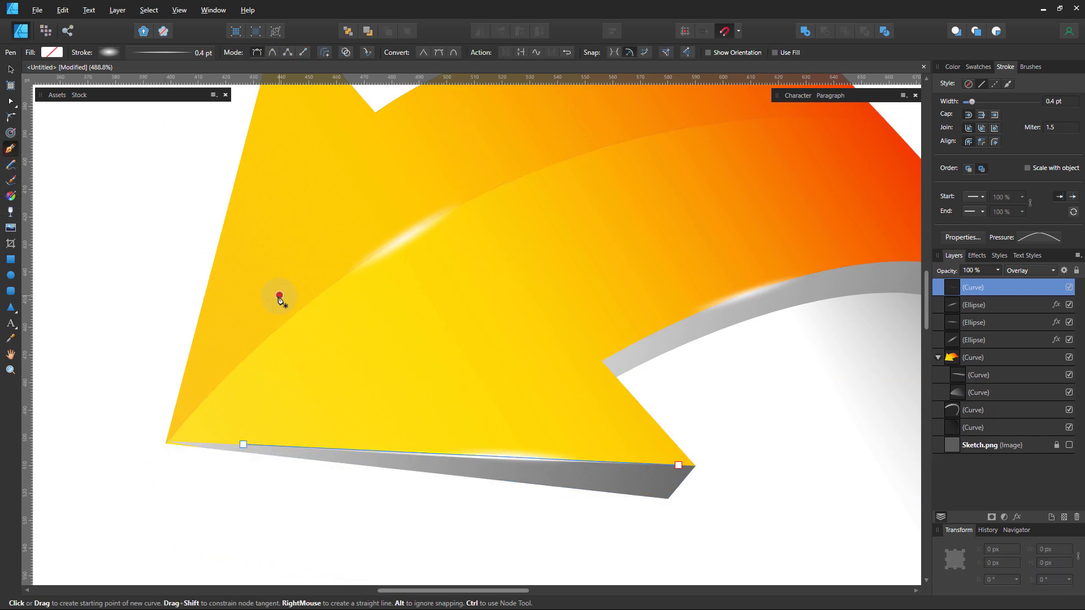
{"action": "left_click", "coordinate": [221, 389]}
{"action": "scroll", "coordinate": [552, 223], "scroll_direction": "up", "scroll_amount": 3}
{"action": "left_click", "coordinate": [618, 221]}
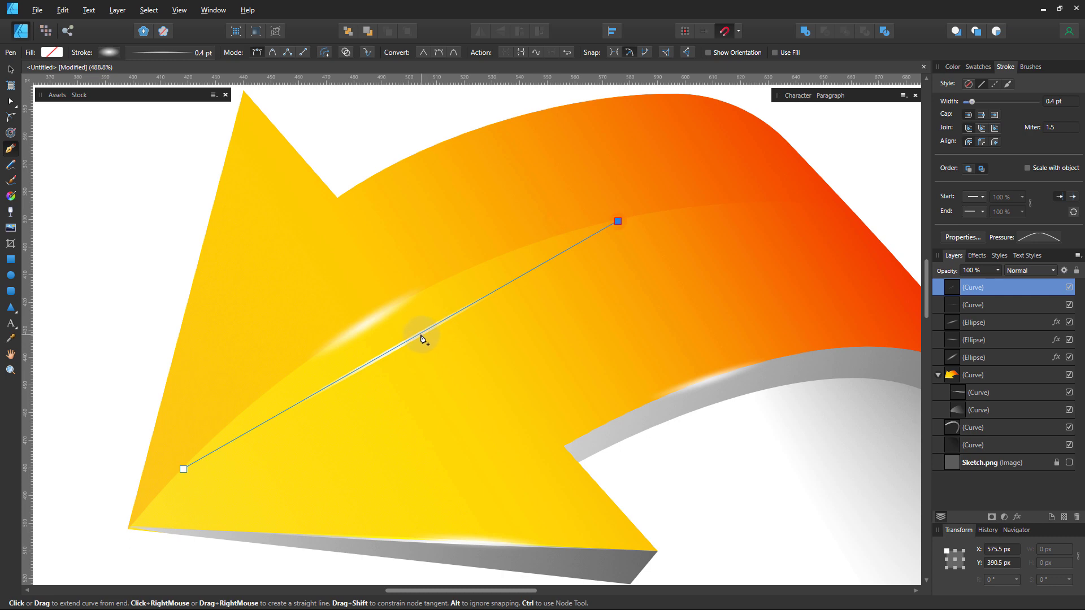
{"action": "mouse_move", "coordinate": [421, 339]}
{"action": "left_mouse_down"}
{"action": "mouse_move", "coordinate": [412, 310]}
{"action": "mouse_move", "coordinate": [424, 332]}
{"action": "left_mouse_up"}
Set the new curve to Overlay blending, fit its elliptical stroke gradient around the upper glint, and deselect it.
{"action": "left_click", "coordinate": [1030, 270]}
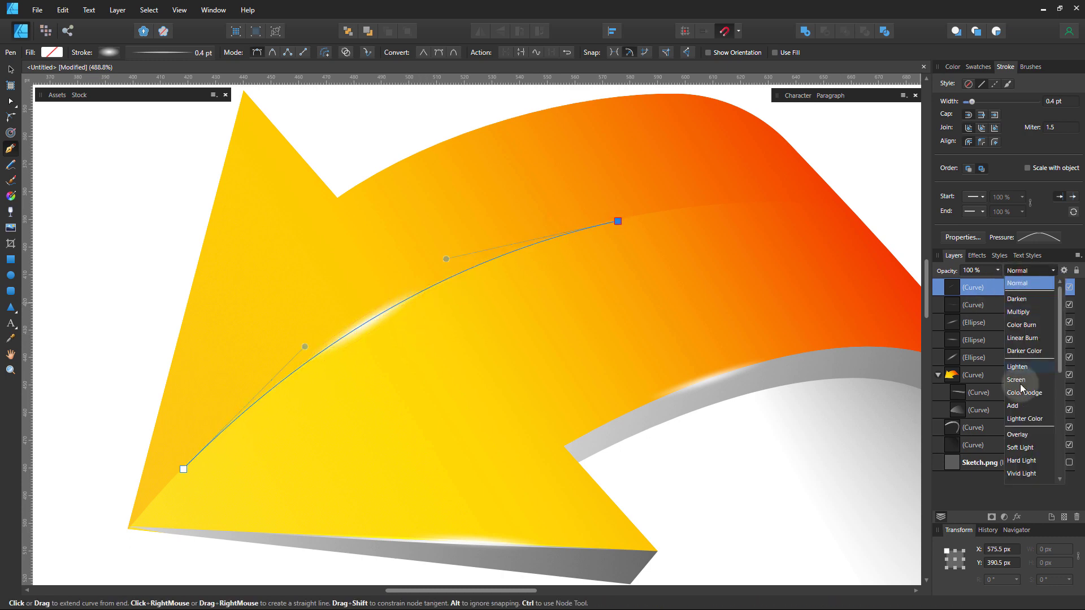
{"action": "left_click", "coordinate": [1018, 434]}
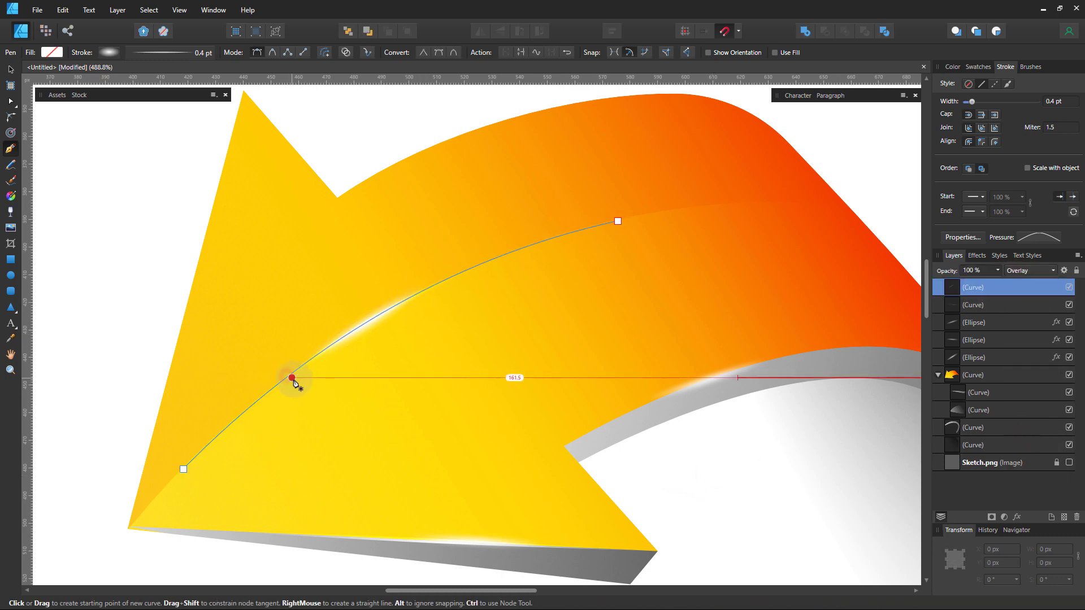
{"action": "key", "text": "g"}
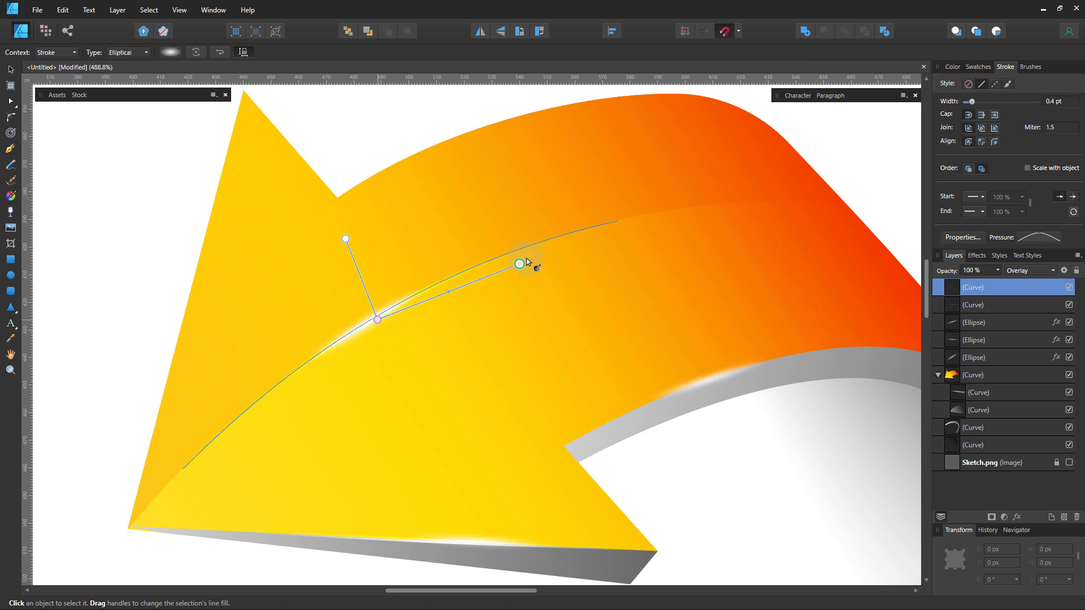
{"action": "left_click", "coordinate": [10, 71]}
{"action": "left_click", "coordinate": [93, 210]}
{"action": "scroll", "coordinate": [169, 253], "scroll_direction": "down", "scroll_amount": 3}
{"action": "scroll", "coordinate": [168, 253], "scroll_direction": "up", "scroll_amount": 3}
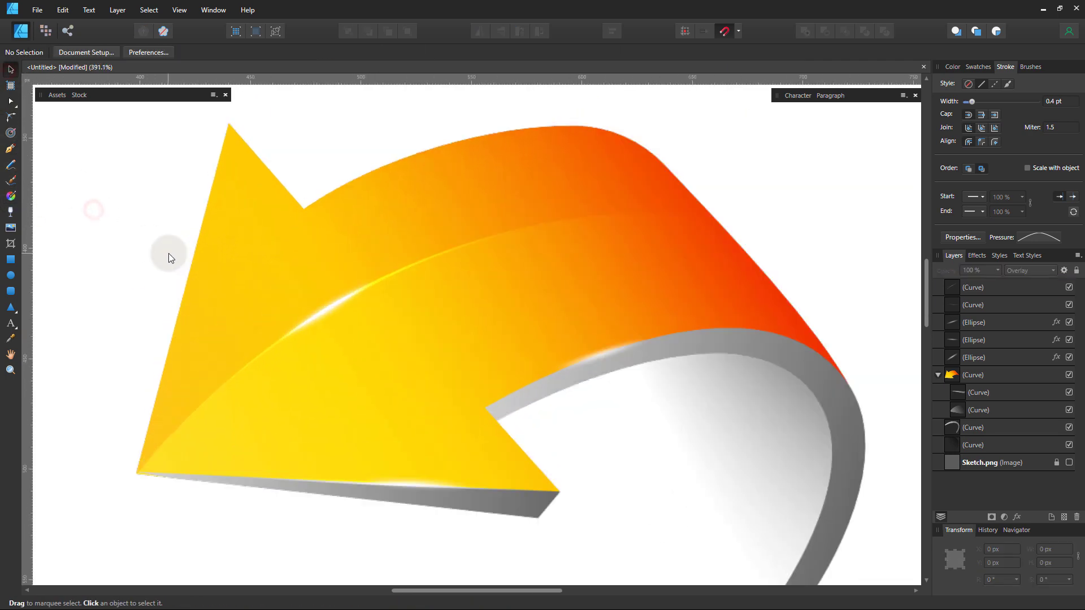
Set the stroke width of the curved highlight on the arrow's upper face to 0.7 pt and deselect it.
{"action": "left_click", "coordinate": [448, 281]}
{"action": "left_click", "coordinate": [1054, 102]}
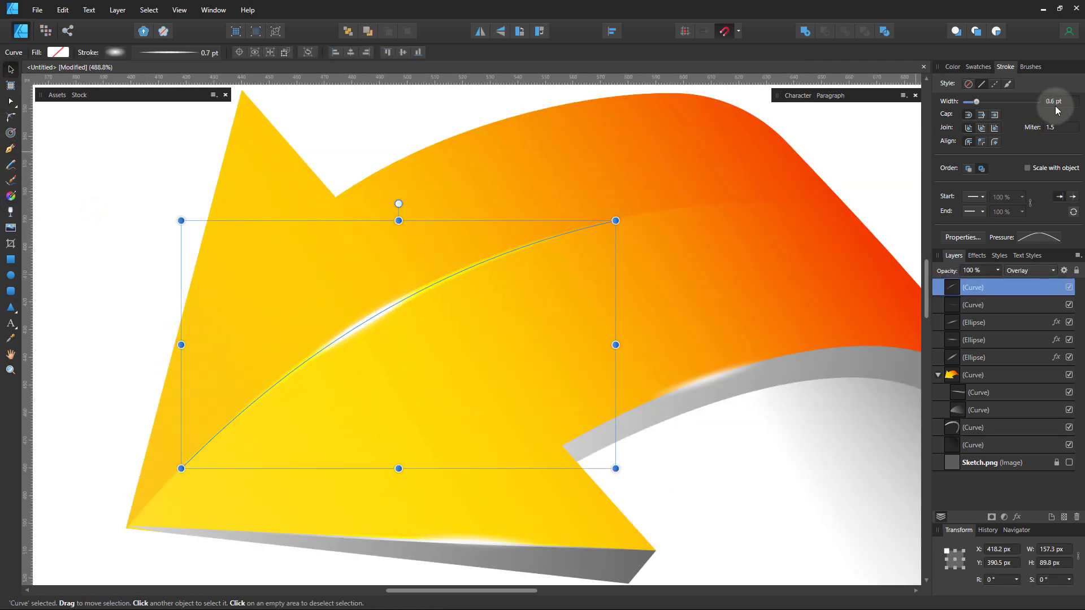
{"action": "left_click", "coordinate": [792, 473]}
{"action": "scroll", "coordinate": [735, 446], "scroll_direction": "down", "scroll_amount": 4}
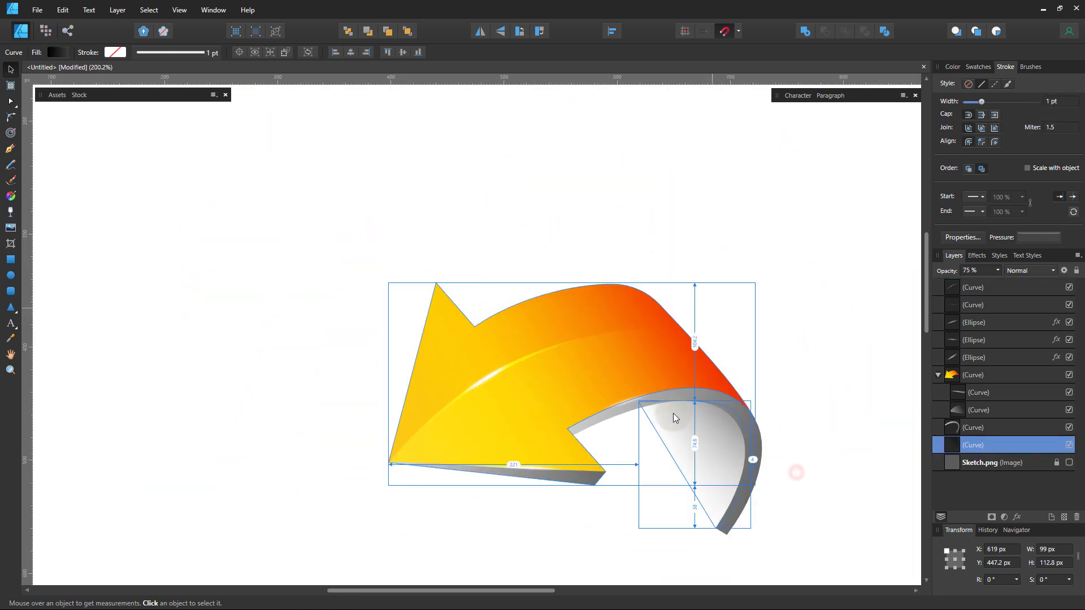
{"action": "scroll", "coordinate": [780, 546], "scroll_direction": "up", "scroll_amount": 5}
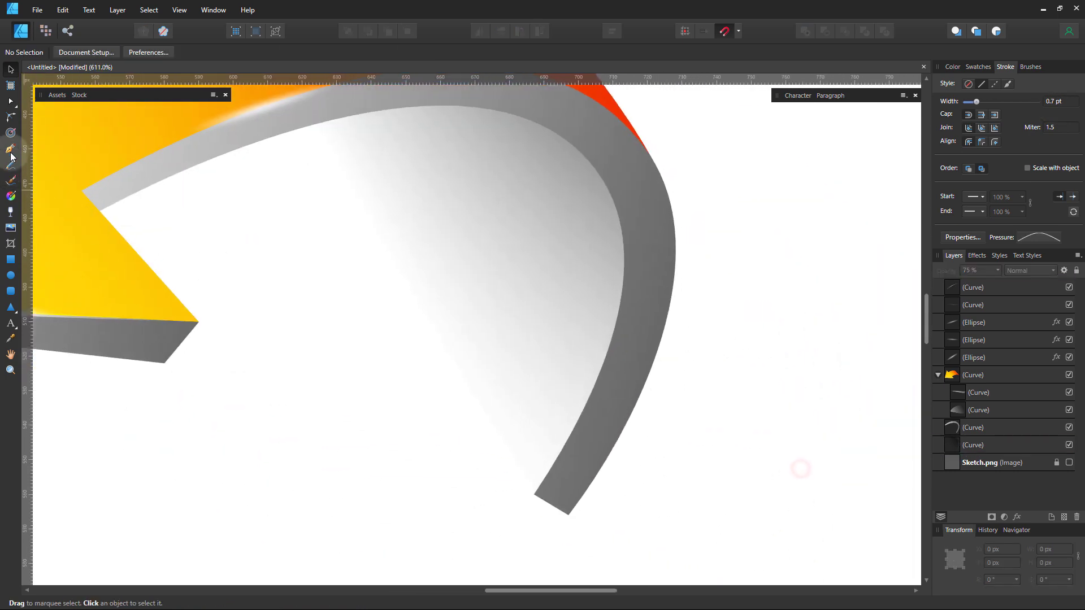
Draw a line in the same tapered style along the grey band's inner edge and bend it to follow the curve.
{"action": "left_click", "coordinate": [10, 150]}
{"action": "left_click", "coordinate": [424, 105]}
{"action": "left_click", "coordinate": [618, 320]}
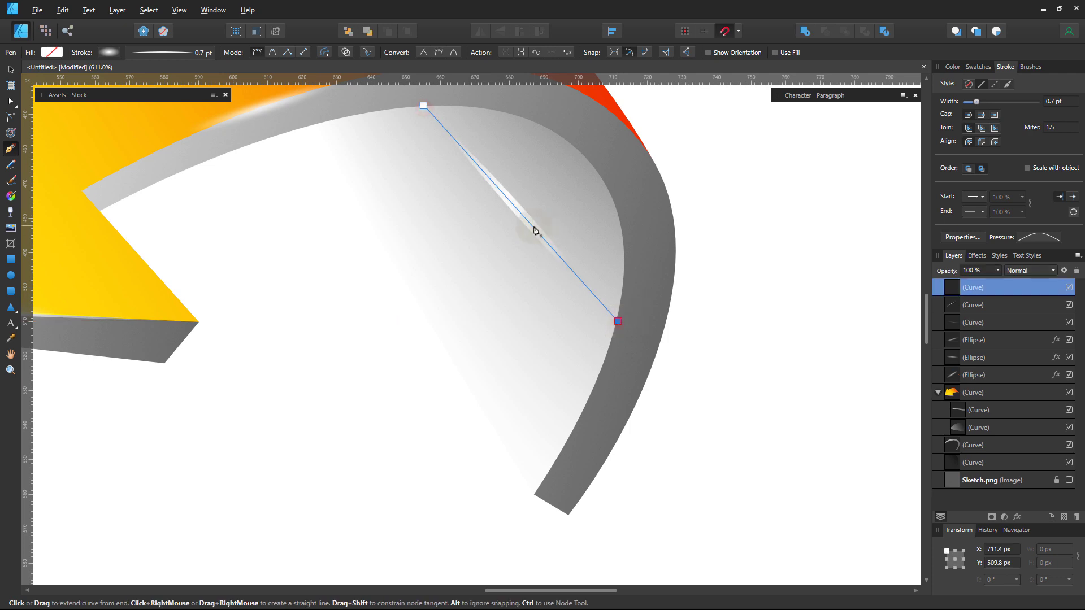
{"action": "left_click_drag", "start_coordinate": [533, 227], "coordinate": [607, 176]}
{"action": "left_click_drag", "start_coordinate": [573, 119], "coordinate": [577, 110]}
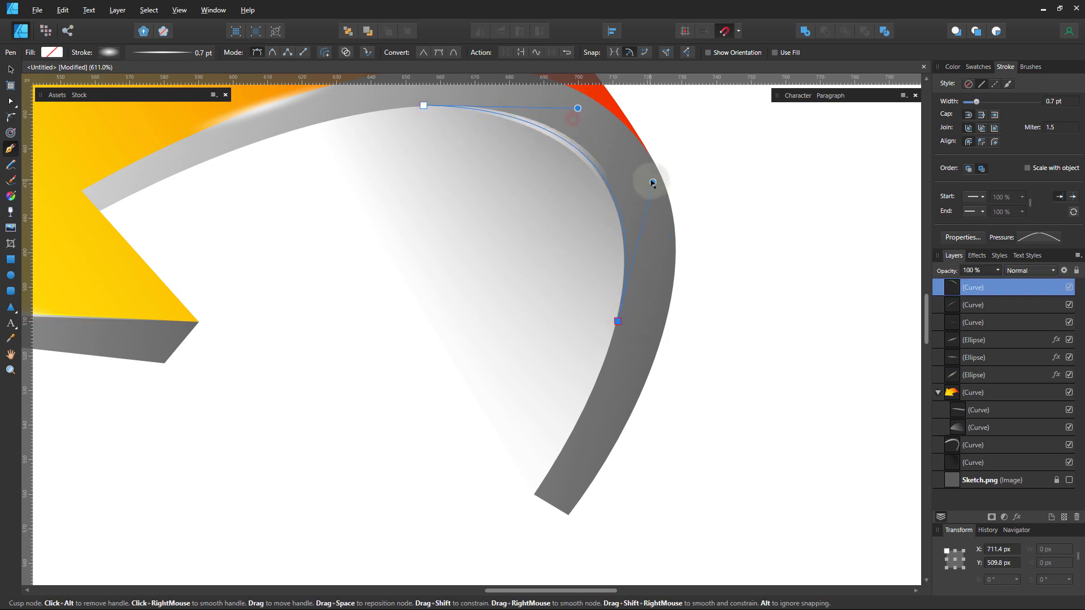
{"action": "left_click_drag", "start_coordinate": [653, 182], "coordinate": [650, 190]}
{"action": "left_click_drag", "start_coordinate": [577, 108], "coordinate": [584, 103]}
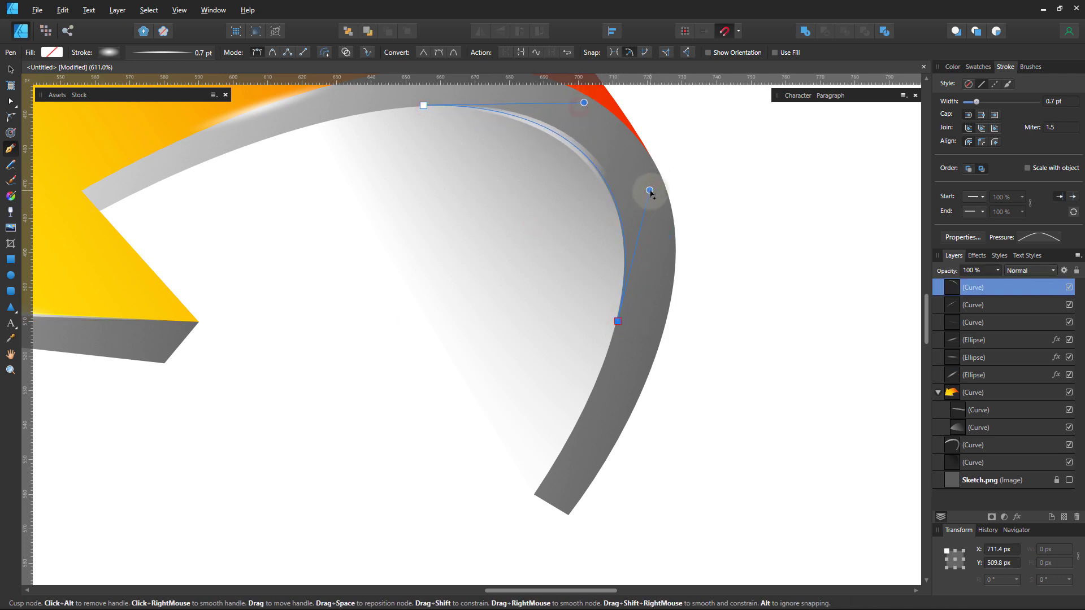
{"action": "key", "text": "Escape"}
Centre the new line's elliptical stroke gradient on the upper bend of the inner edge and angle it along the curve.
{"action": "key", "text": "g"}
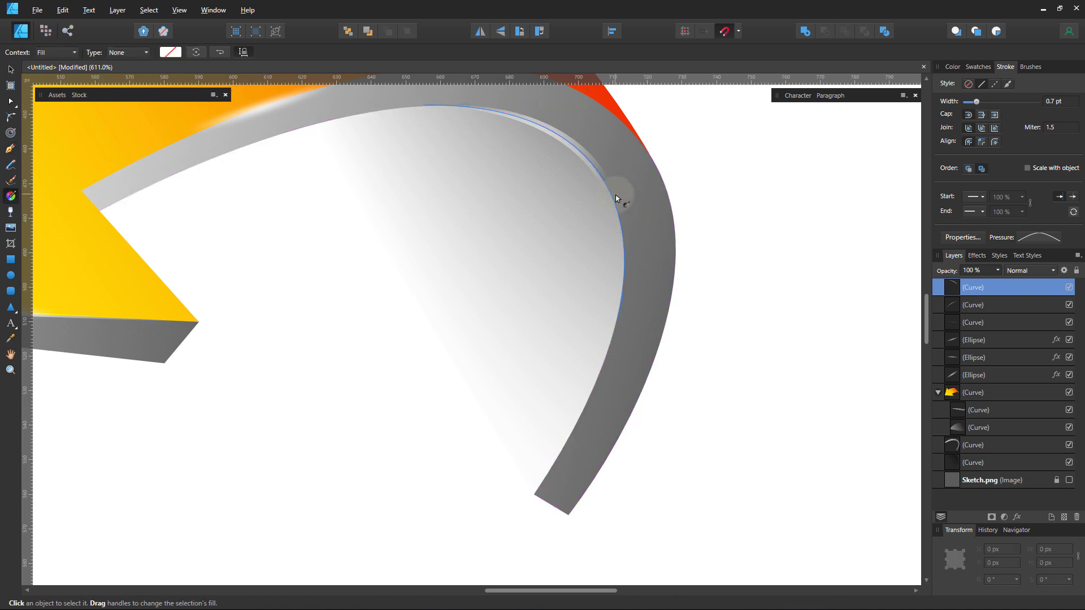
{"action": "left_click_drag", "start_coordinate": [604, 182], "coordinate": [640, 269]}
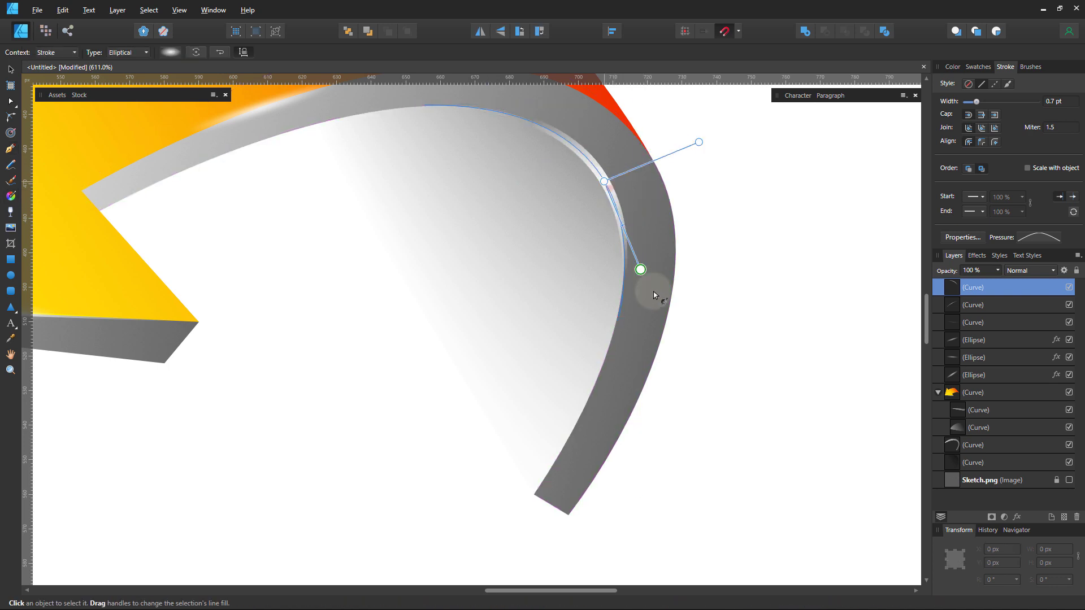
{"action": "left_click", "coordinate": [11, 70]}
Give the inner edge highlight a 0.4 pt stroke width and Overlay blending, leaving it deselected.
{"action": "scroll", "coordinate": [1064, 108], "scroll_direction": "down", "scroll_amount": 2}
{"action": "key", "text": "alt"}
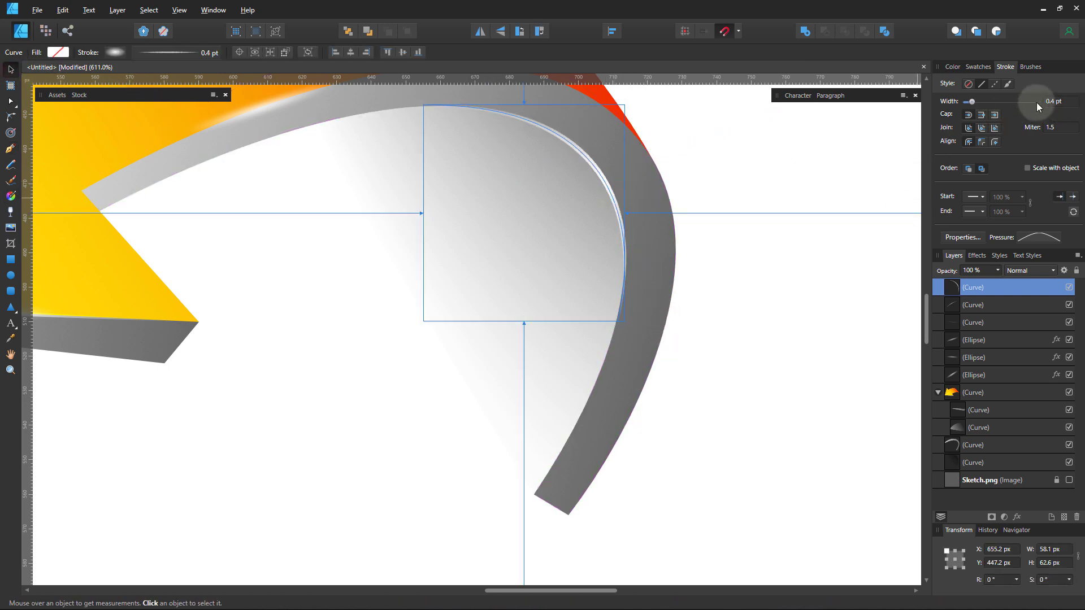
{"action": "scroll", "coordinate": [1066, 103], "scroll_direction": "up", "scroll_amount": 1}
{"action": "left_click", "coordinate": [1020, 271]}
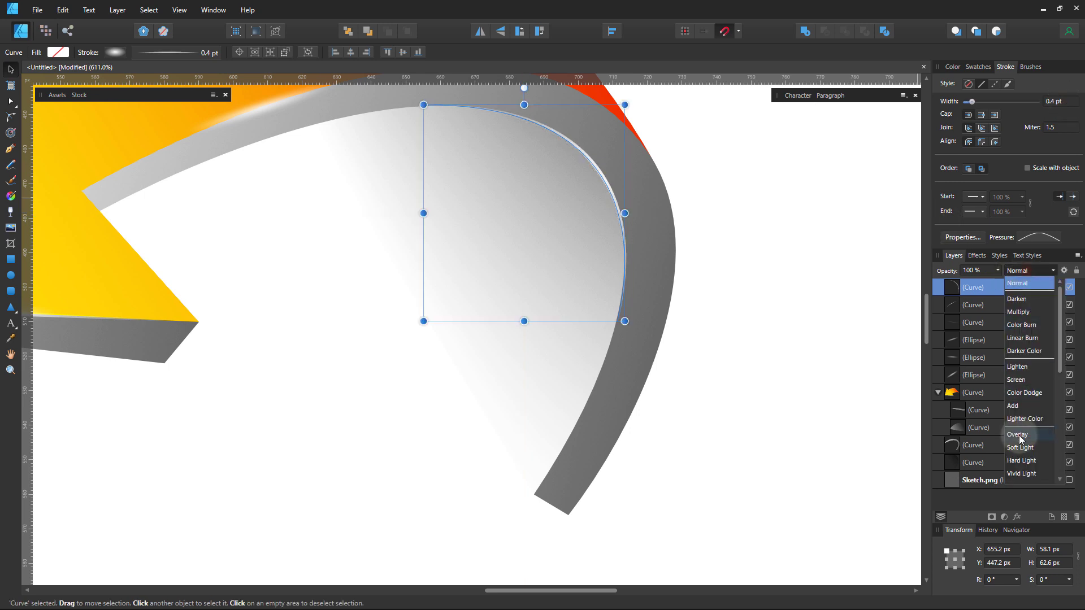
{"action": "left_click", "coordinate": [1020, 435]}
{"action": "left_click", "coordinate": [833, 388]}
Set the inner edge highlight's stroke width to 0.6 pt and deselect it.
{"action": "scroll", "coordinate": [662, 324], "scroll_direction": "down", "scroll_amount": 7}
{"action": "scroll", "coordinate": [671, 305], "scroll_direction": "up", "scroll_amount": 4}
{"action": "left_click", "coordinate": [612, 299]}
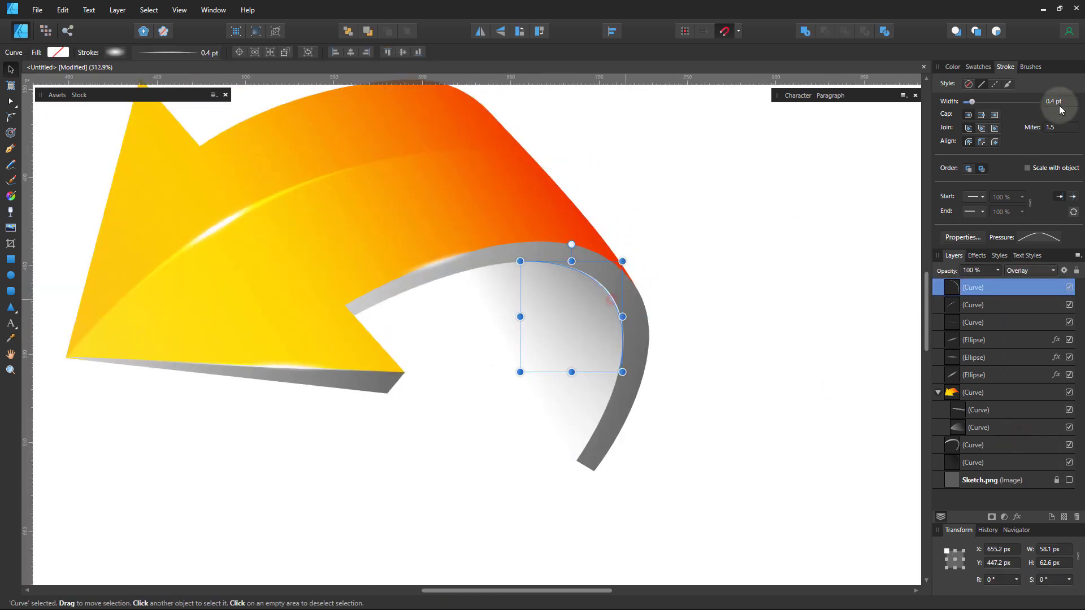
{"action": "scroll", "coordinate": [1060, 105], "scroll_direction": "up", "scroll_amount": 2}
{"action": "left_click", "coordinate": [827, 251]}
{"action": "scroll", "coordinate": [707, 331], "scroll_direction": "down", "scroll_amount": 3}
{"action": "scroll", "coordinate": [577, 288], "scroll_direction": "up", "scroll_amount": 3}
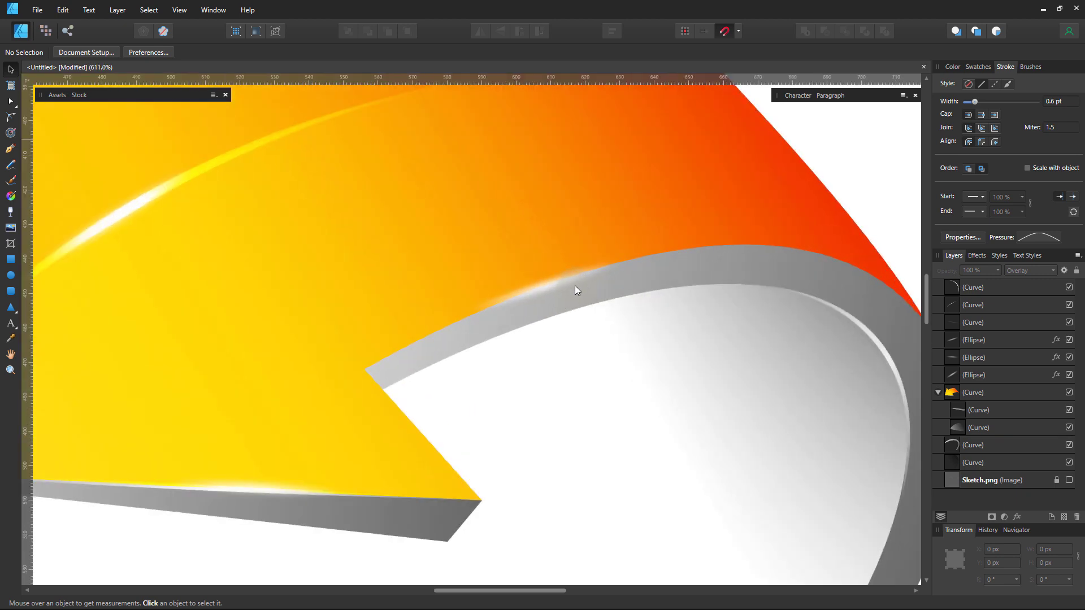
Draw a line along the grey band's outer edge through the glint, bend it to the edge and set it to Overlay blending.
{"action": "left_click", "coordinate": [11, 150]}
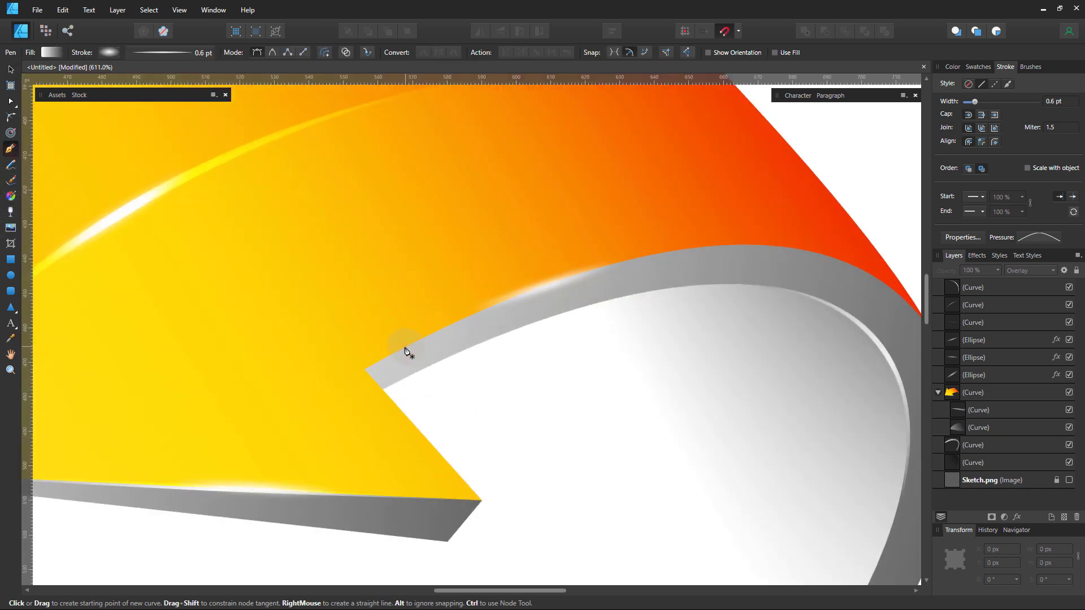
{"action": "left_click", "coordinate": [405, 349]}
{"action": "left_click", "coordinate": [806, 252]}
{"action": "scroll", "coordinate": [643, 284], "scroll_direction": "up", "scroll_amount": 2}
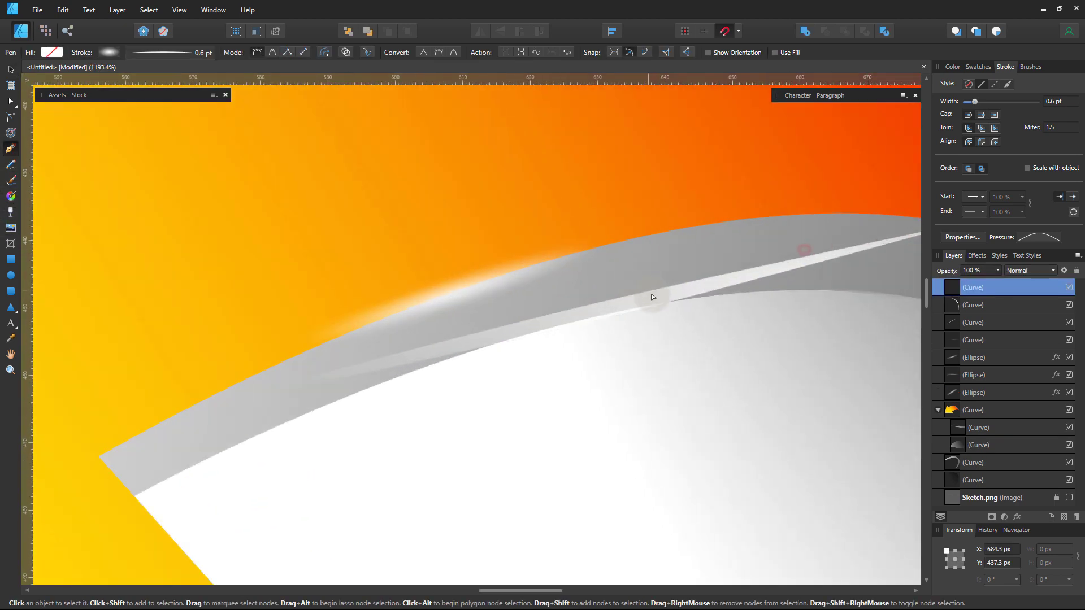
{"action": "left_click_drag", "start_coordinate": [644, 299], "coordinate": [626, 242]}
{"action": "mouse_move", "coordinate": [670, 199]}
{"action": "left_mouse_down"}
{"action": "mouse_move", "coordinate": [643, 197]}
{"action": "mouse_move", "coordinate": [677, 187]}
{"action": "left_mouse_up"}
{"action": "left_click_drag", "start_coordinate": [415, 280], "coordinate": [400, 300]}
{"action": "left_click", "coordinate": [1030, 270]}
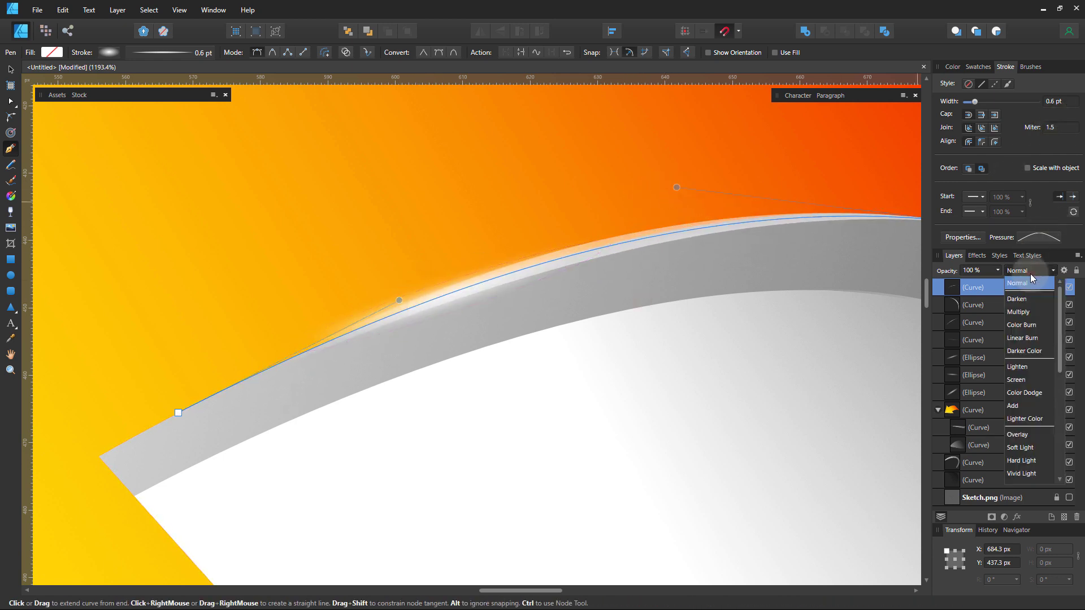
{"action": "left_click", "coordinate": [1026, 430]}
Shorten the outer edge line at its end near the red area and adjust its handle so it follows the edge.
{"action": "scroll", "coordinate": [482, 337], "scroll_direction": "down", "scroll_amount": 4}
{"action": "scroll", "coordinate": [527, 307], "scroll_direction": "up", "scroll_amount": 3}
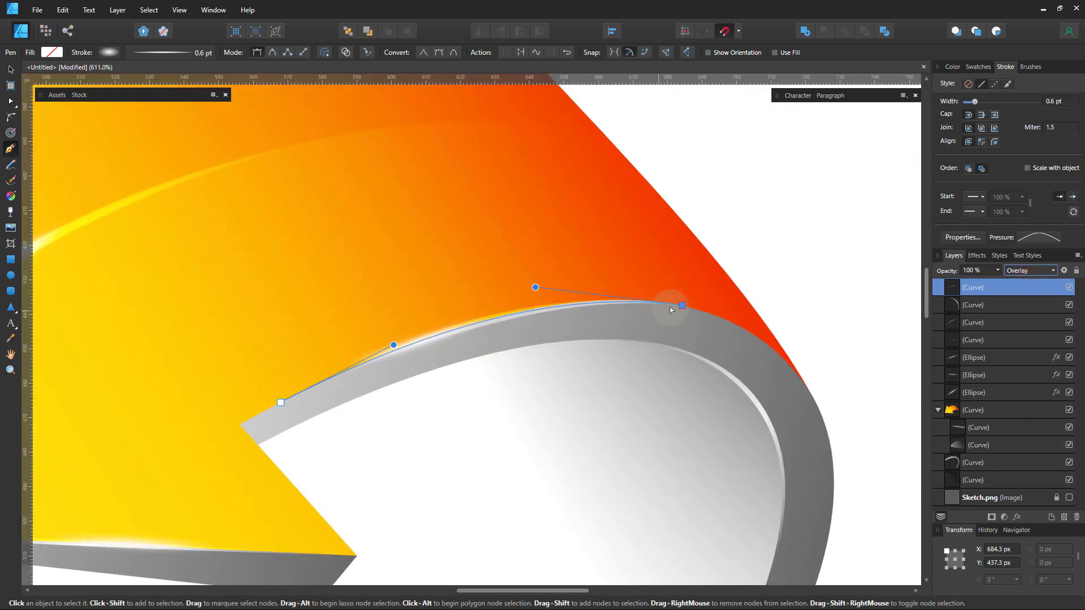
{"action": "left_click_drag", "start_coordinate": [683, 305], "coordinate": [639, 303]}
{"action": "left_click_drag", "start_coordinate": [494, 285], "coordinate": [489, 307]}
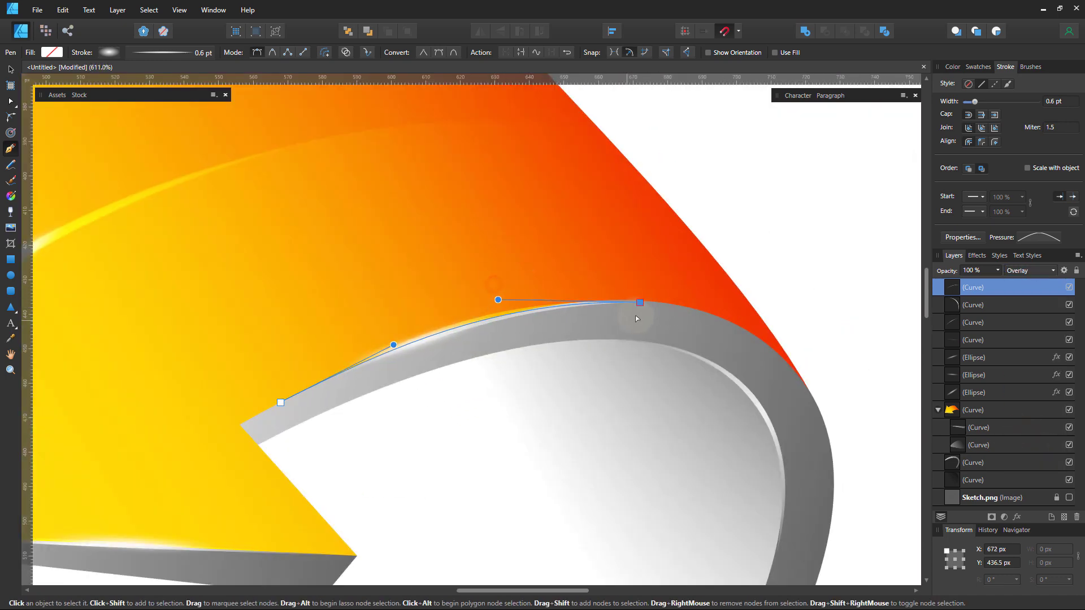
{"action": "scroll", "coordinate": [649, 315], "scroll_direction": "up", "scroll_amount": 3}
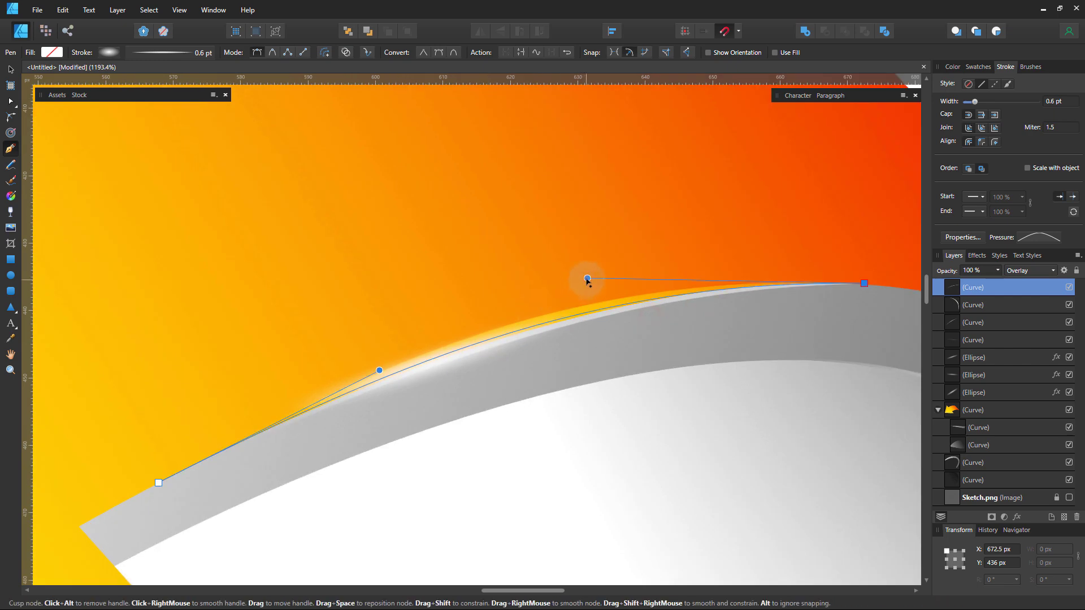
{"action": "left_click_drag", "start_coordinate": [587, 279], "coordinate": [578, 286]}
Fit the outer edge line's elliptical stroke gradient around the glint, aligned with the edge.
{"action": "key", "text": "g"}
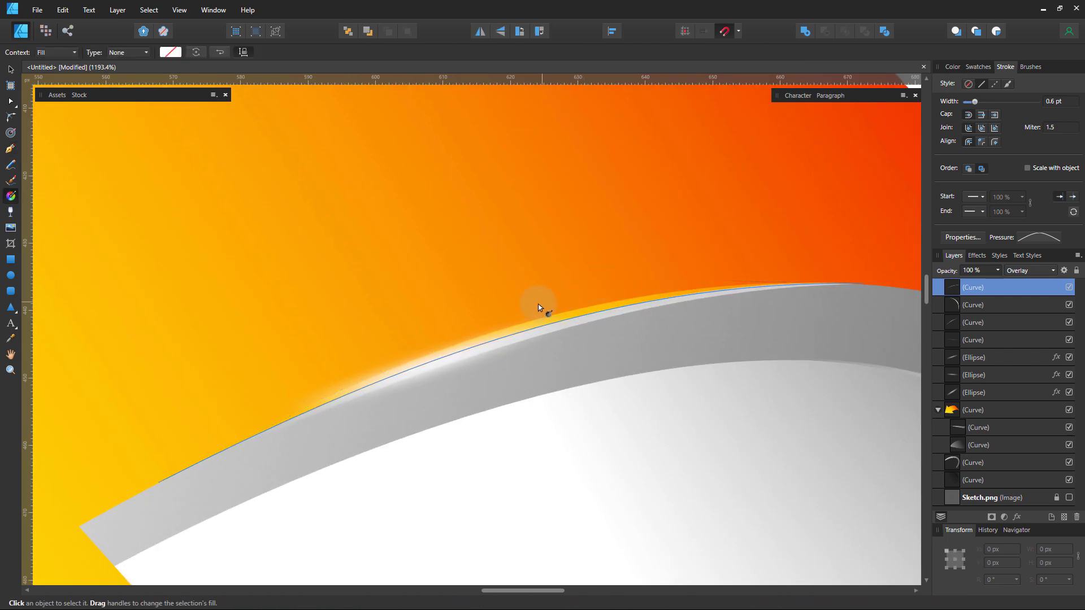
{"action": "left_click_drag", "start_coordinate": [545, 330], "coordinate": [814, 250]}
{"action": "left_click_drag", "start_coordinate": [542, 319], "coordinate": [455, 356]}
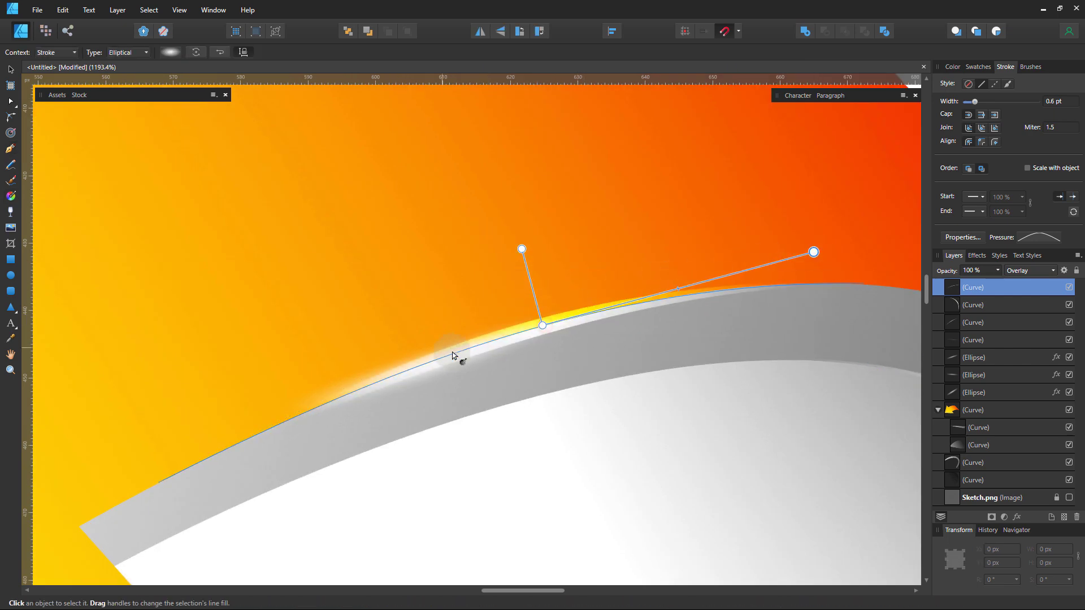
{"action": "left_click_drag", "start_coordinate": [814, 250], "coordinate": [734, 283]}
Reduce the outer edge line's opacity to 50 % and deselect it.
{"action": "key", "text": "v"}
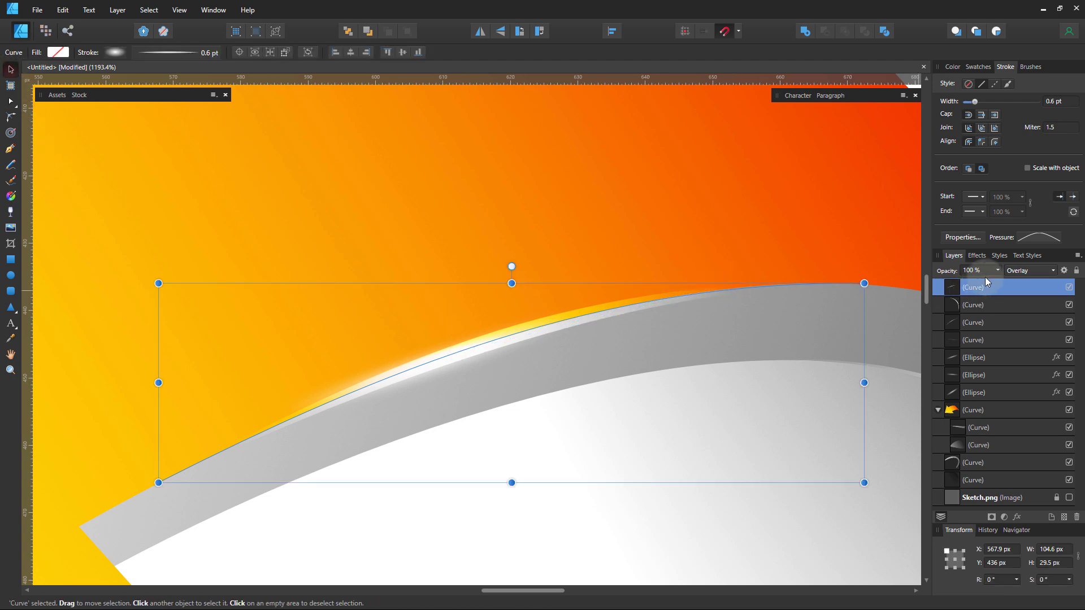
{"action": "left_click_drag", "start_coordinate": [998, 281], "coordinate": [962, 283]}
{"action": "left_click", "coordinate": [283, 547]}
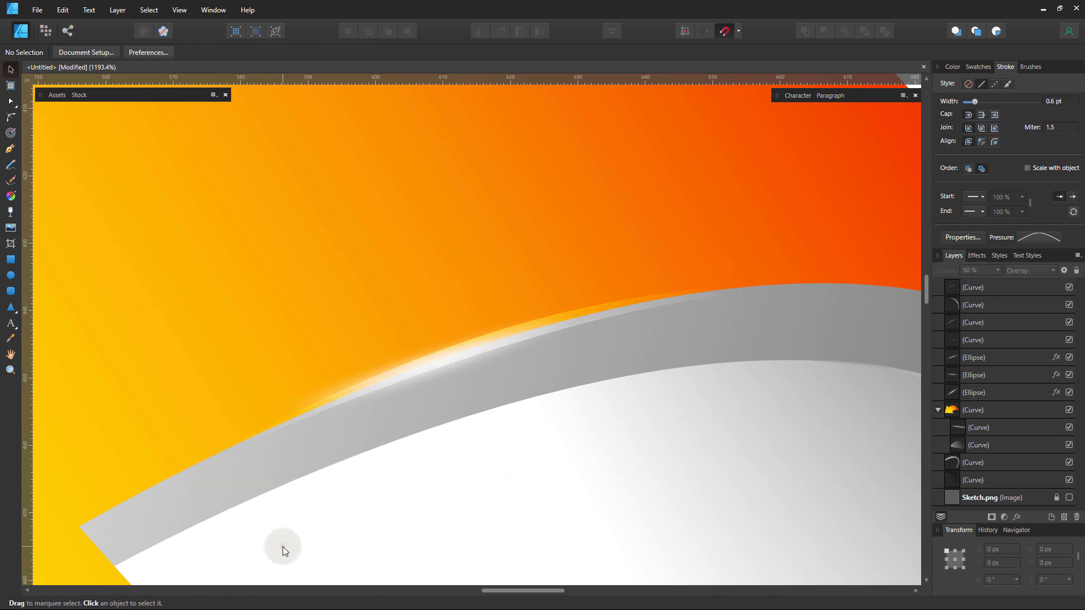
{"action": "scroll", "coordinate": [355, 470], "scroll_direction": "down", "scroll_amount": 7}
{"action": "left_click", "coordinate": [646, 396]}
{"action": "left_click_drag", "start_coordinate": [570, 460], "coordinate": [676, 311]}
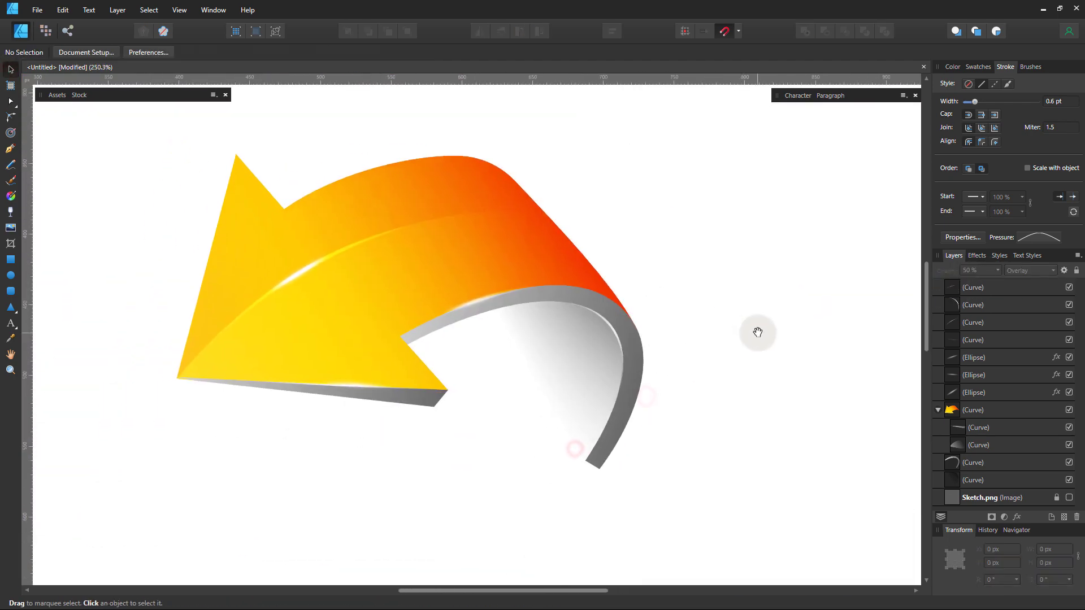
{"action": "left_click", "coordinate": [978, 66]}
{"action": "mouse_move", "coordinate": [467, 408]}
{"action": "left_mouse_down"}
{"action": "mouse_move", "coordinate": [558, 417]}
{"action": "mouse_move", "coordinate": [266, 296]}
{"action": "mouse_move", "coordinate": [215, 311]}
{"action": "left_mouse_up"}
{"action": "left_click_drag", "start_coordinate": [550, 445], "coordinate": [523, 314]}
Select all the shapes of the finished arrow and group them.
{"action": "scroll", "coordinate": [523, 322], "scroll_direction": "down", "scroll_amount": 1}
{"action": "key", "text": "v"}
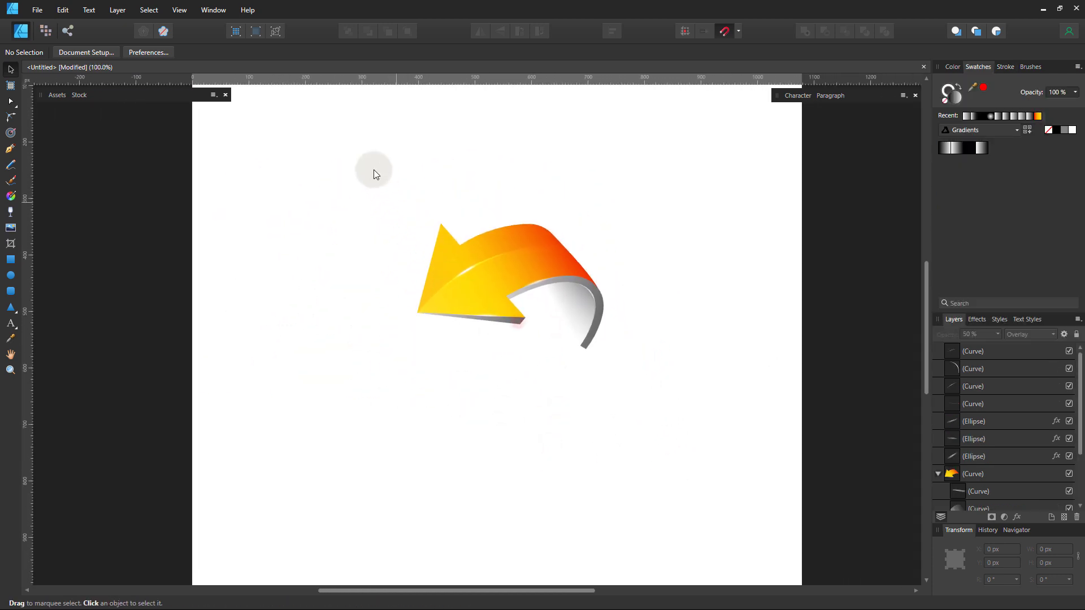
{"action": "left_click_drag", "start_coordinate": [373, 169], "coordinate": [679, 428]}
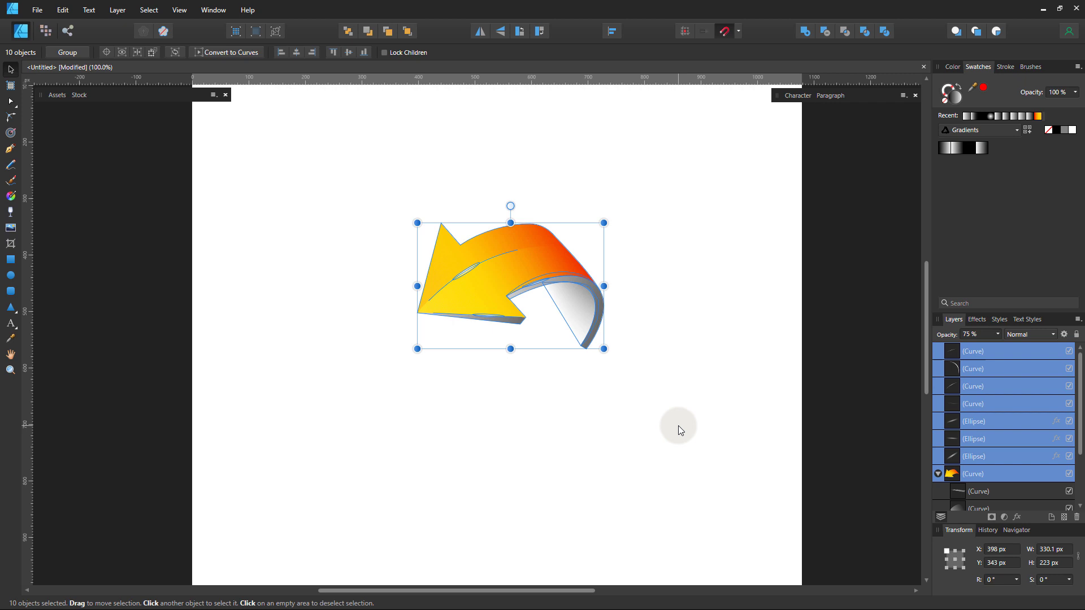
{"action": "right_click", "coordinate": [596, 314]}
{"action": "left_click", "coordinate": [633, 359]}
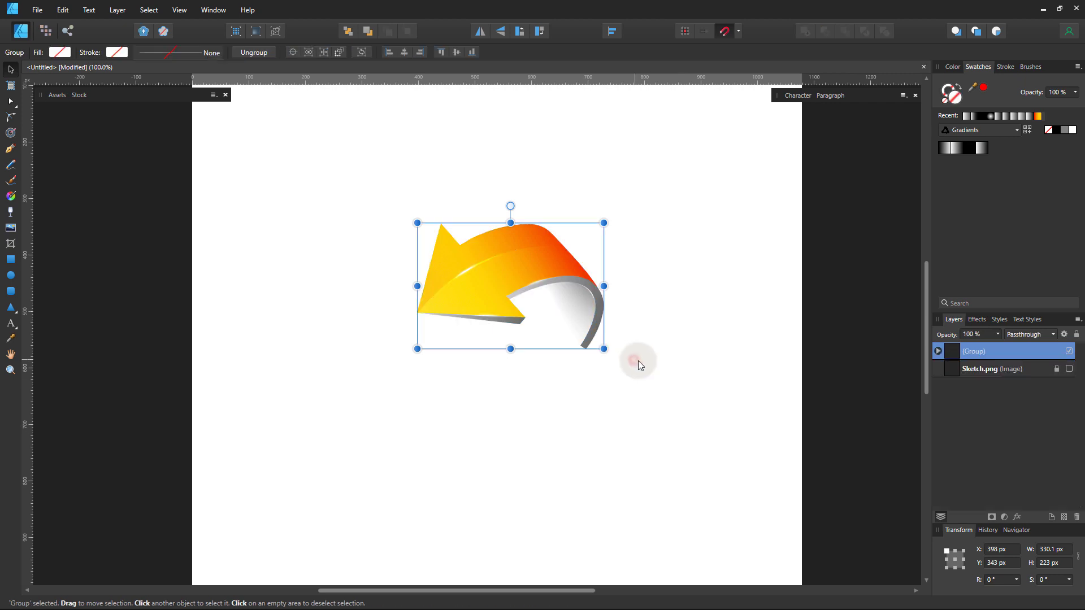
Duplicate the arrow group and place the copy, rotated half a turn, as the logo's lower arrow opposite the first.
{"action": "left_click_drag", "start_coordinate": [503, 281], "coordinate": [508, 401]}
{"action": "left_click_drag", "start_coordinate": [510, 326], "coordinate": [514, 420]}
{"action": "key", "text": "z"}
{"action": "left_click_drag", "start_coordinate": [426, 337], "coordinate": [597, 327]}
{"action": "scroll", "coordinate": [486, 417], "scroll_direction": "down", "scroll_amount": 3}
{"action": "scroll", "coordinate": [487, 416], "scroll_direction": "right", "scroll_amount": 2}
{"action": "key", "text": "v"}
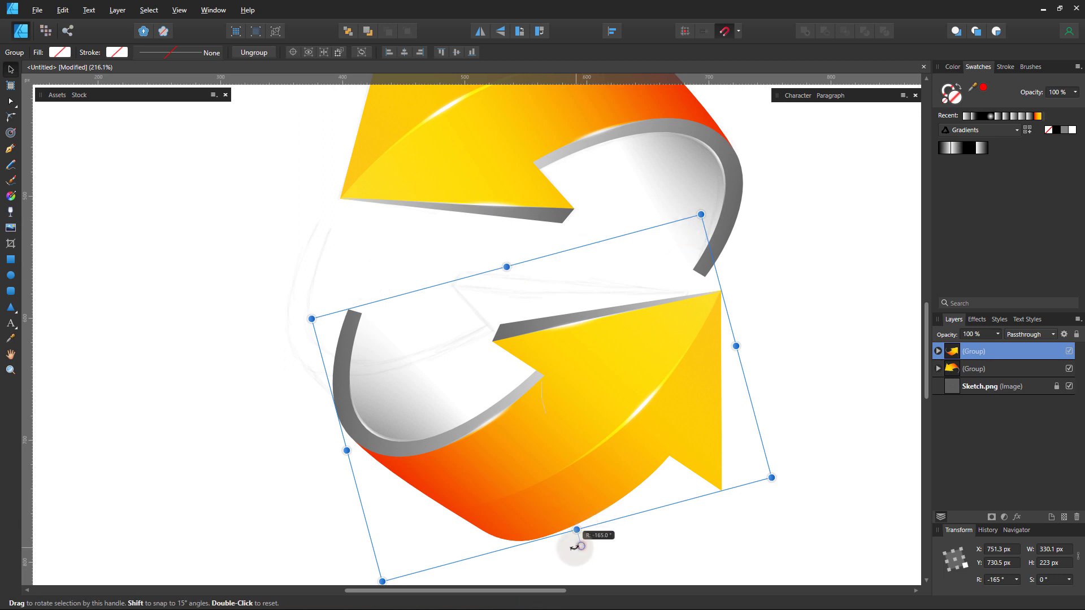
{"action": "left_click_drag", "start_coordinate": [571, 551], "coordinate": [538, 554]}
{"action": "left_click_drag", "start_coordinate": [582, 483], "coordinate": [526, 364]}
{"action": "left_click", "coordinate": [752, 373]}
Hide the sketch image and enlarge both arrow groups proportionally about their centre to about 627 × 670 px.
{"action": "key", "text": "ctrl+0"}
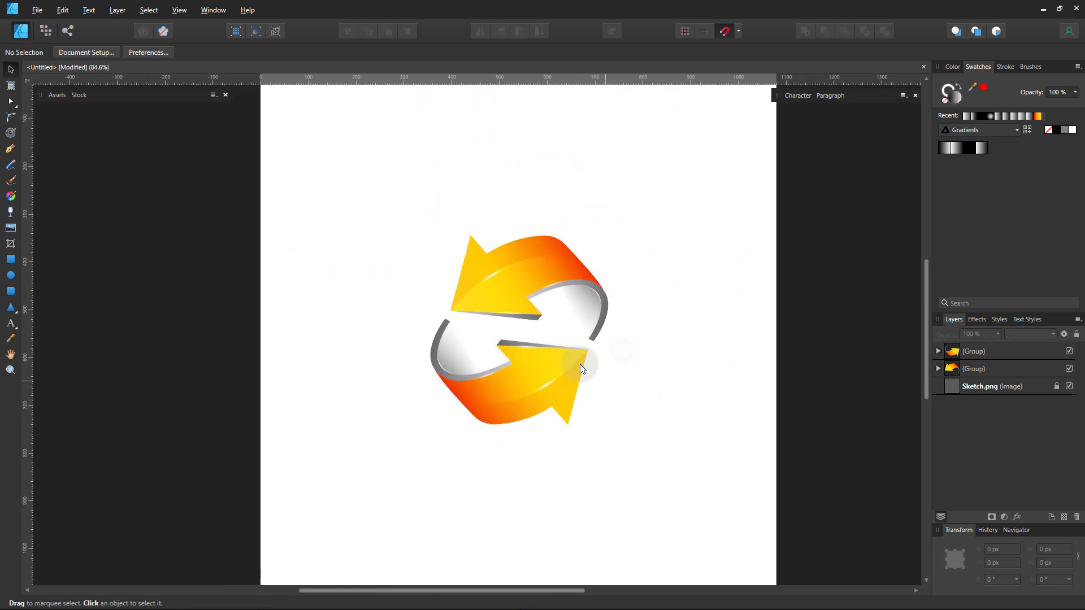
{"action": "left_click", "coordinate": [1069, 386]}
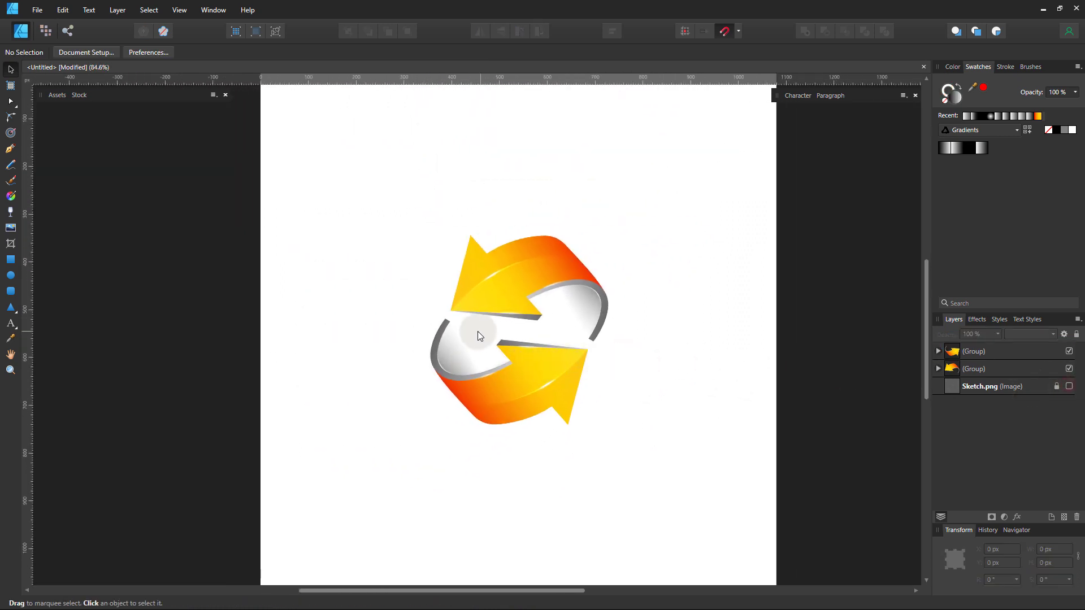
{"action": "scroll", "coordinate": [470, 338], "scroll_direction": "down", "scroll_amount": 3}
{"action": "scroll", "coordinate": [471, 337], "scroll_direction": "up", "scroll_amount": 2}
{"action": "left_click_drag", "start_coordinate": [652, 190], "coordinate": [346, 484]}
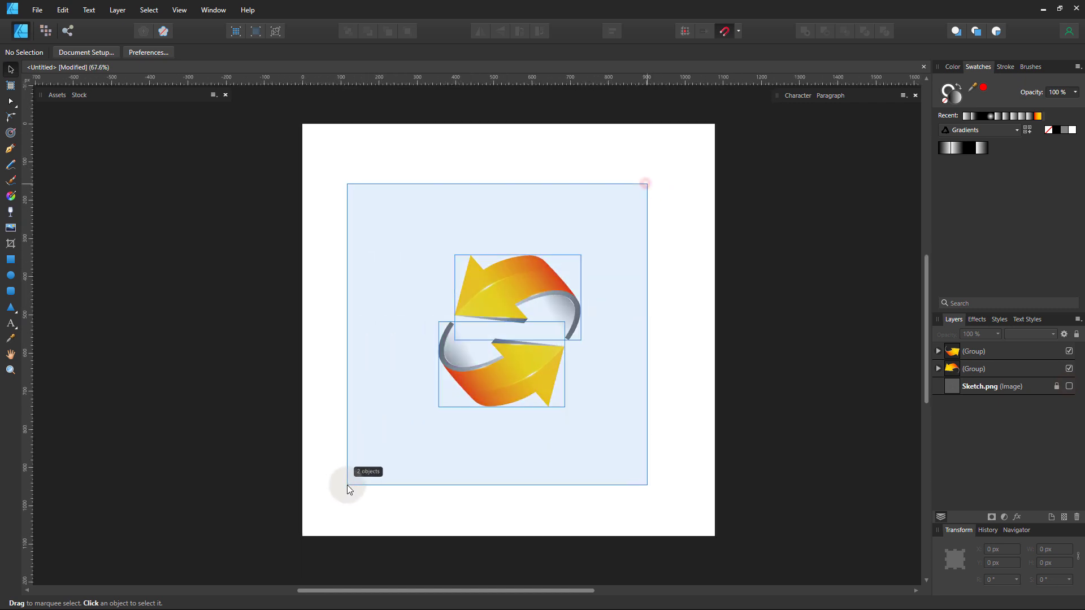
{"action": "left_click_drag", "start_coordinate": [578, 403], "coordinate": [637, 452]}
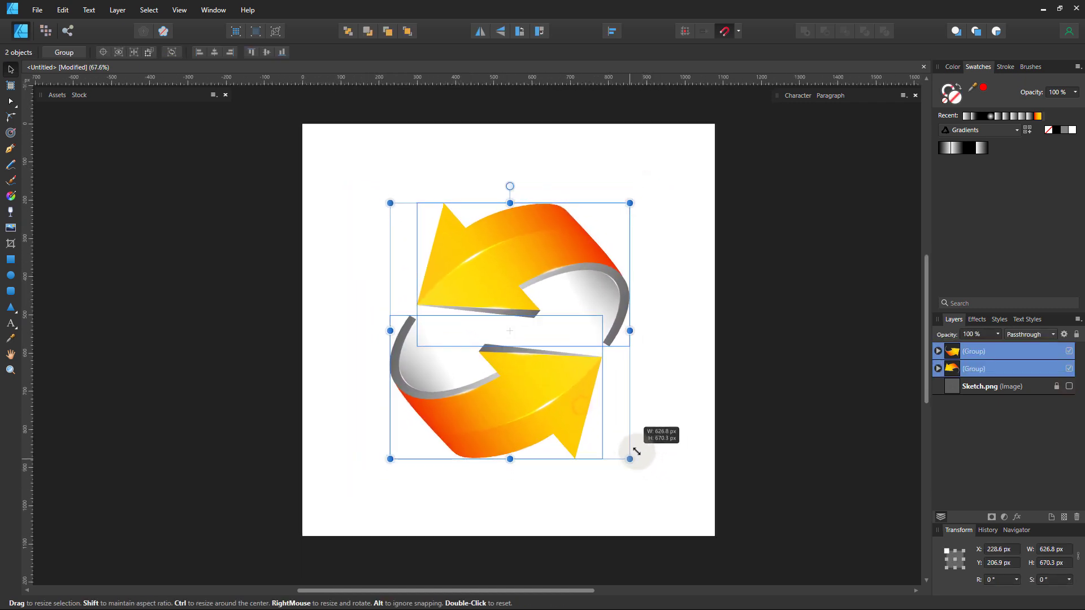
{"action": "left_click", "coordinate": [684, 427]}
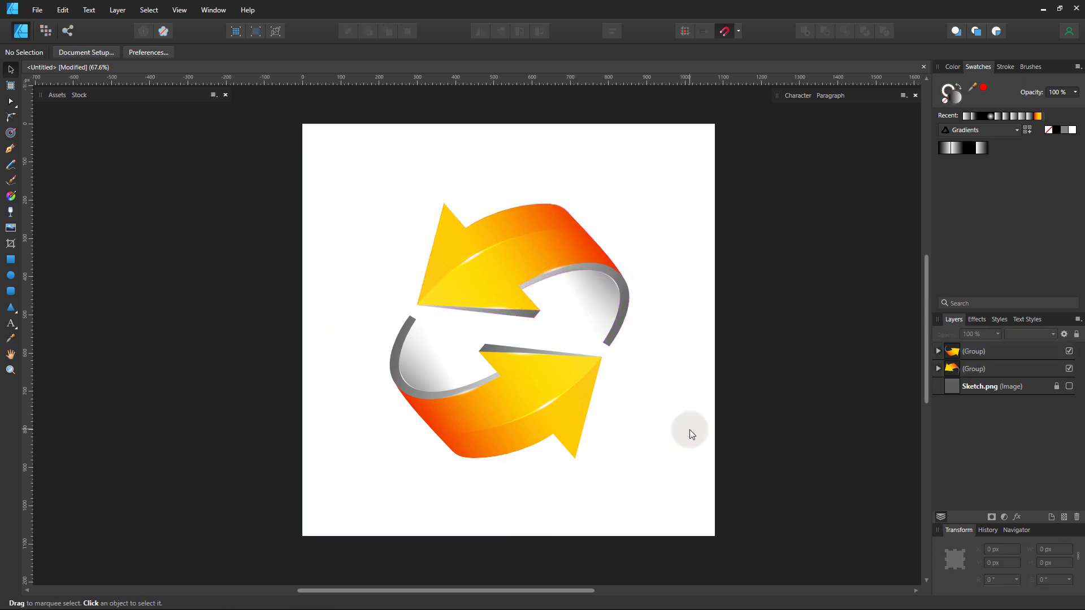
Select the inner shadow shapes of both arrows, reduce their opacity to 50 % and deselect them.
{"action": "double_click", "coordinate": [583, 290]}
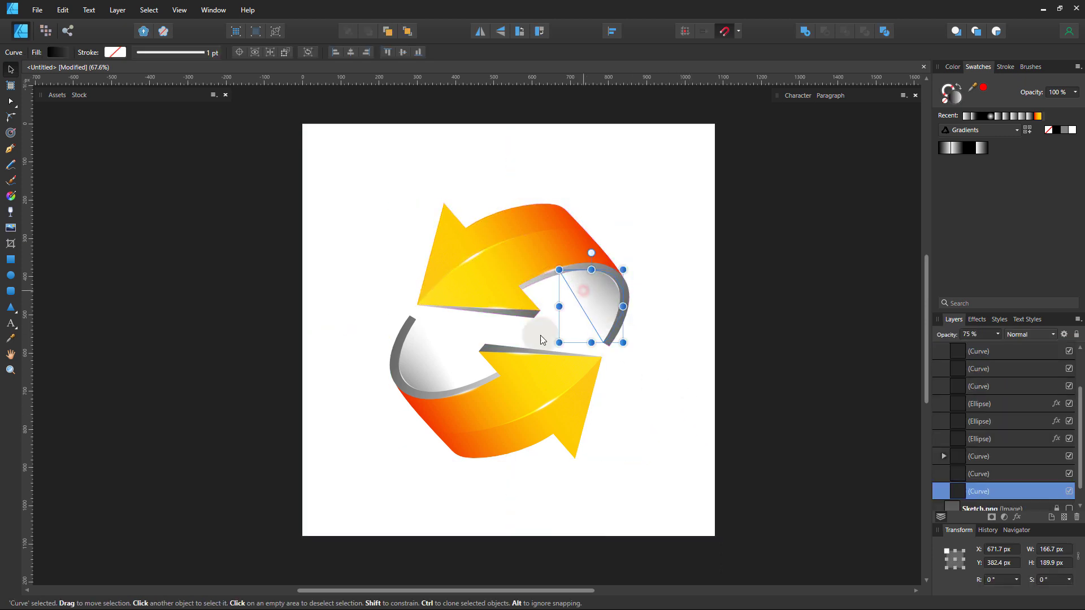
{"action": "left_click", "coordinate": [417, 370], "text": "shift"}
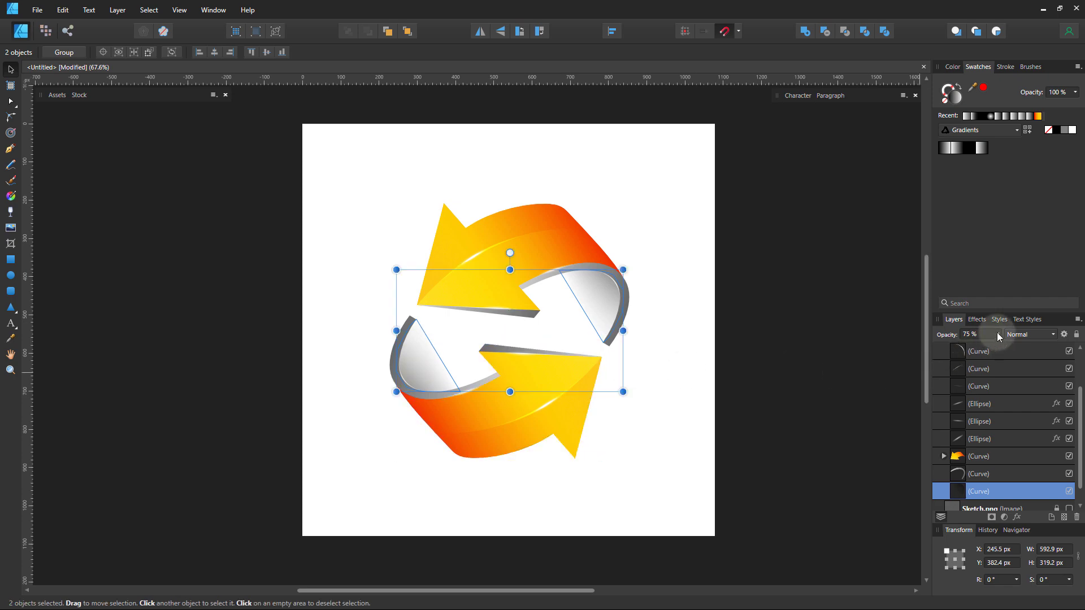
{"action": "left_click_drag", "start_coordinate": [982, 348], "coordinate": [980, 348]}
{"action": "left_click", "coordinate": [749, 395]}
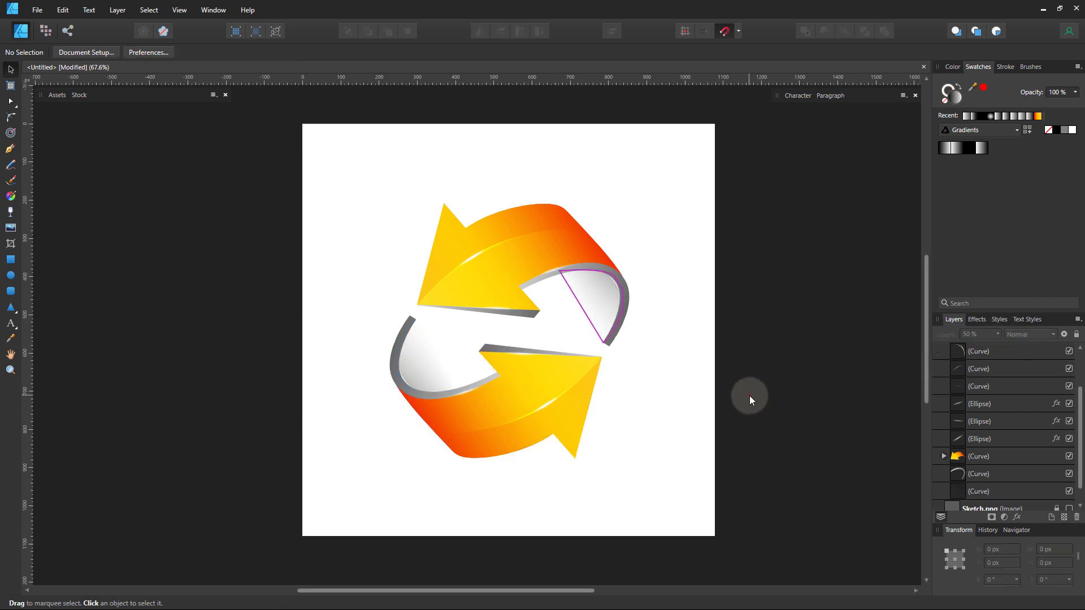